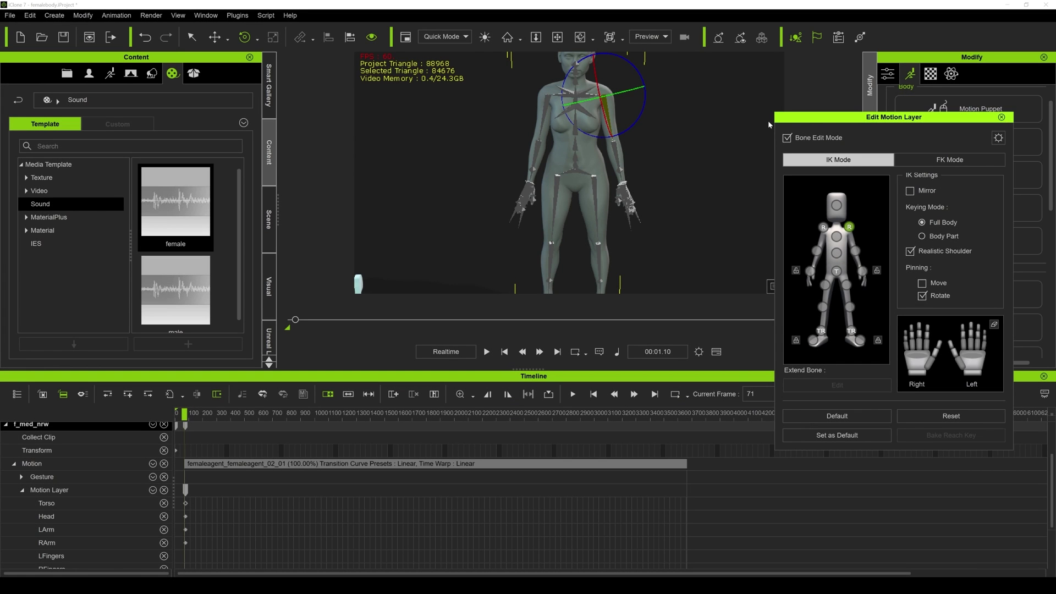
Close the Edit Motion Layer panel and orbit around the character, returning to the front view.
{"action": "left_click", "coordinate": [1002, 117]}
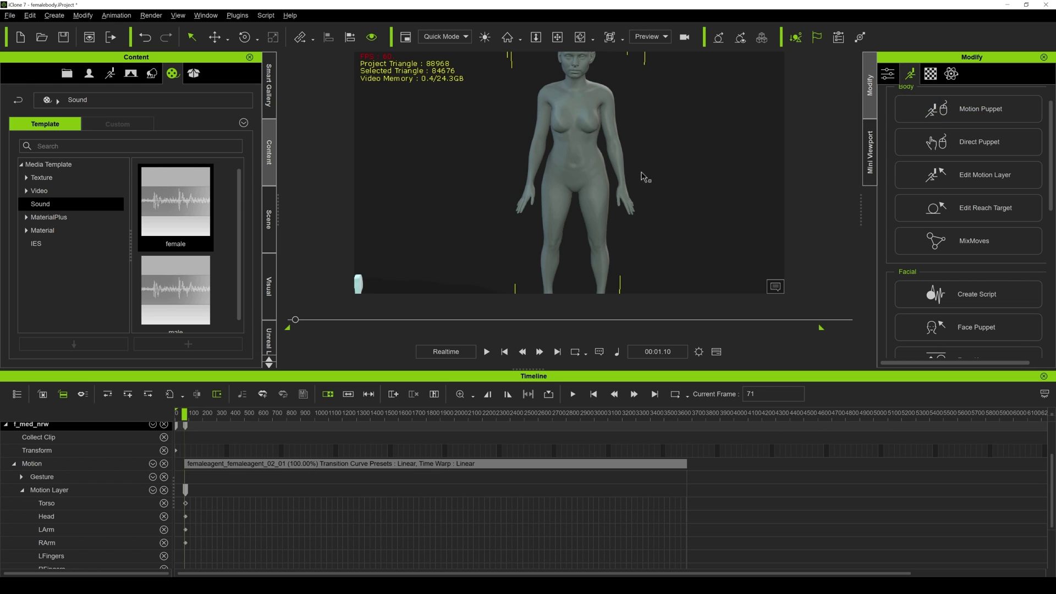
{"action": "right_click_drag", "start_coordinate": [646, 177], "coordinate": [503, 240]}
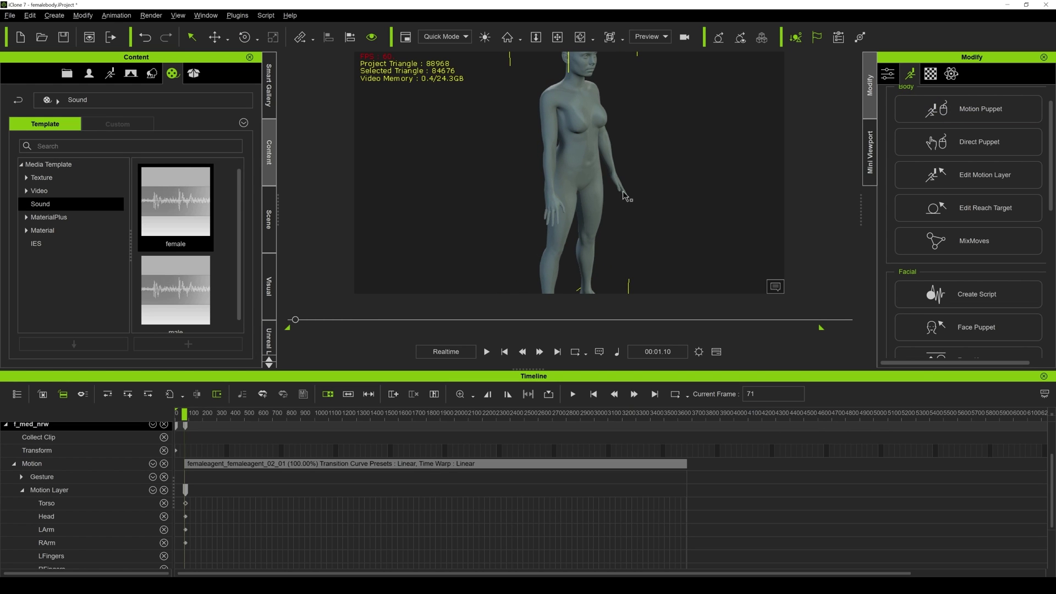
{"action": "right_click_drag", "start_coordinate": [625, 196], "coordinate": [511, 172]}
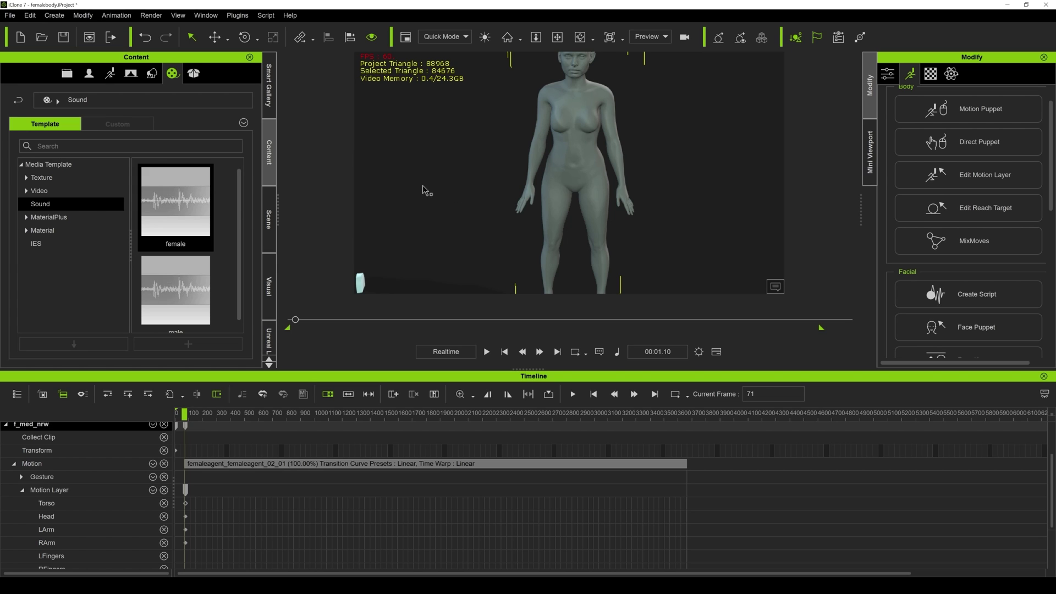
Apply Female_A from Animation Template > Gesture and expand its LHand and RHand tracks.
{"action": "left_click", "coordinate": [111, 75]}
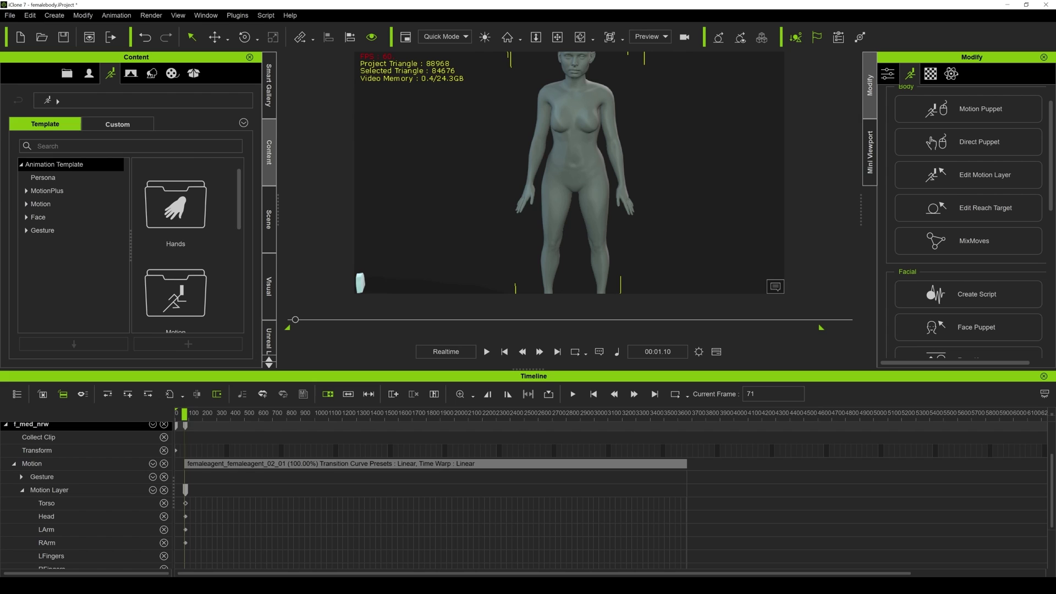
{"action": "left_click", "coordinate": [26, 231]}
{"action": "left_click", "coordinate": [57, 235]}
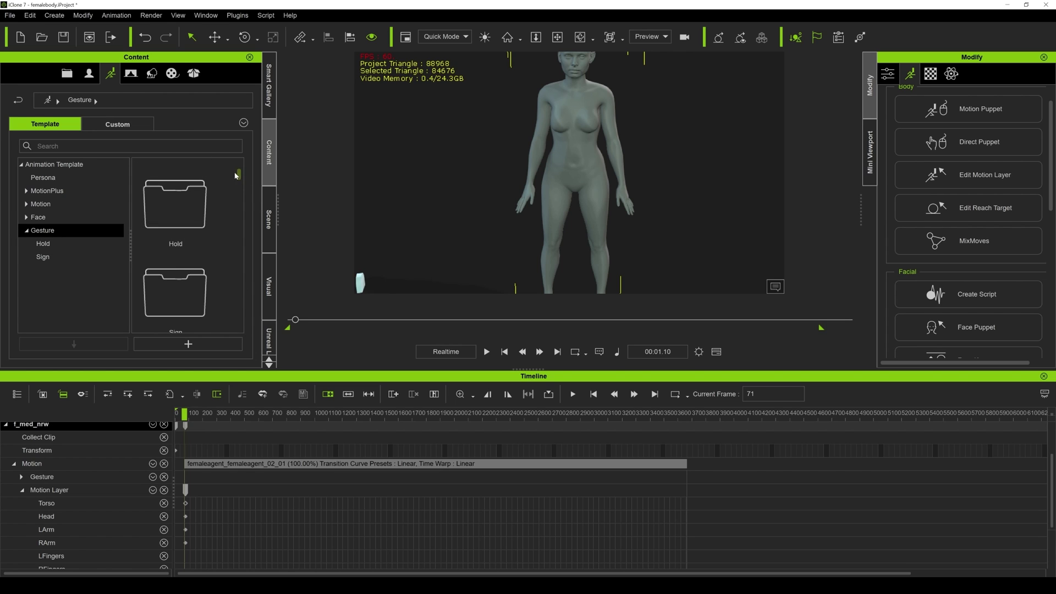
{"action": "left_click_drag", "start_coordinate": [238, 174], "coordinate": [246, 197]}
{"action": "double_click", "coordinate": [183, 201]}
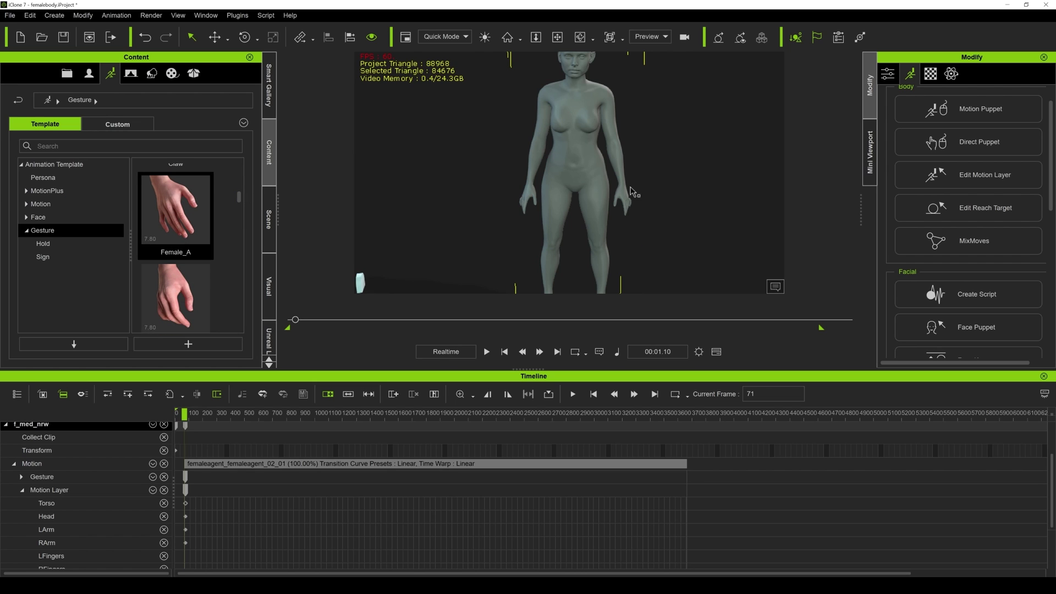
{"action": "left_click", "coordinate": [22, 477]}
Add a second female hand gesture at frame 449 and scrub back to check the hand pose.
{"action": "scroll", "coordinate": [193, 502], "scroll_direction": "up", "scroll_amount": 2}
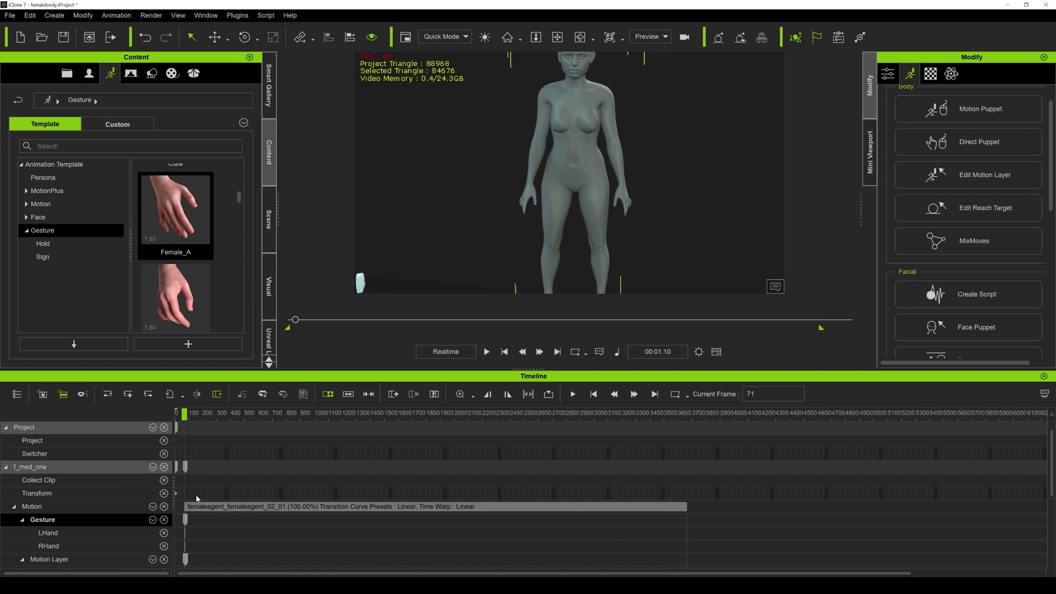
{"action": "scroll", "coordinate": [197, 499], "scroll_direction": "down", "scroll_amount": 3}
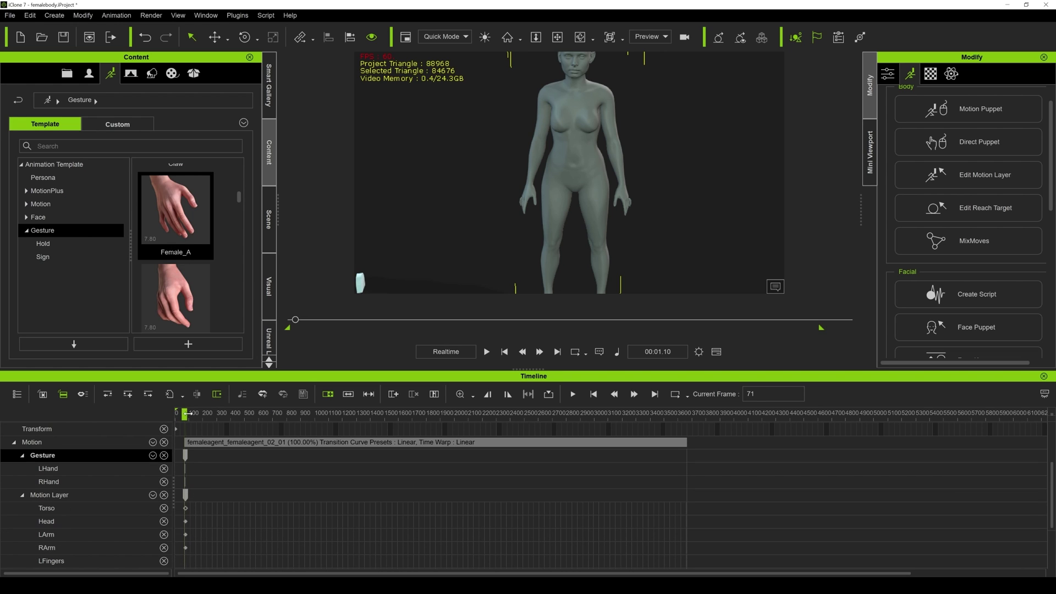
{"action": "left_click_drag", "start_coordinate": [187, 414], "coordinate": [238, 420]}
{"action": "double_click", "coordinate": [187, 289]}
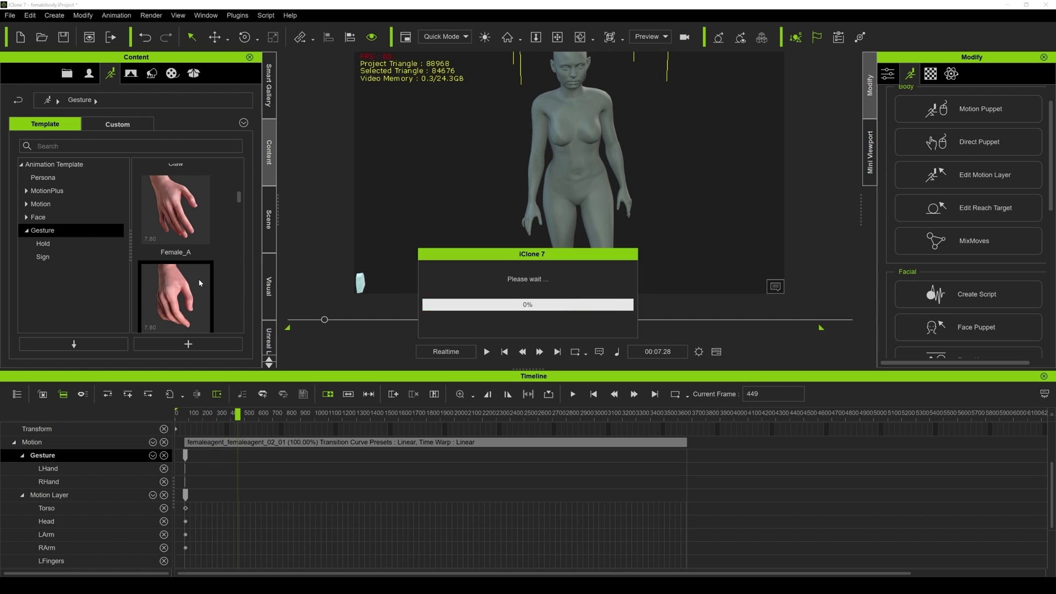
{"action": "left_click_drag", "start_coordinate": [237, 417], "coordinate": [328, 418]}
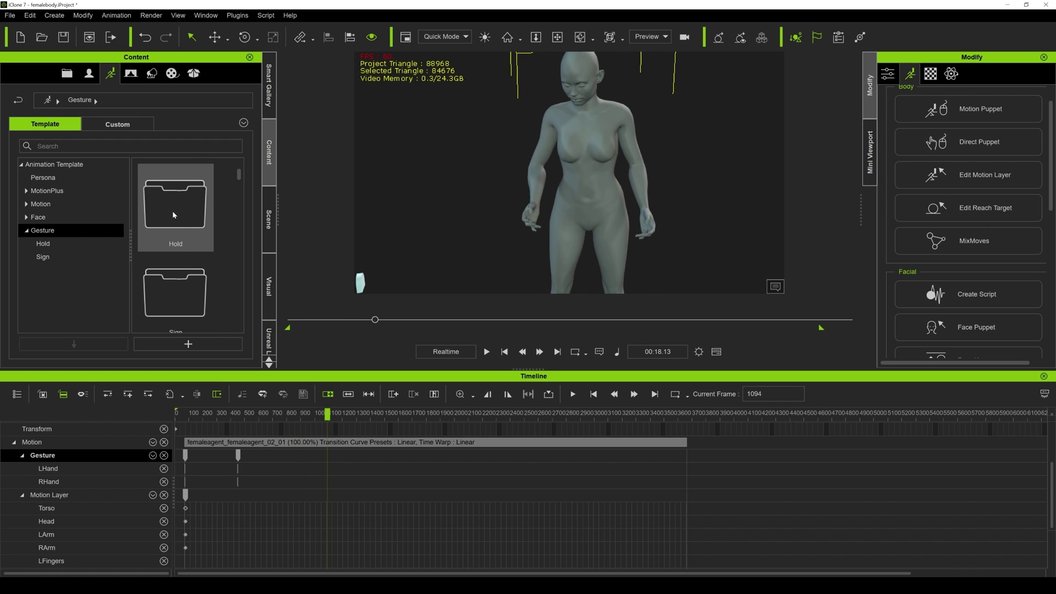
Apply the 1 One_A pointing gesture from Gesture > Sign and preview it in playback.
{"action": "double_click", "coordinate": [173, 210]}
{"action": "left_click", "coordinate": [66, 230]}
{"action": "left_click", "coordinate": [87, 257]}
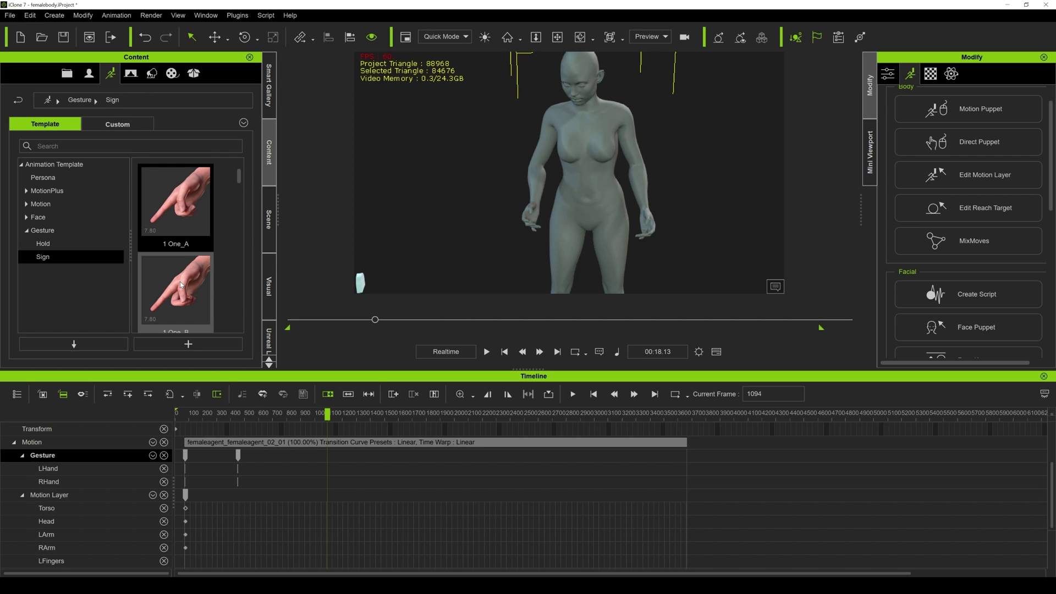
{"action": "double_click", "coordinate": [179, 220]}
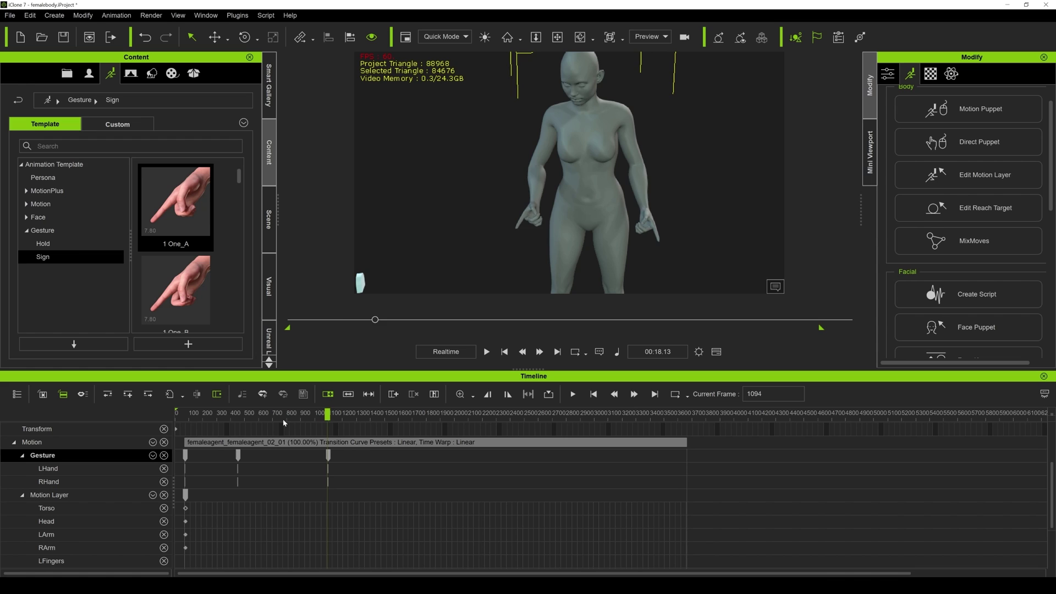
{"action": "left_click", "coordinate": [307, 413]}
{"action": "key", "text": "space"}
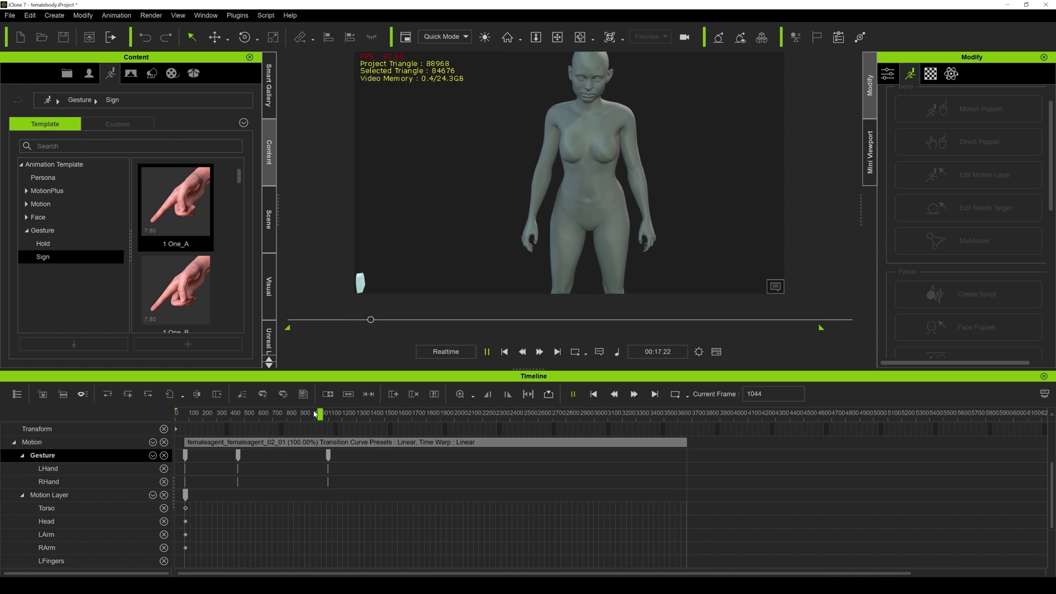
{"action": "key", "text": "space"}
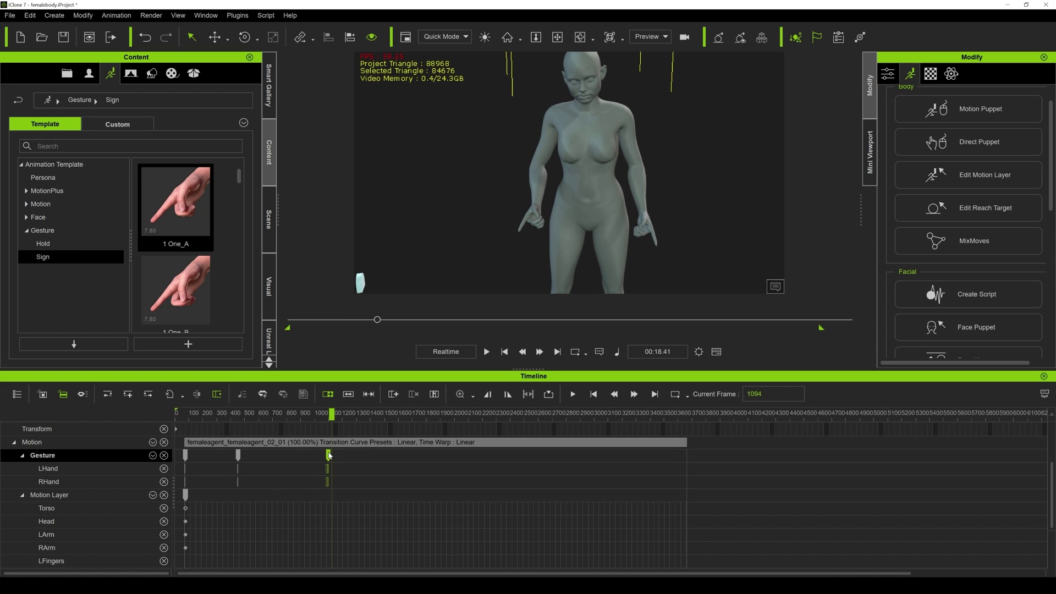
{"action": "left_click", "coordinate": [303, 414]}
{"action": "key", "text": "space"}
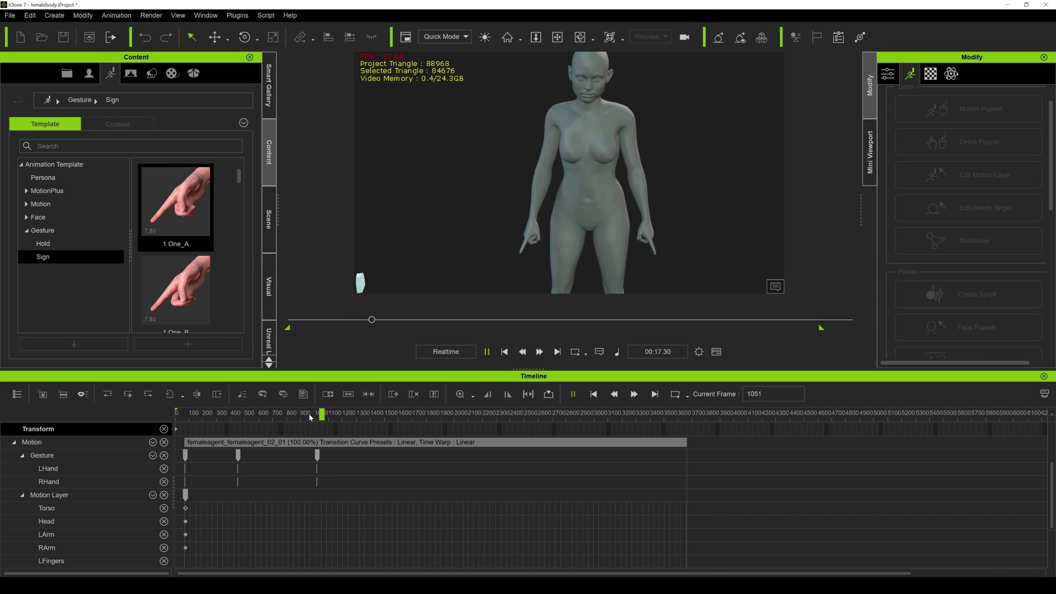
{"action": "key", "text": "space"}
Move the pointing gesture key to frame 1090 and replay to check the timing.
{"action": "scroll", "coordinate": [325, 461], "scroll_direction": "up", "scroll_amount": 2}
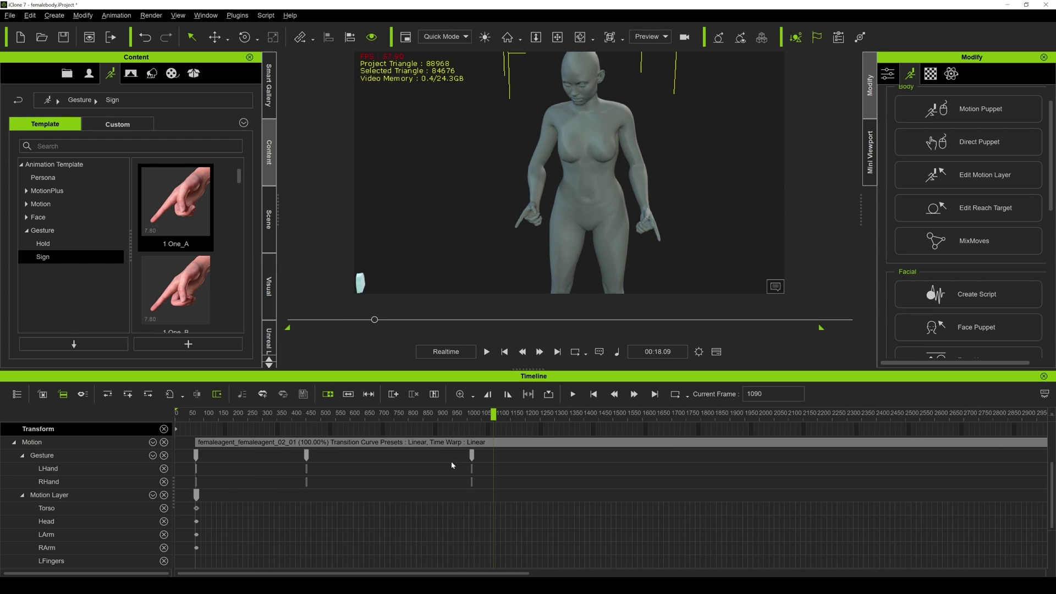
{"action": "left_click_drag", "start_coordinate": [472, 456], "coordinate": [492, 457]}
{"action": "left_click", "coordinate": [473, 414]}
{"action": "key", "text": "space"}
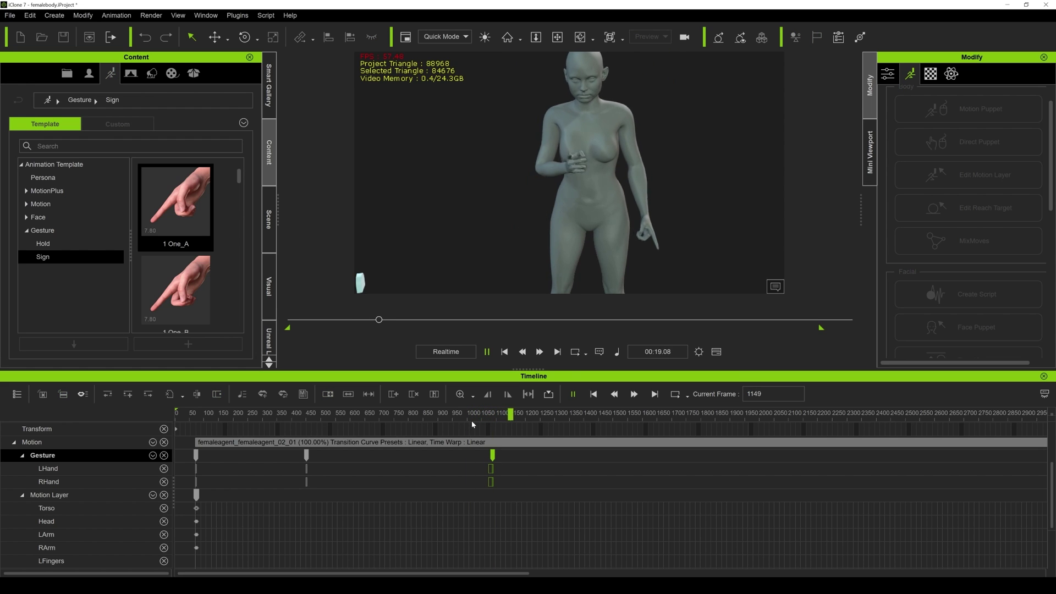
{"action": "key", "text": "space"}
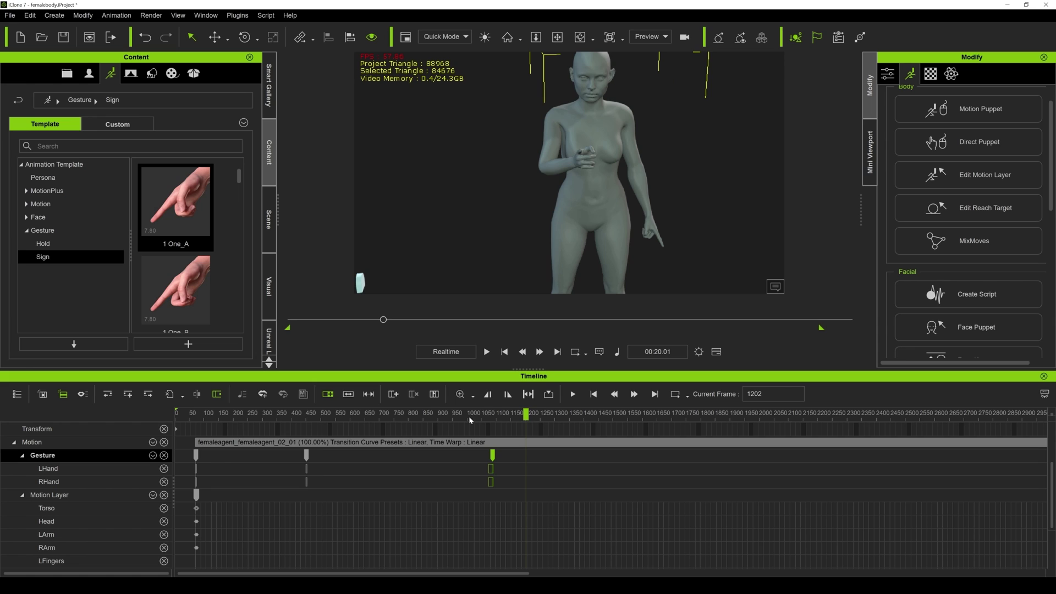
{"action": "left_click_drag", "start_coordinate": [524, 415], "coordinate": [484, 417]}
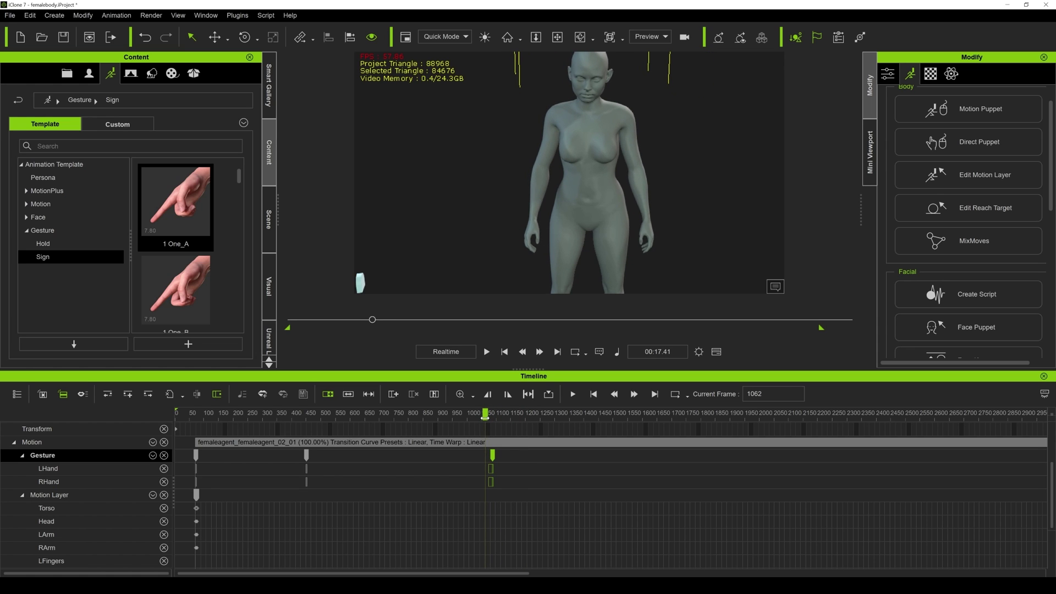
Add another hand gesture at the playhead, shift the green key later, and pause at frame 1263.
{"action": "left_click", "coordinate": [64, 232]}
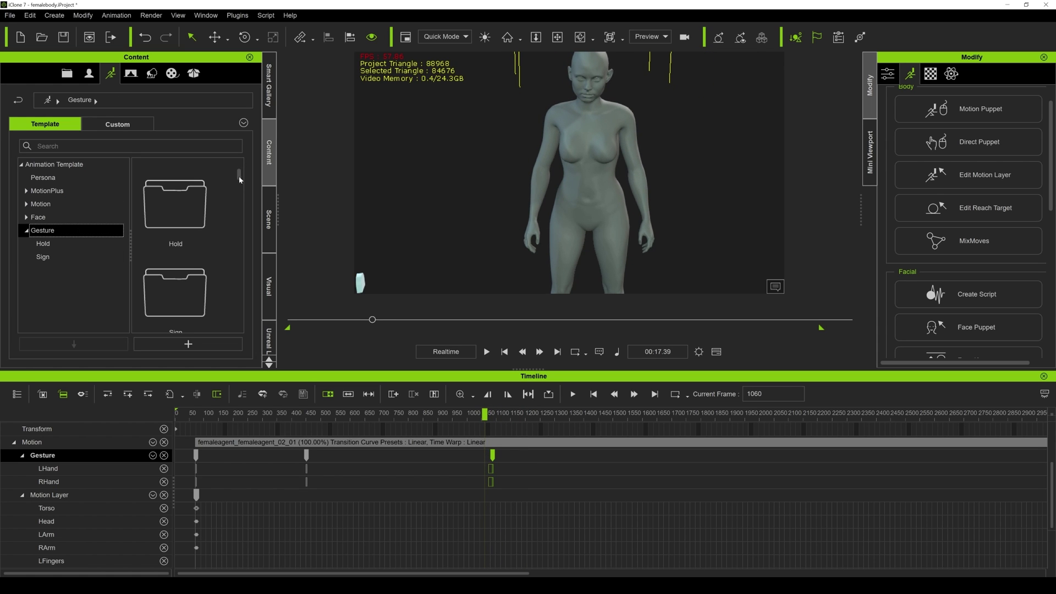
{"action": "left_click_drag", "start_coordinate": [239, 177], "coordinate": [241, 204]}
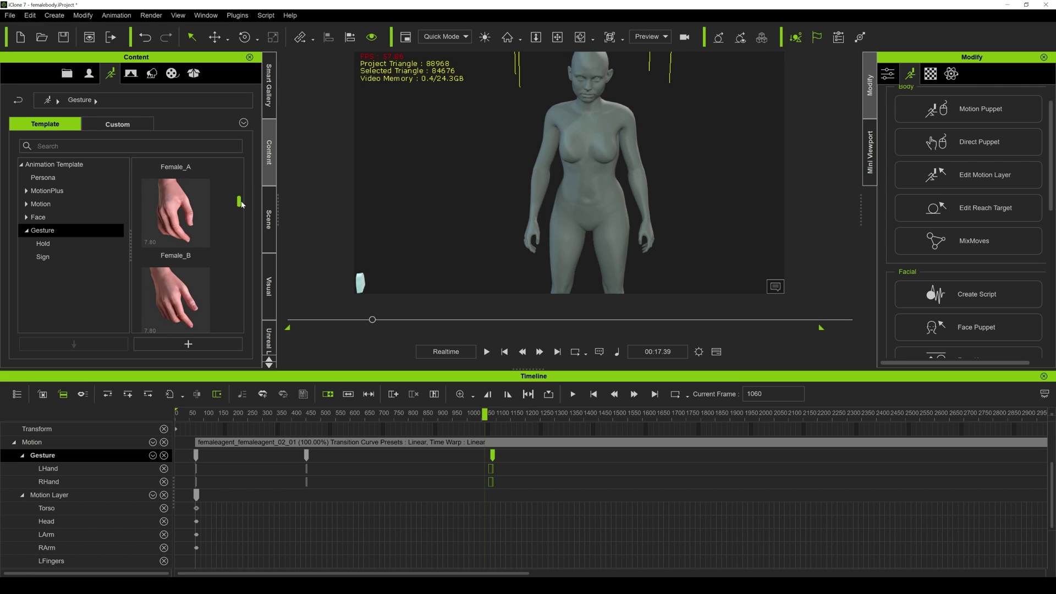
{"action": "left_click_drag", "start_coordinate": [176, 212], "coordinate": [550, 264]}
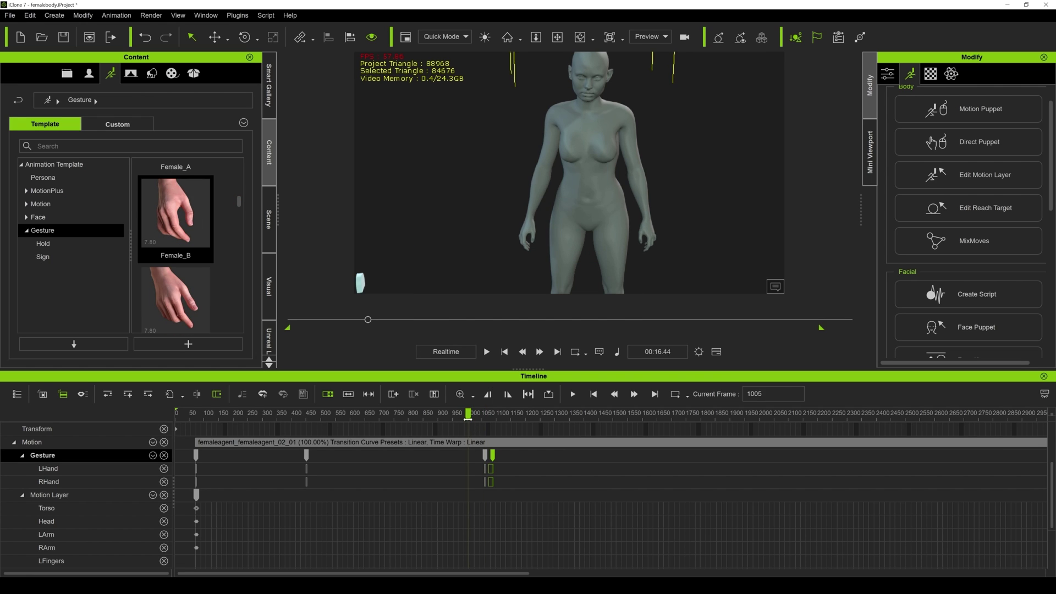
{"action": "key", "text": "space"}
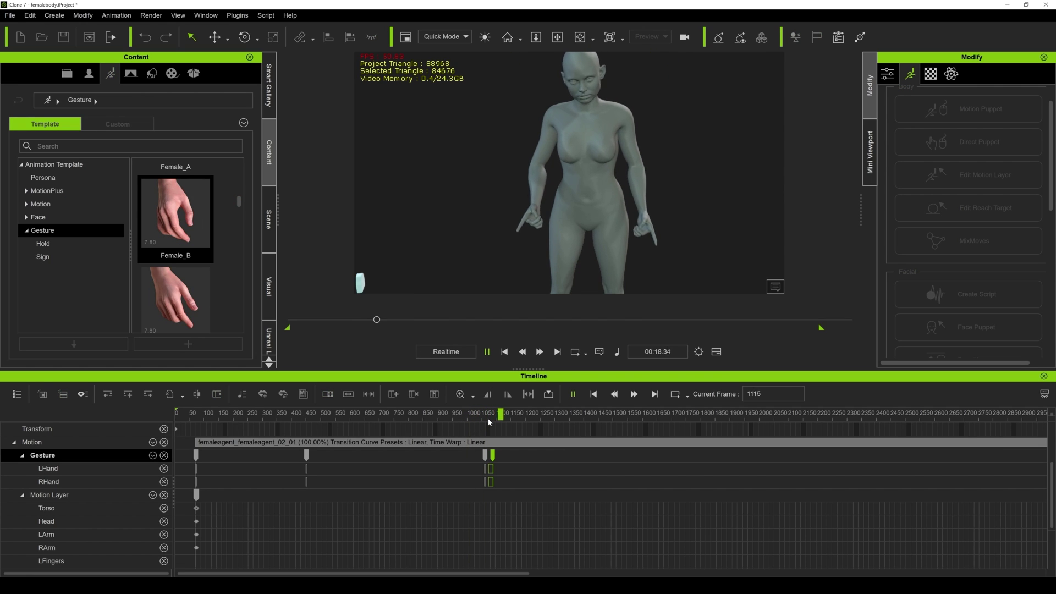
{"action": "key", "text": "space"}
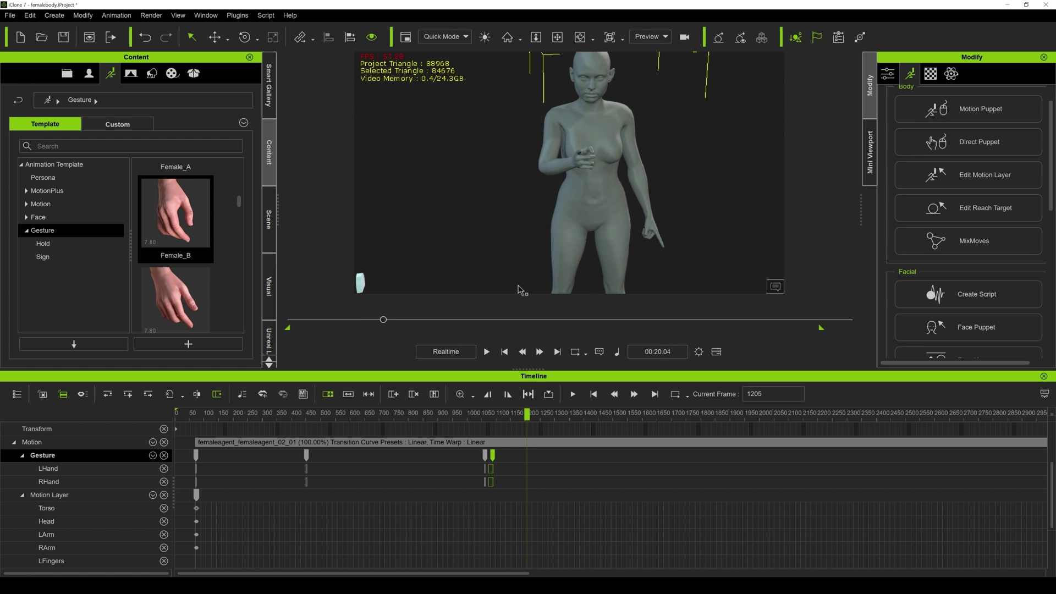
{"action": "left_click_drag", "start_coordinate": [494, 457], "coordinate": [517, 455]}
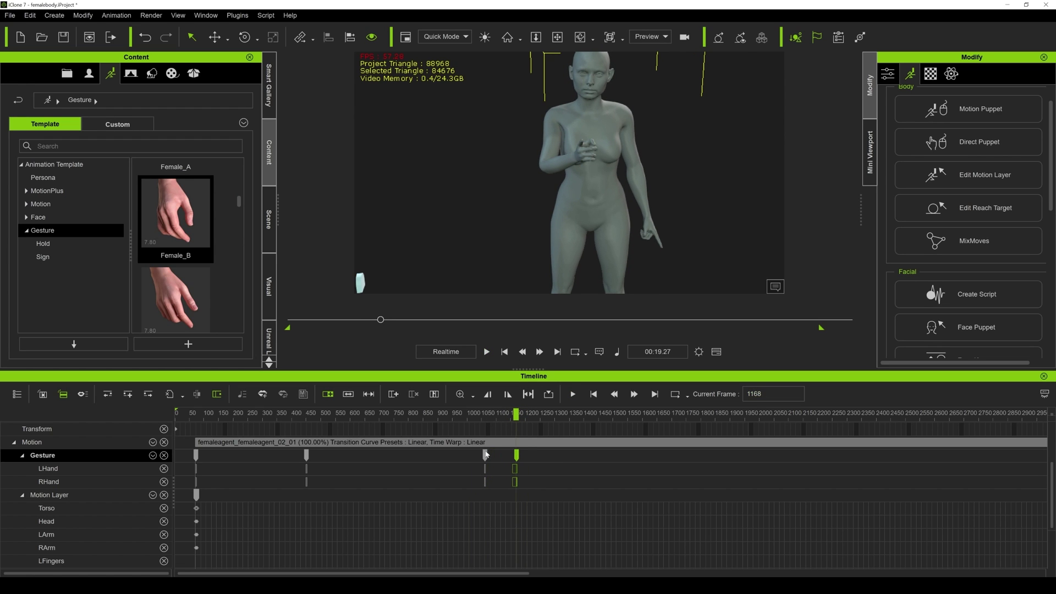
{"action": "key", "text": "space"}
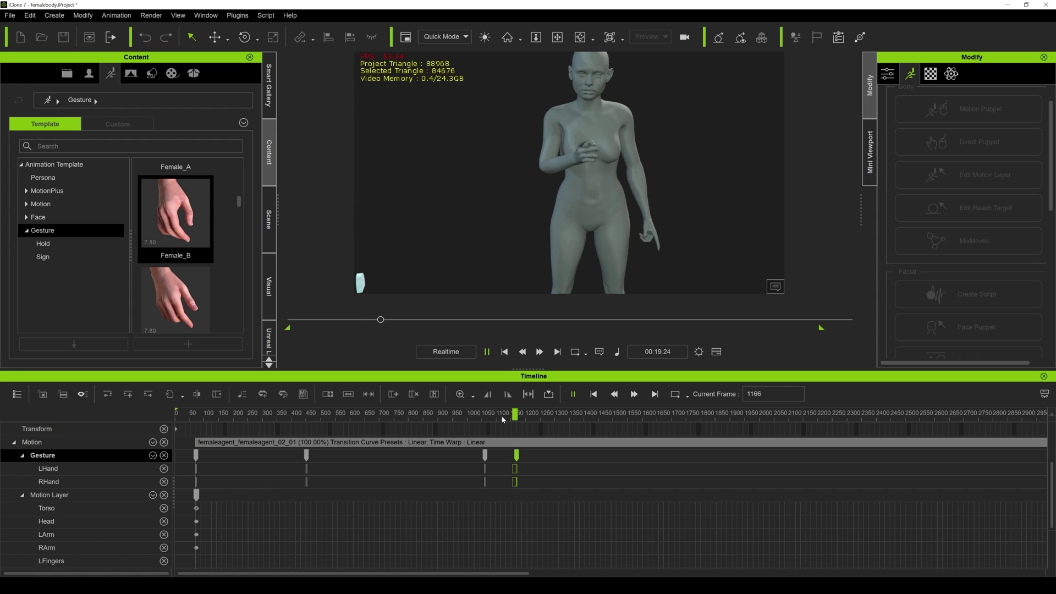
{"action": "left_click_drag", "start_coordinate": [522, 415], "coordinate": [495, 420]}
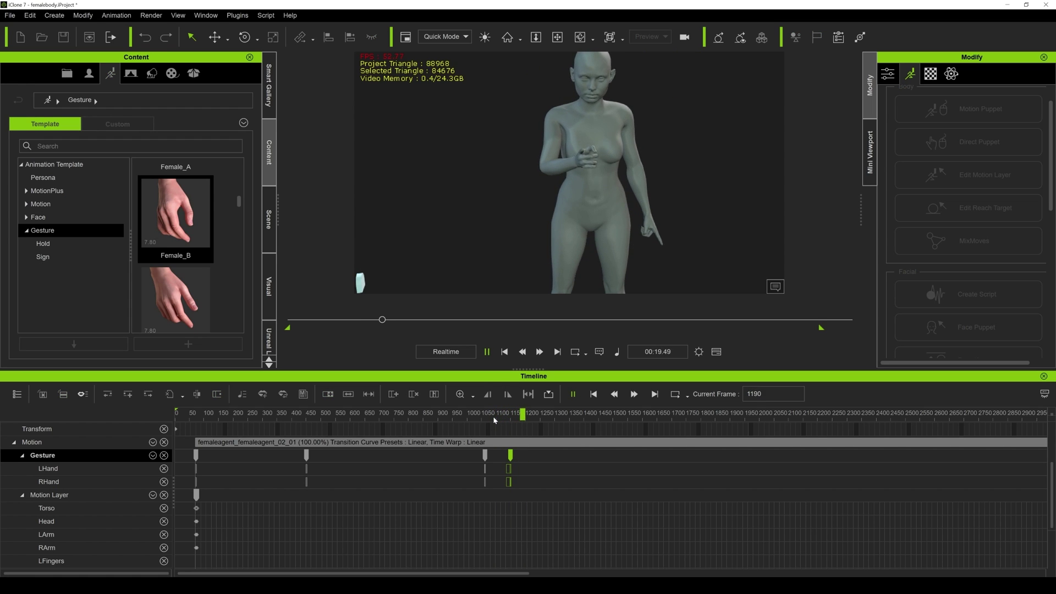
{"action": "key", "text": "space"}
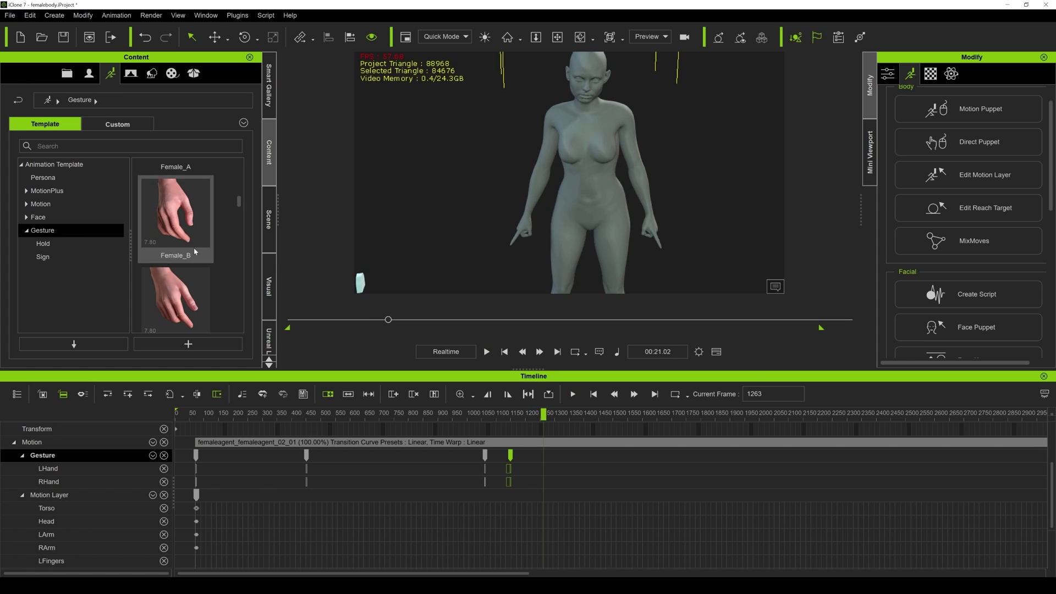
Drag Female_B onto the character at frame 1263 and play it back from about frame 940.
{"action": "left_click_drag", "start_coordinate": [191, 284], "coordinate": [498, 199]}
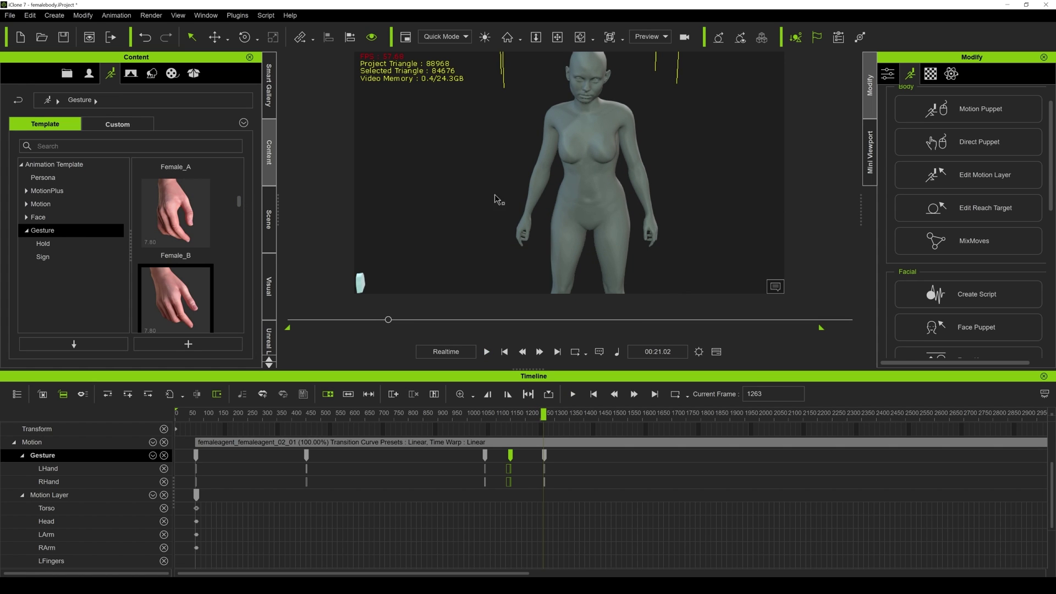
{"action": "left_click", "coordinate": [454, 416]}
{"action": "key", "text": "space"}
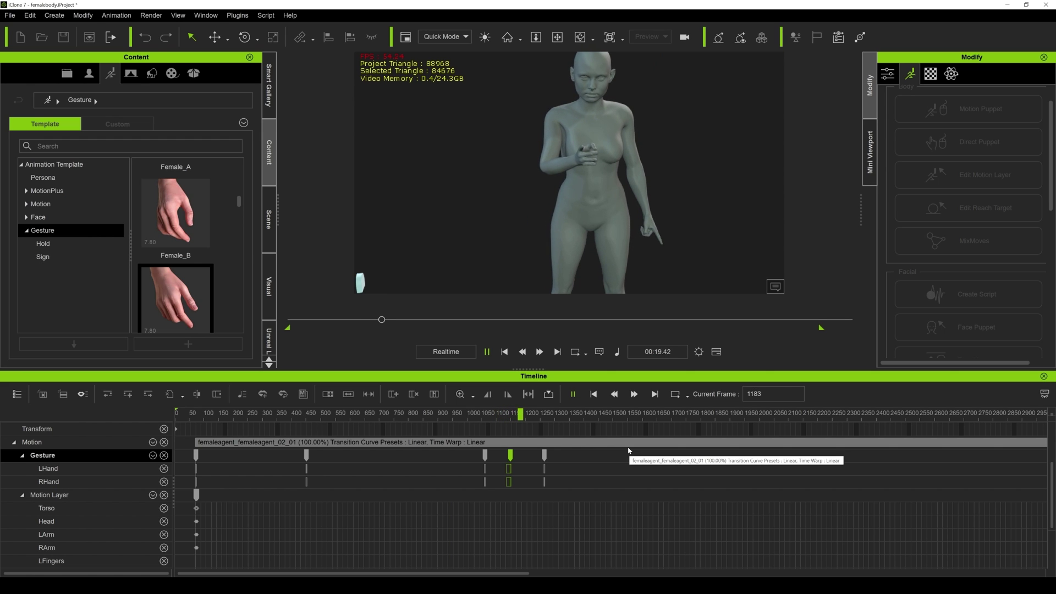
{"action": "scroll", "coordinate": [565, 448], "scroll_direction": "down", "scroll_amount": 3}
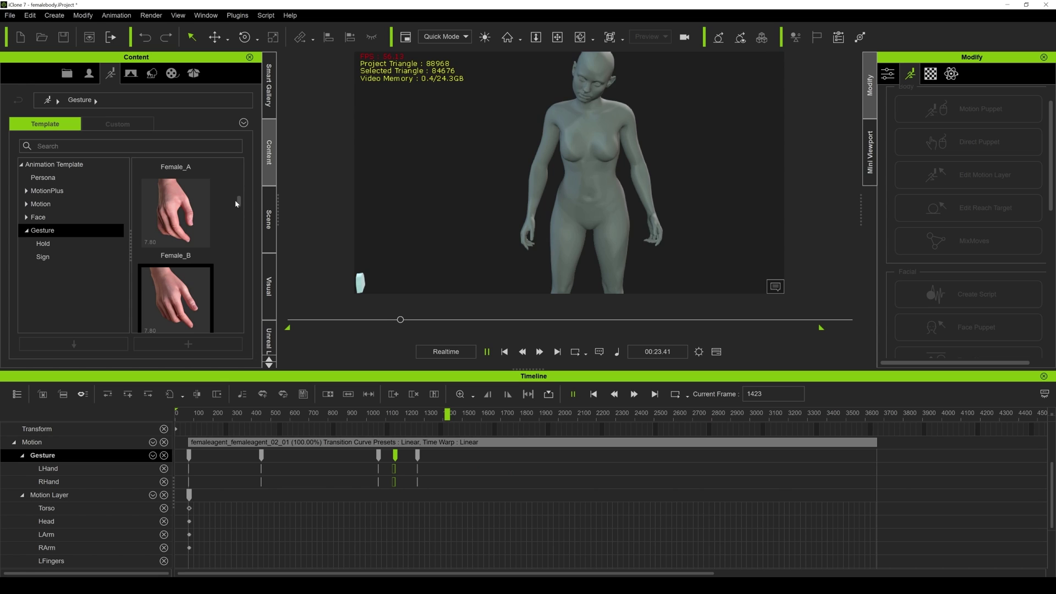
Apply Flat Relaxed_B at frame 1493 and replay from frame 1353.
{"action": "key", "text": "space"}
{"action": "scroll", "coordinate": [238, 204], "scroll_direction": "down", "scroll_amount": 3}
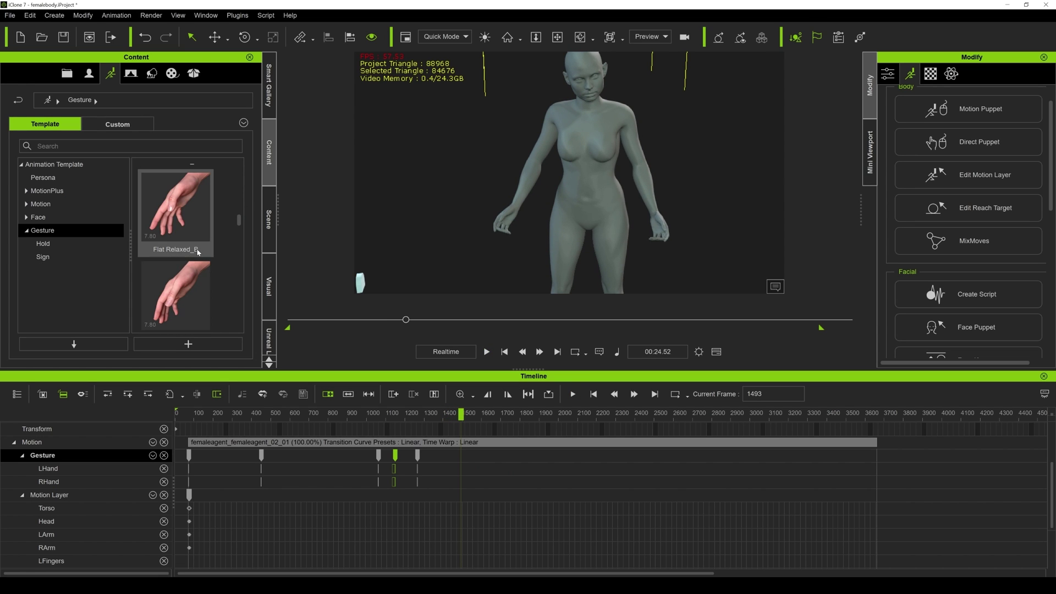
{"action": "left_click_drag", "start_coordinate": [193, 228], "coordinate": [528, 275]}
{"action": "left_click", "coordinate": [443, 414]}
{"action": "key", "text": "space"}
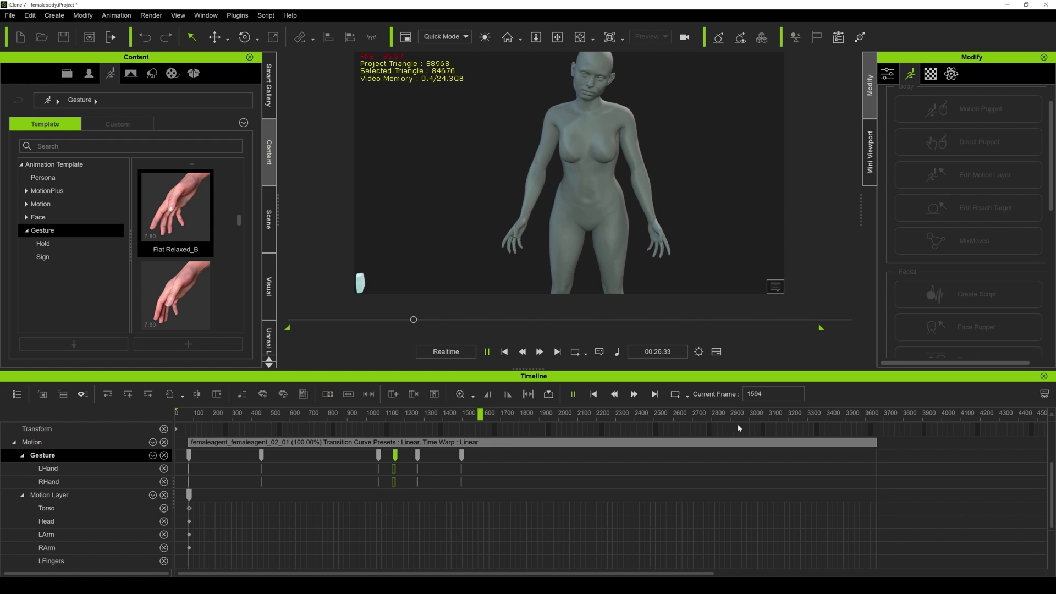
Pause at frame 1669, apply Female_C there, and resume playback.
{"action": "key", "text": "space"}
{"action": "scroll", "coordinate": [237, 232], "scroll_direction": "down", "scroll_amount": 5}
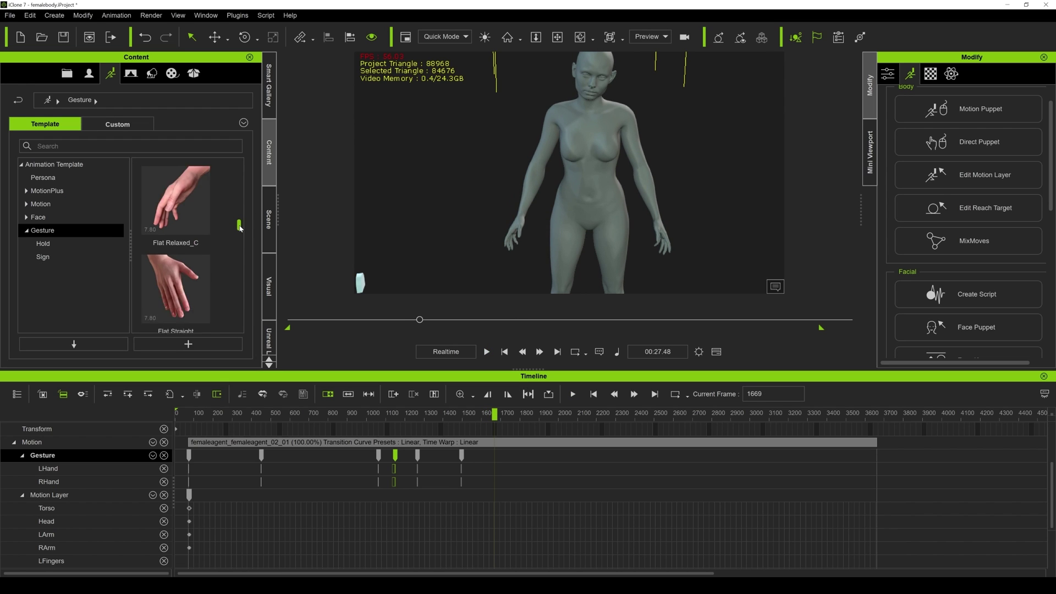
{"action": "scroll", "coordinate": [244, 238], "scroll_direction": "up", "scroll_amount": 4}
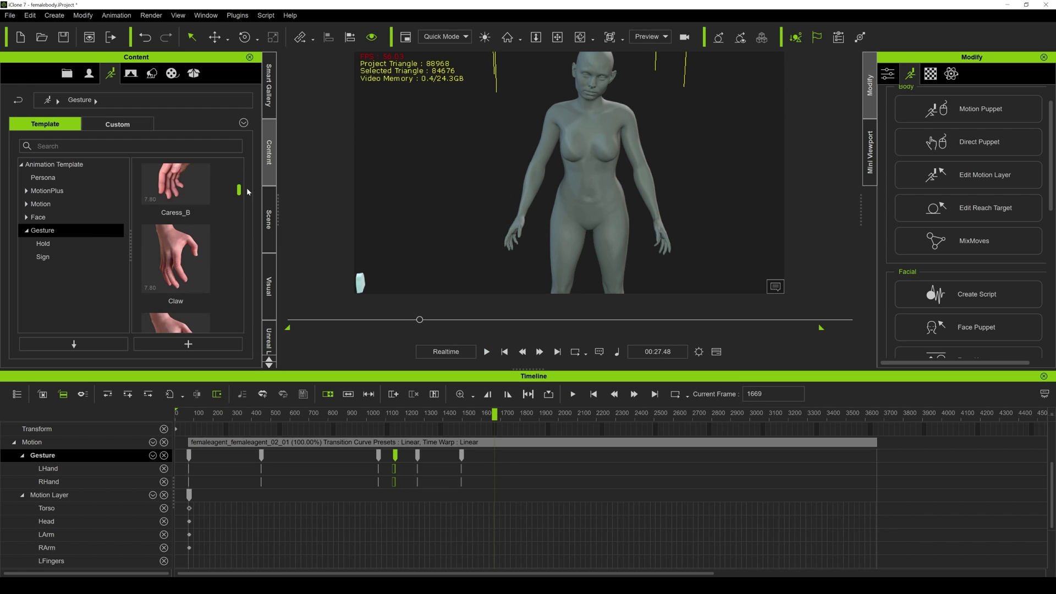
{"action": "scroll", "coordinate": [248, 204], "scroll_direction": "up", "scroll_amount": 1}
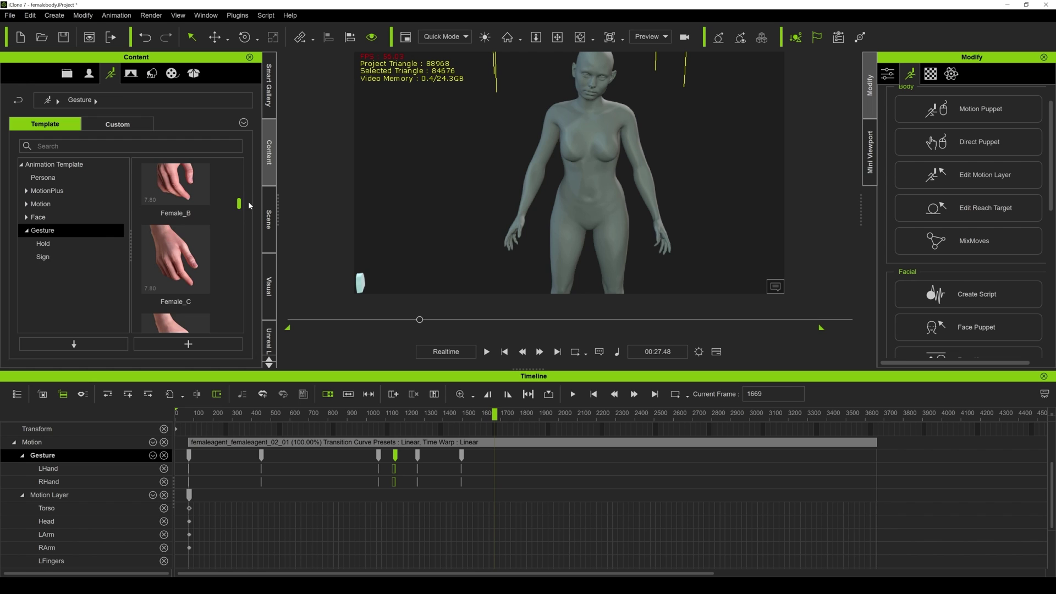
{"action": "double_click", "coordinate": [195, 240]}
{"action": "key", "text": "space"}
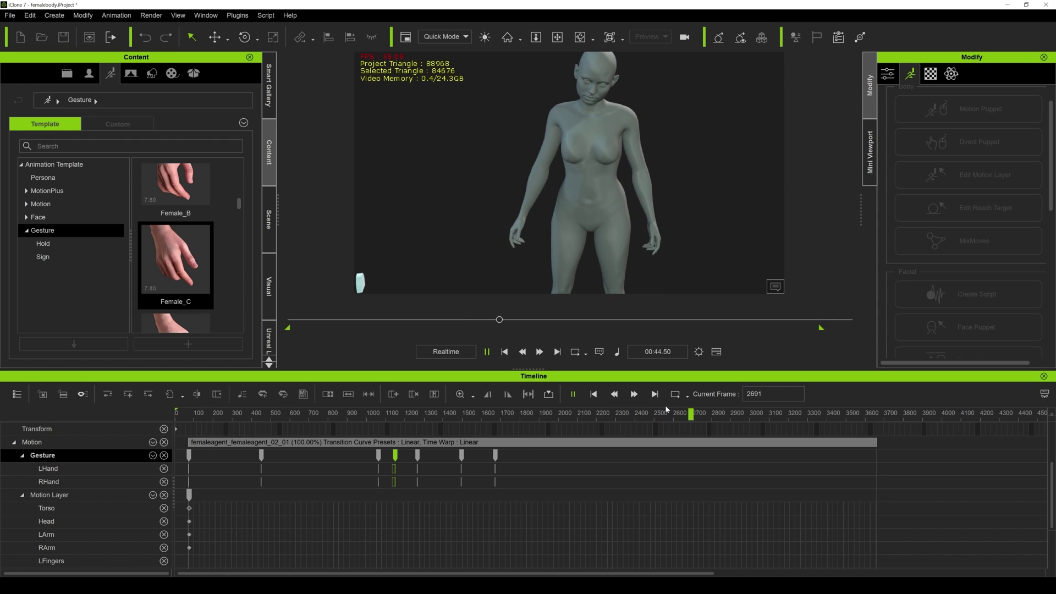
Apply Female_A at frame 2733, shift its key later to about frame 2790, and replay.
{"action": "key", "text": "space"}
{"action": "scroll", "coordinate": [192, 257], "scroll_direction": "down", "scroll_amount": 2}
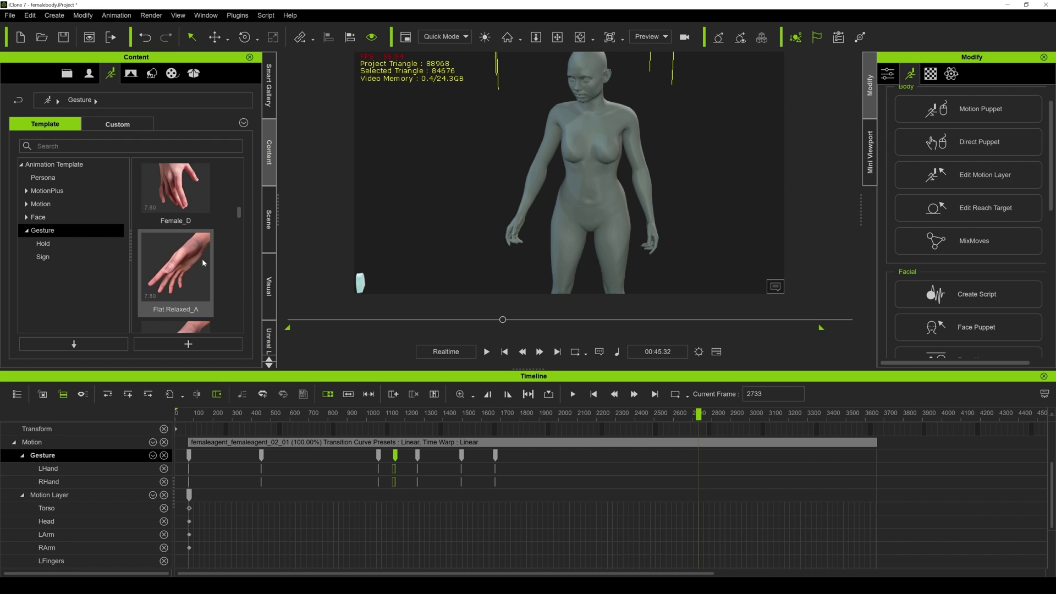
{"action": "scroll", "coordinate": [203, 263], "scroll_direction": "up", "scroll_amount": 2}
{"action": "double_click", "coordinate": [199, 259]}
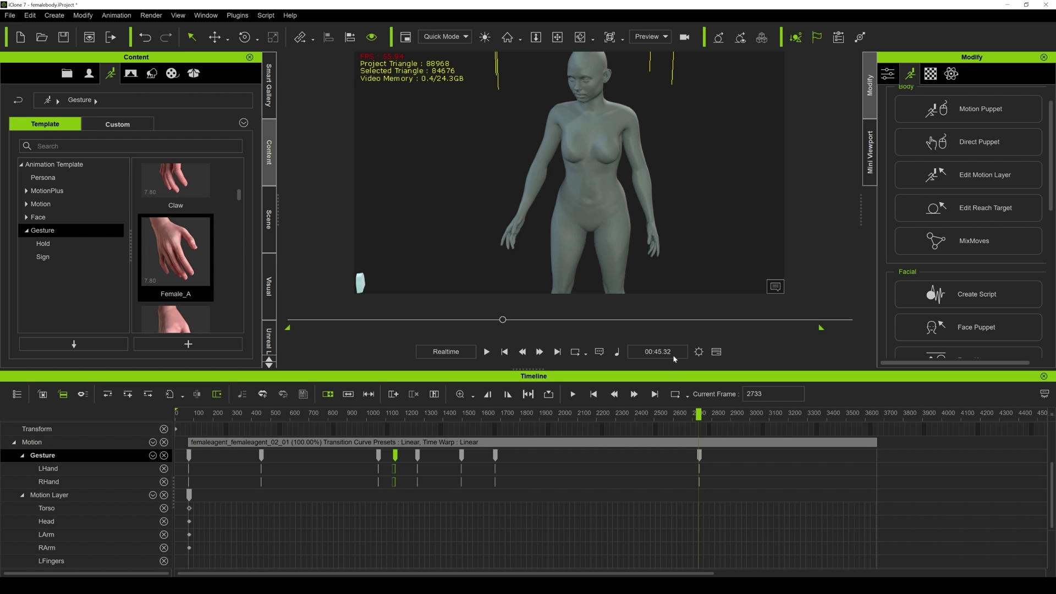
{"action": "key", "text": "space"}
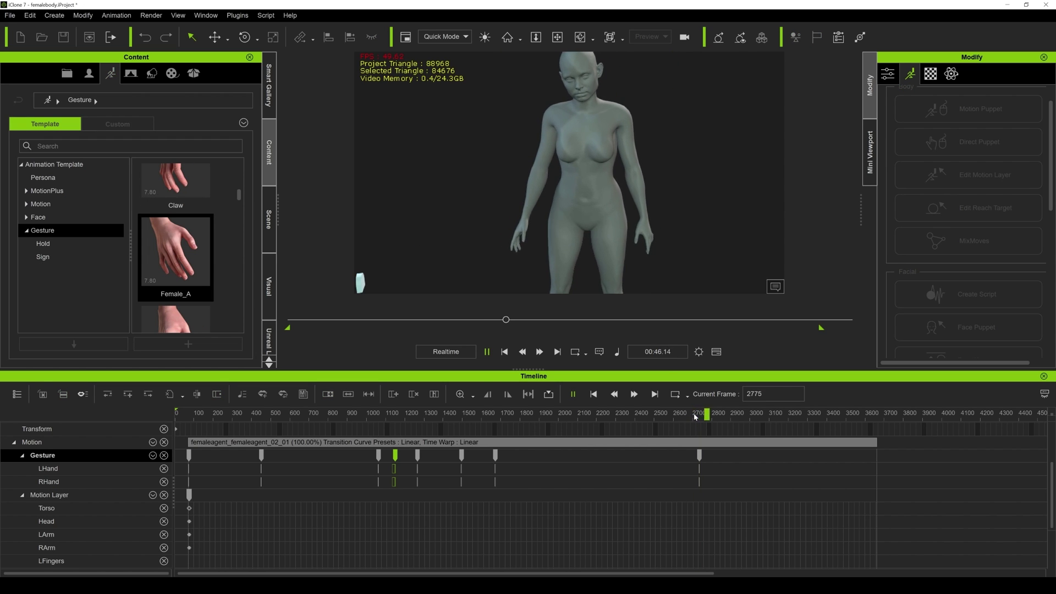
{"action": "key", "text": "space"}
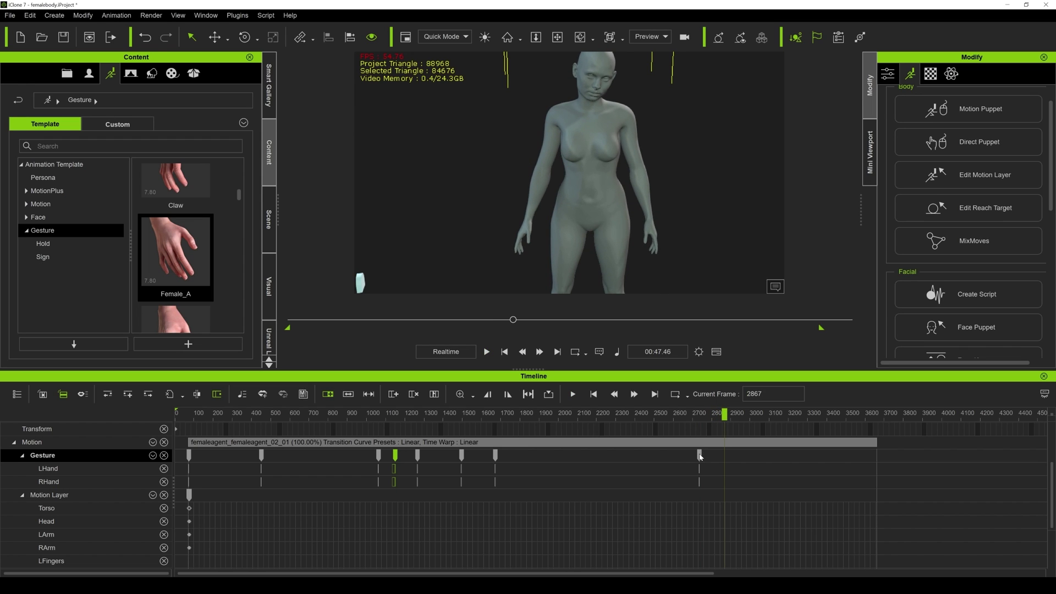
{"action": "left_click_drag", "start_coordinate": [699, 454], "coordinate": [717, 447]}
{"action": "left_click", "coordinate": [700, 413]}
{"action": "key", "text": "space"}
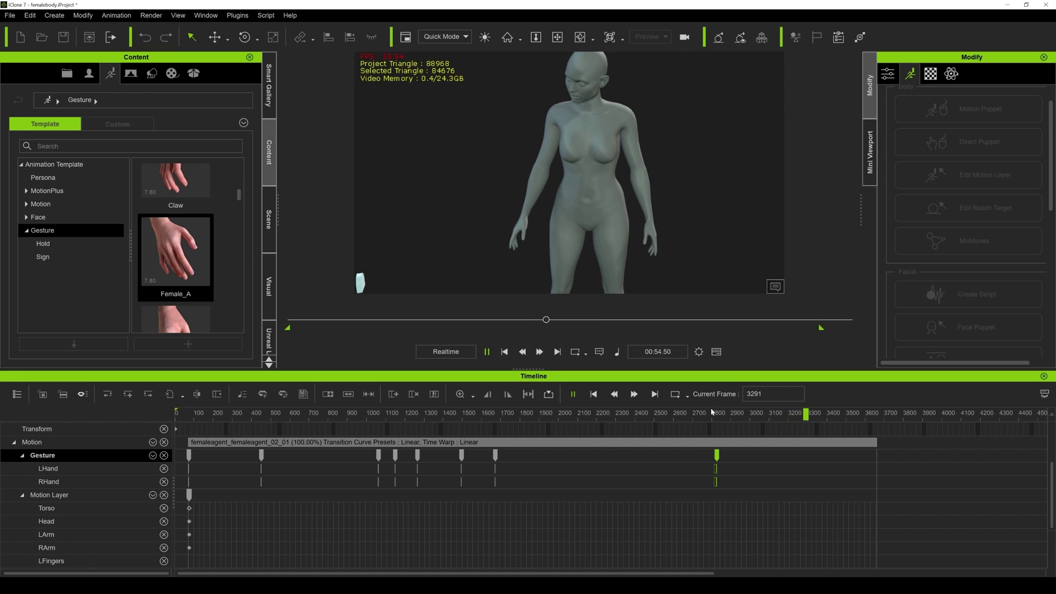
Apply Flat Relaxed_A at frame 3309 and preview it in playback.
{"action": "key", "text": "space"}
{"action": "scroll", "coordinate": [216, 199], "scroll_direction": "up", "scroll_amount": 2}
{"action": "scroll", "coordinate": [214, 239], "scroll_direction": "down", "scroll_amount": 2}
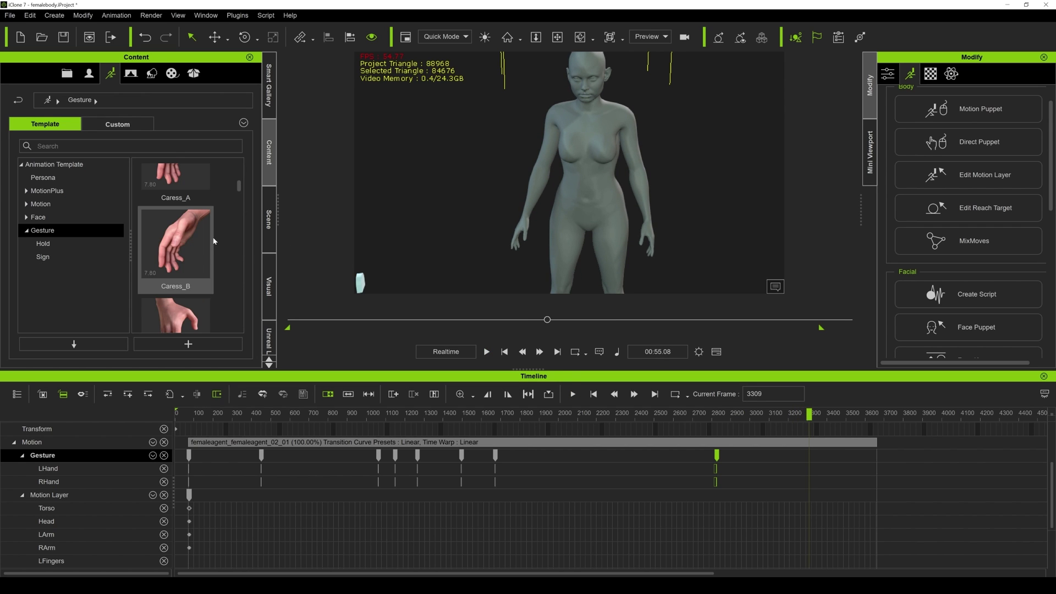
{"action": "scroll", "coordinate": [214, 243], "scroll_direction": "down", "scroll_amount": 3}
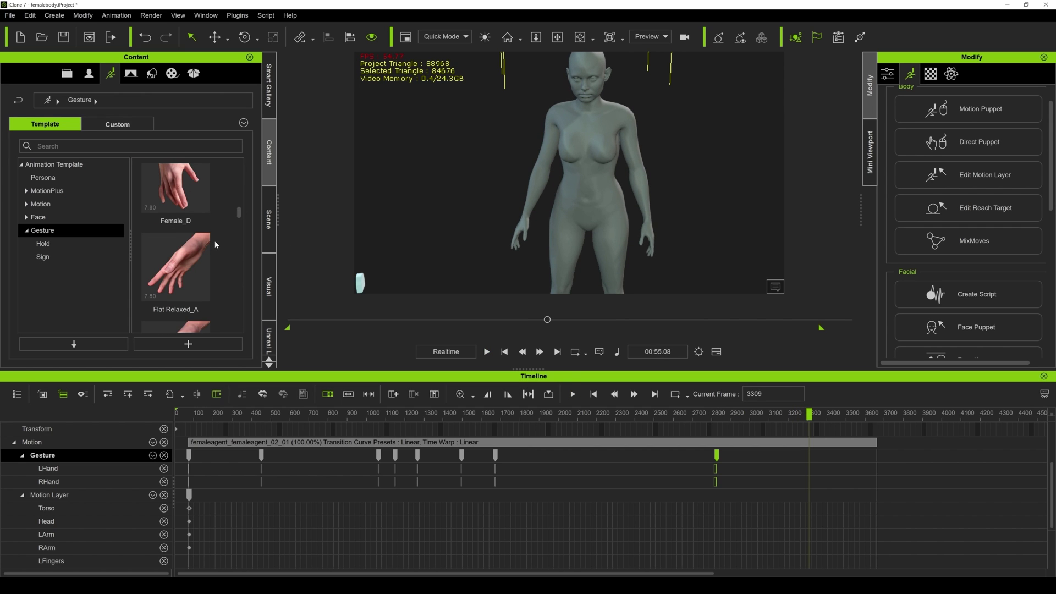
{"action": "double_click", "coordinate": [207, 249]}
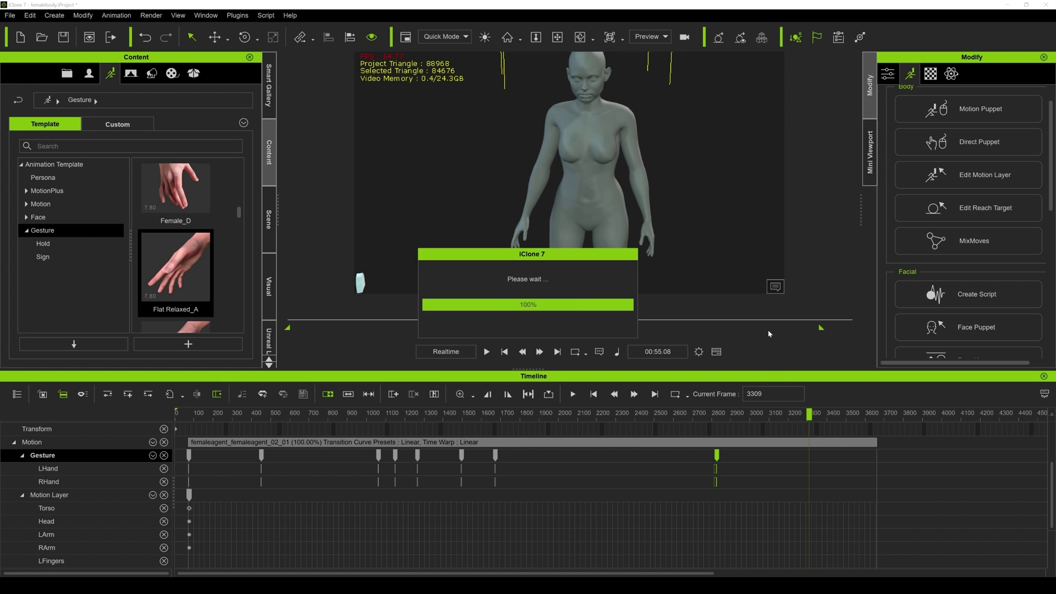
{"action": "key", "text": "space"}
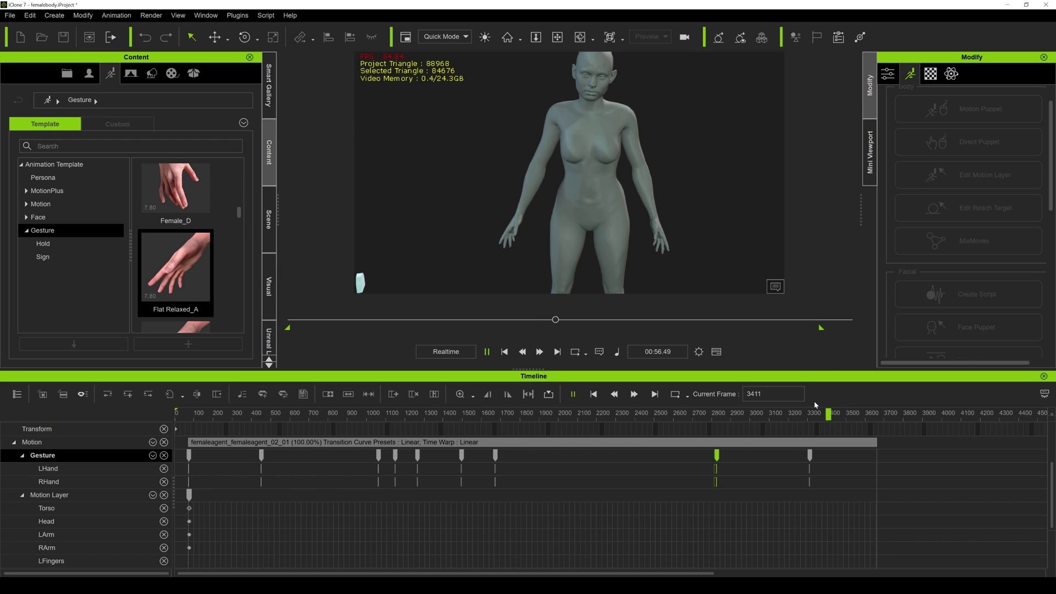
{"action": "key", "text": "space"}
Nudge the Flat Relaxed_A key later to about frame 3340, replay, and save the femalebody project.
{"action": "left_click", "coordinate": [813, 455]}
{"action": "left_click_drag", "start_coordinate": [812, 455], "coordinate": [817, 455]}
{"action": "key", "text": "space"}
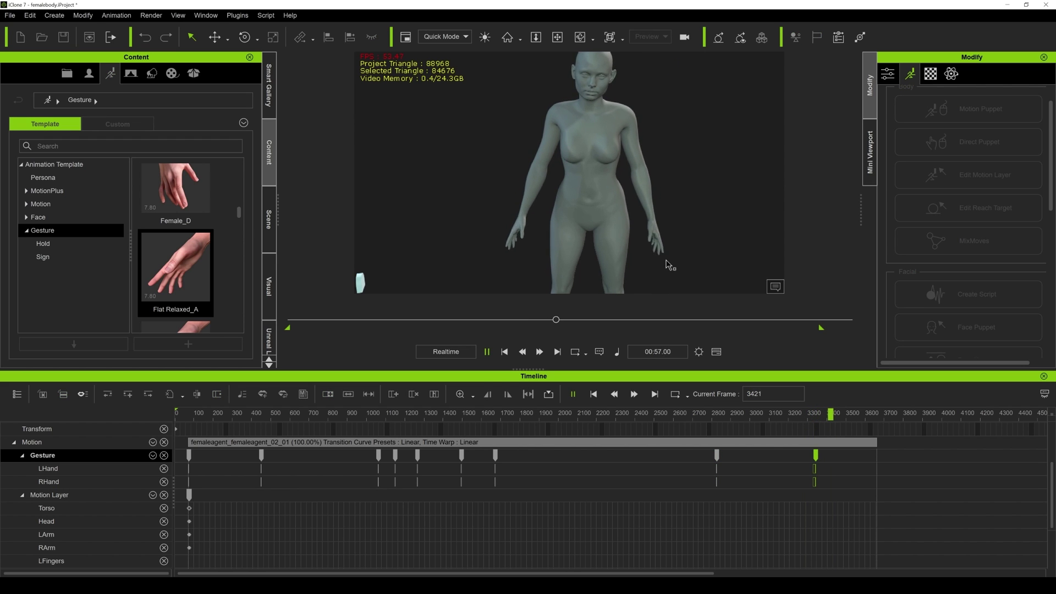
{"action": "key", "text": "ctrl+s"}
{"action": "scroll", "coordinate": [751, 444], "scroll_direction": "down", "scroll_amount": 3}
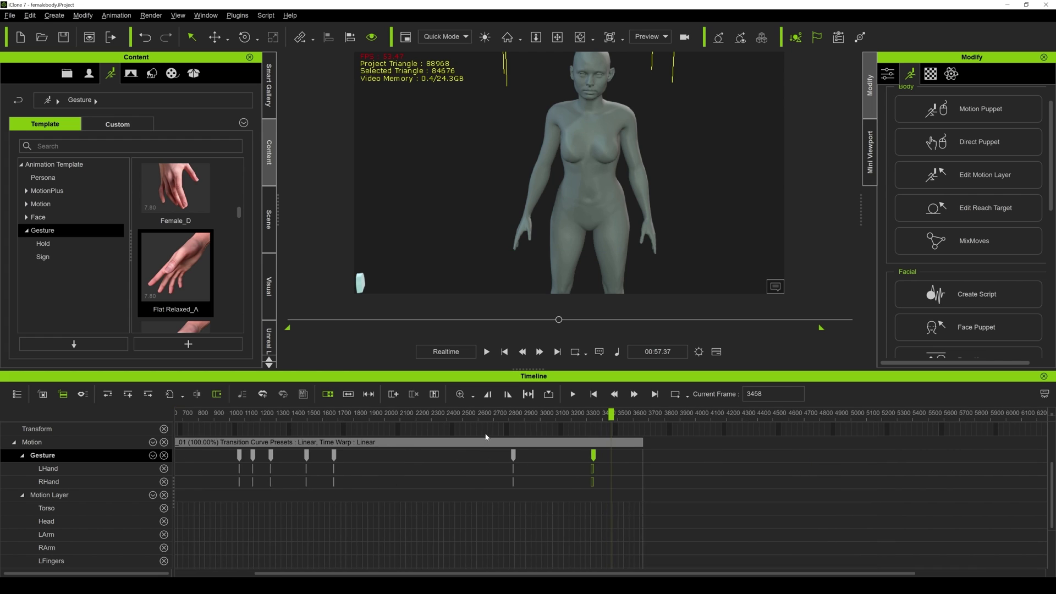
Play the gesture animation from the start, rewind to frame 1, and collapse the Motion track.
{"action": "left_click", "coordinate": [252, 412]}
{"action": "left_click", "coordinate": [189, 413]}
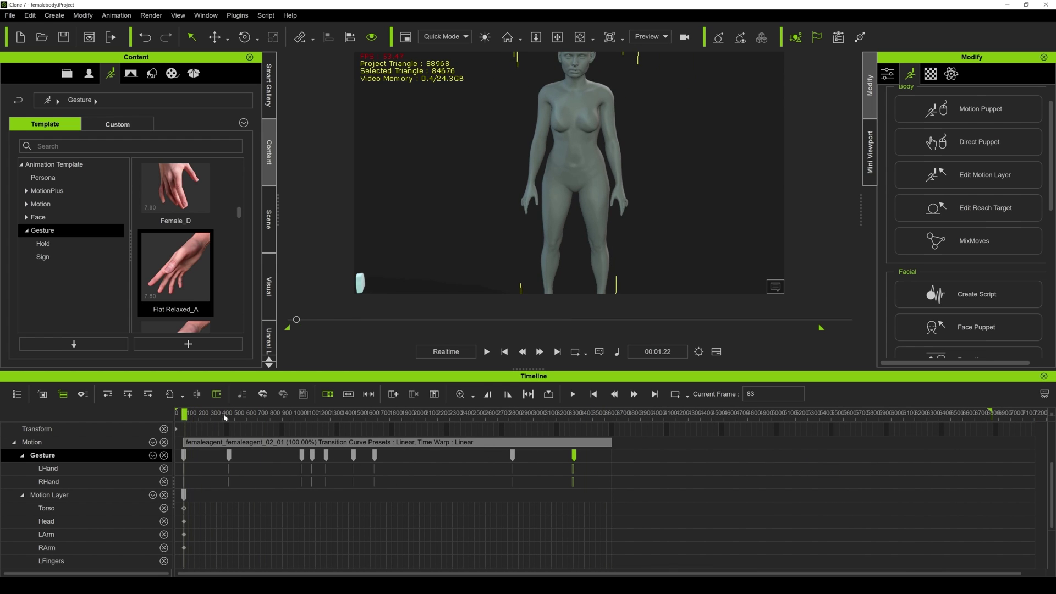
{"action": "key", "text": "space"}
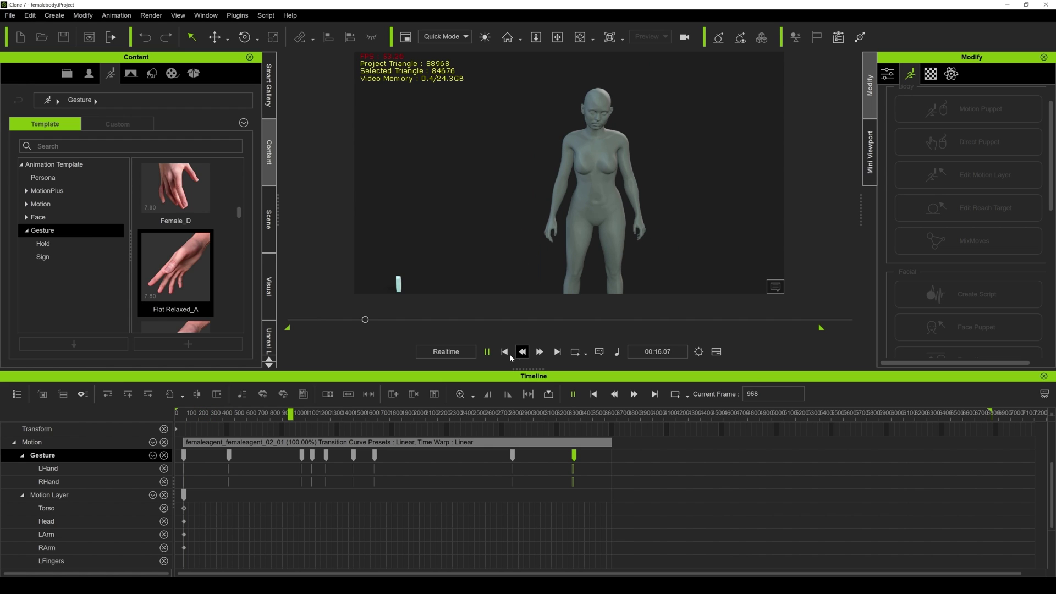
{"action": "left_click", "coordinate": [487, 352]}
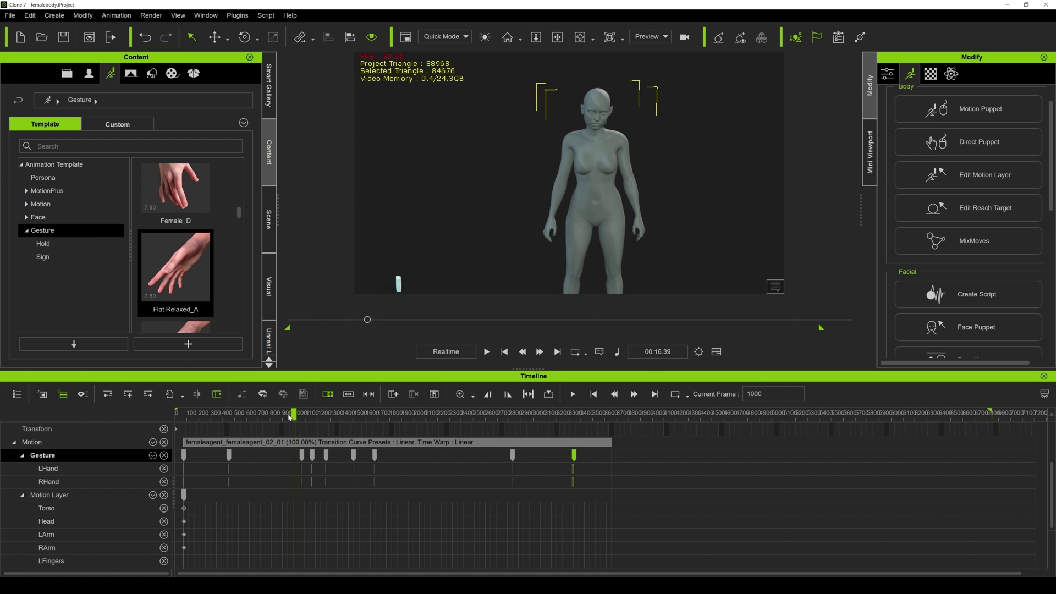
{"action": "left_click_drag", "start_coordinate": [290, 417], "coordinate": [176, 427]}
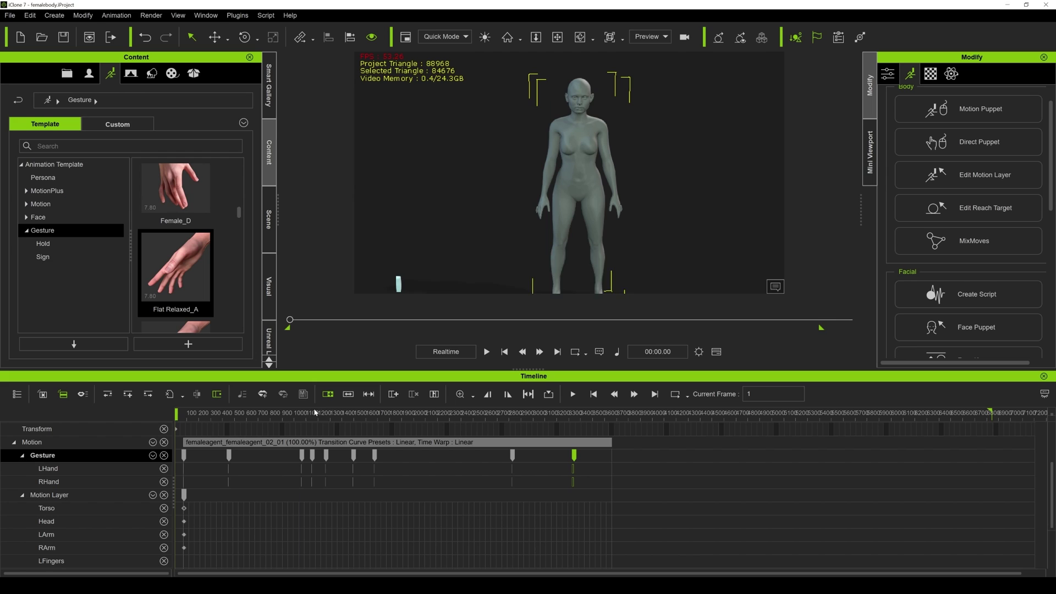
{"action": "left_click", "coordinate": [15, 445]}
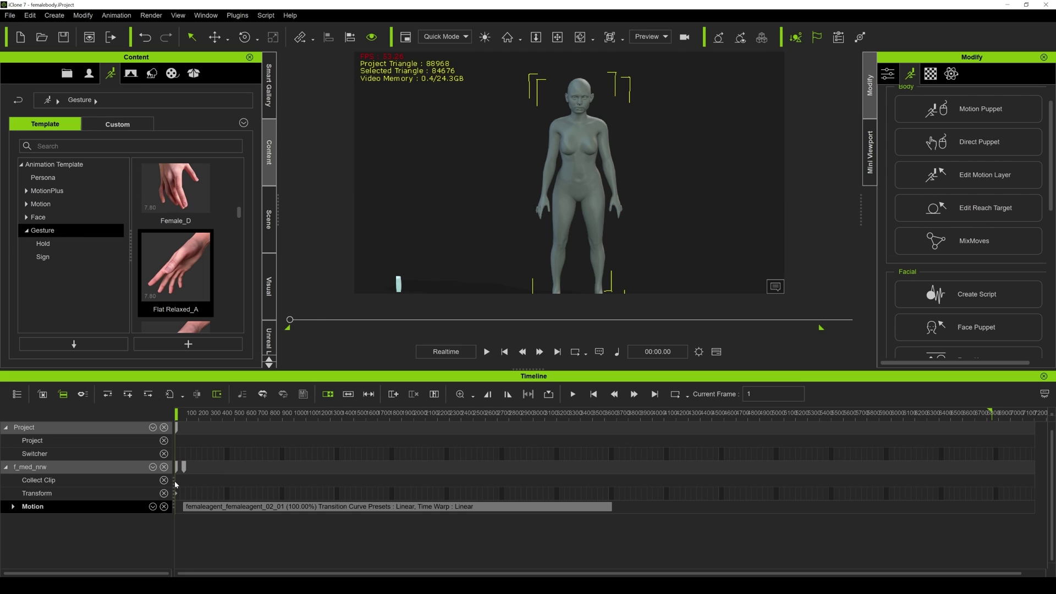
Mark a Collect Clip range to about frame 3667, set FBX export to Unreal at 30 fps, then cancel.
{"action": "left_click_drag", "start_coordinate": [174, 481], "coordinate": [612, 494]}
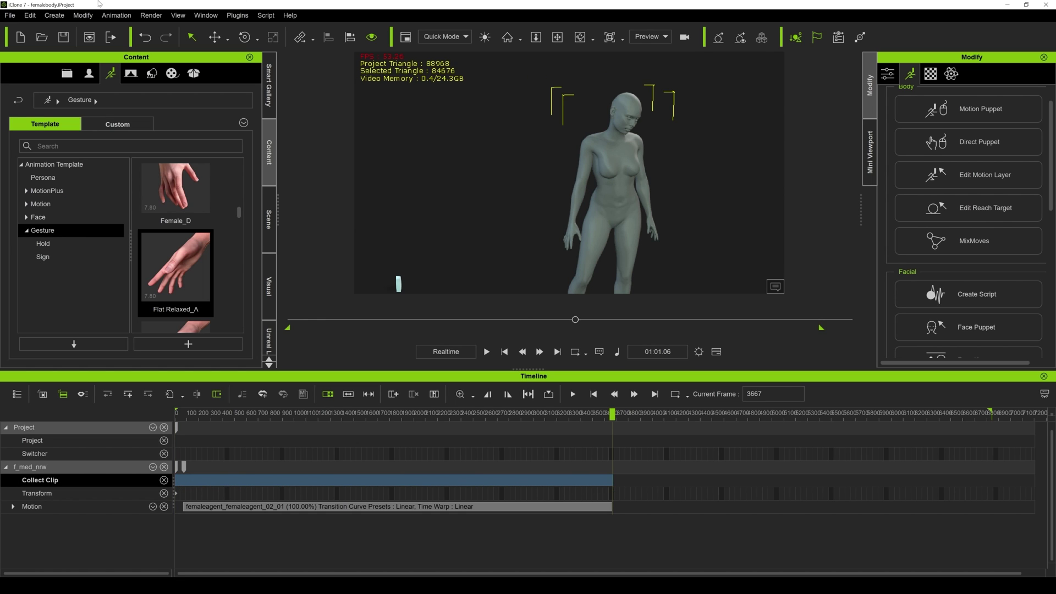
{"action": "left_click", "coordinate": [6, 16]}
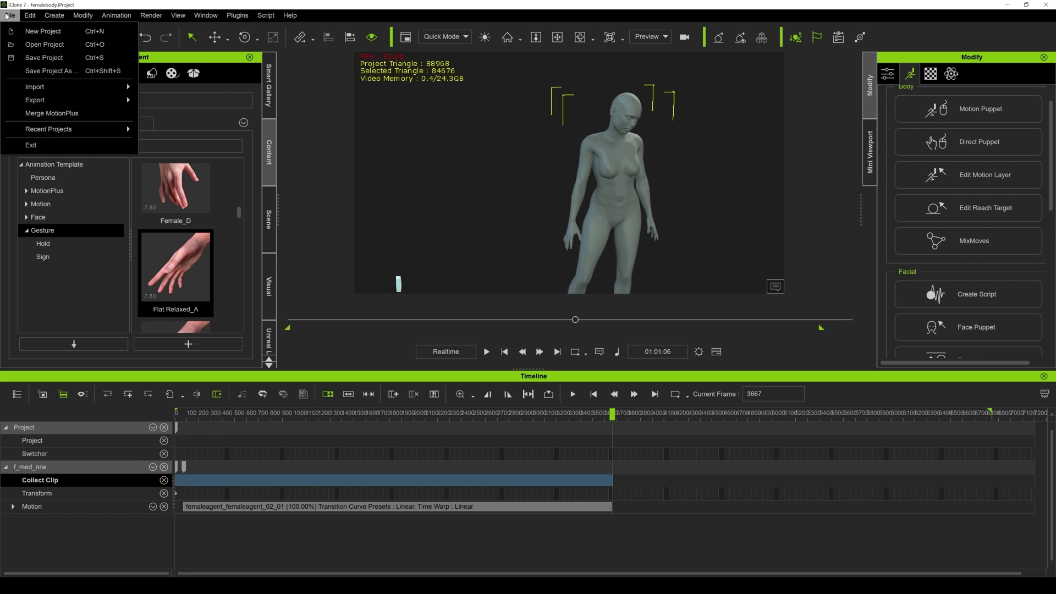
{"action": "mouse_move", "coordinate": [44, 104]}
{"action": "left_click", "coordinate": [181, 118]}
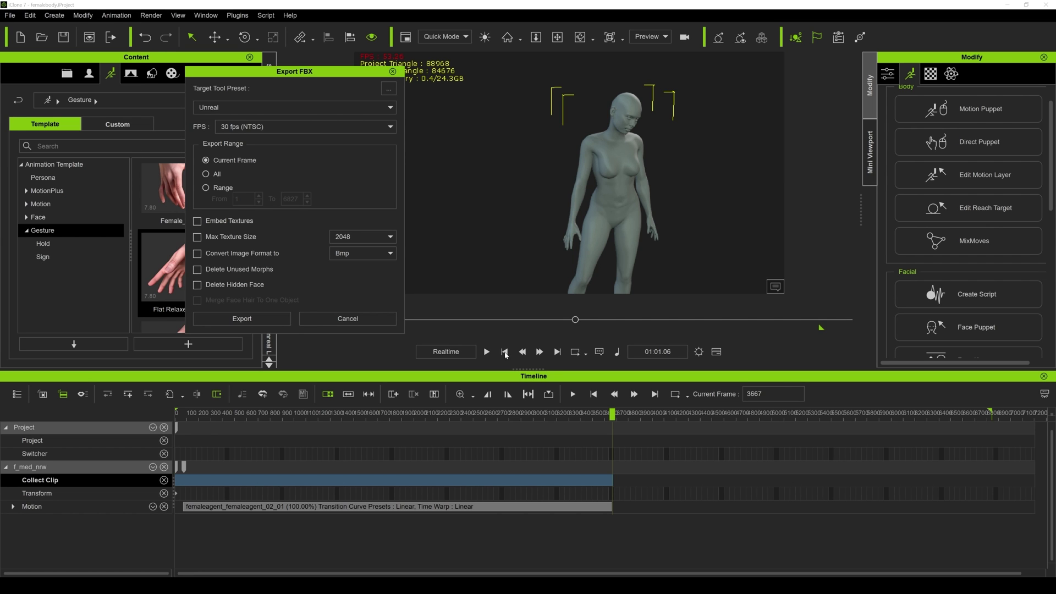
{"action": "left_click_drag", "start_coordinate": [280, 75], "coordinate": [374, 103]}
{"action": "left_click", "coordinate": [380, 135]}
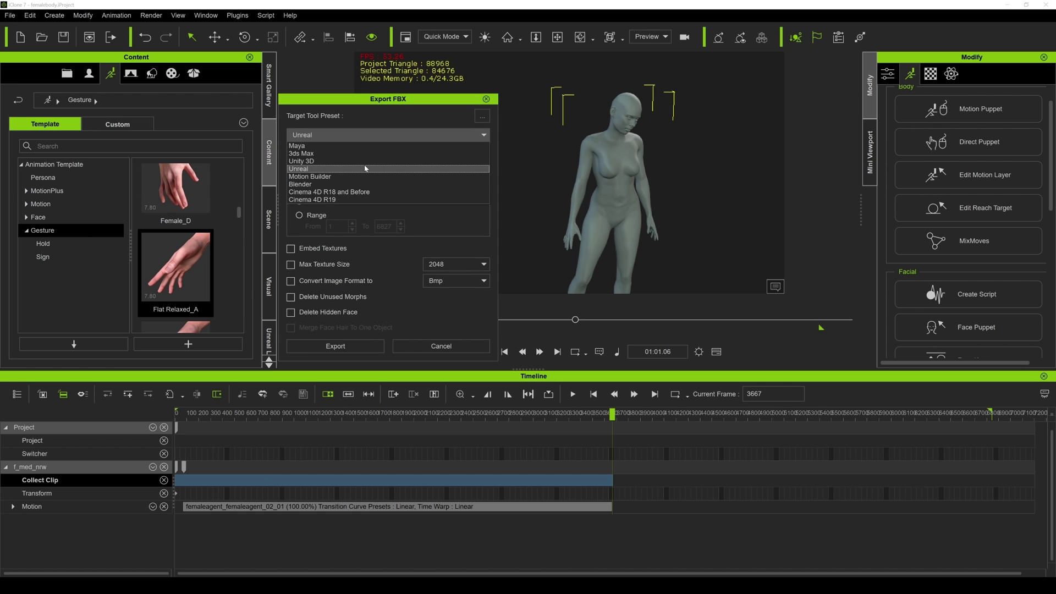
{"action": "left_click", "coordinate": [312, 171]}
{"action": "left_click", "coordinate": [337, 154]}
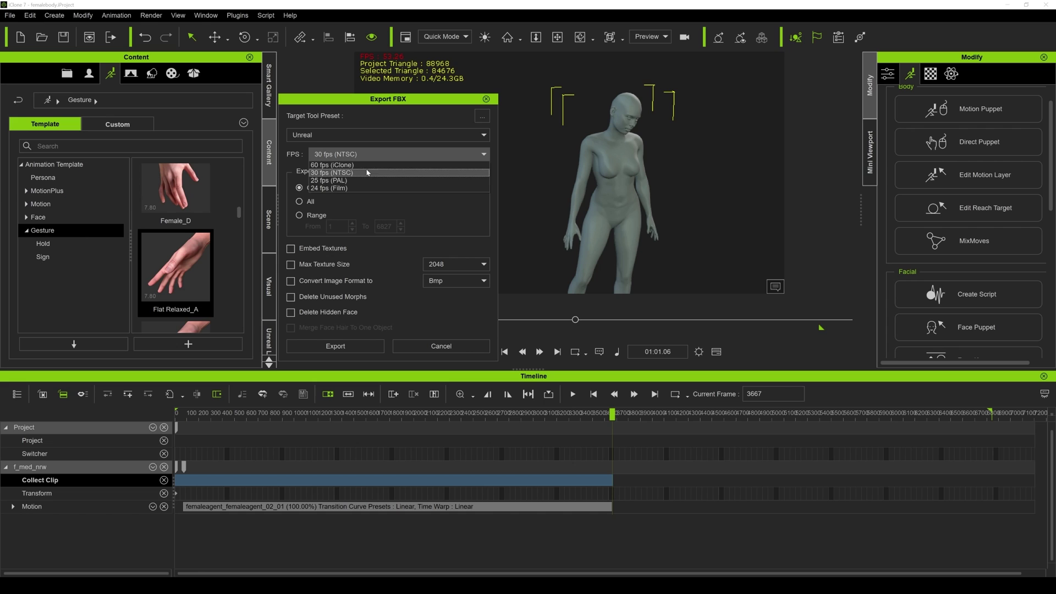
{"action": "left_click", "coordinate": [355, 173]}
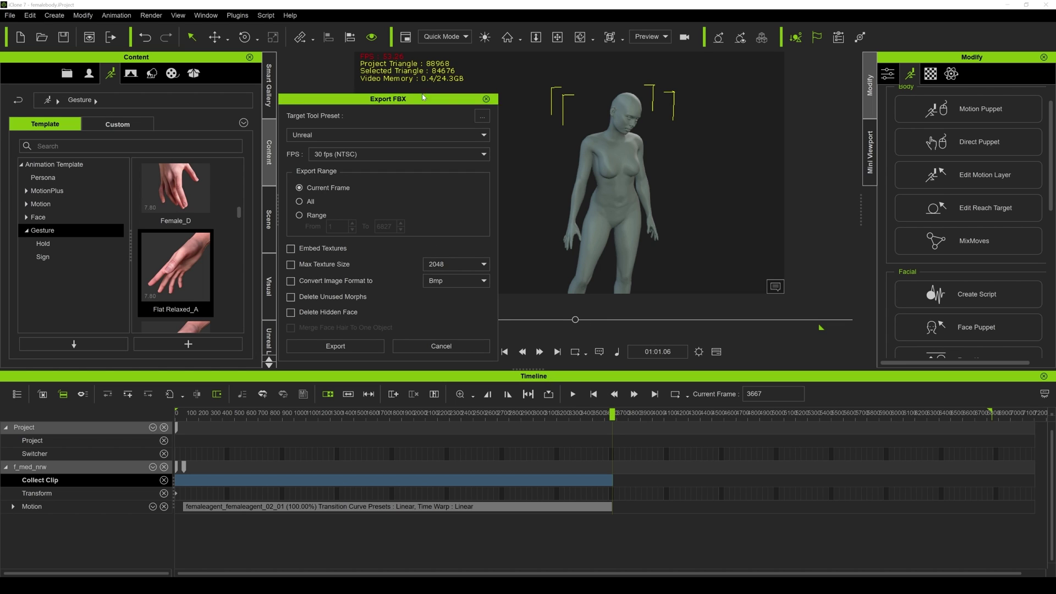
{"action": "left_click_drag", "start_coordinate": [423, 97], "coordinate": [327, 47]}
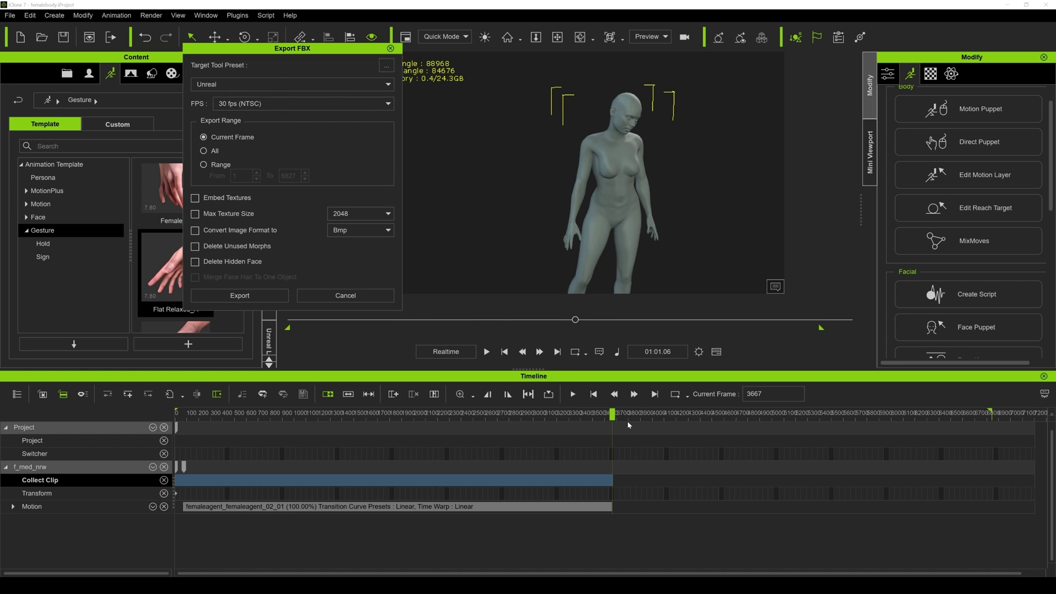
{"action": "key", "text": "Escape"}
Zoom the timeline to find where the gesture clip ends, then return to the export choices.
{"action": "scroll", "coordinate": [619, 427], "scroll_direction": "up", "scroll_amount": 5}
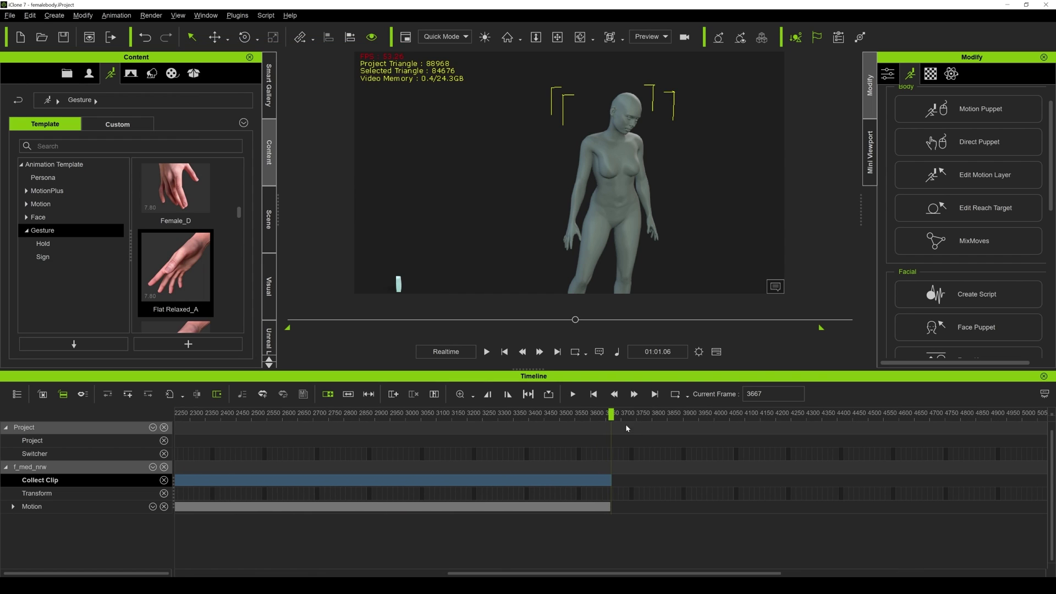
{"action": "scroll", "coordinate": [612, 417], "scroll_direction": "up", "scroll_amount": 1}
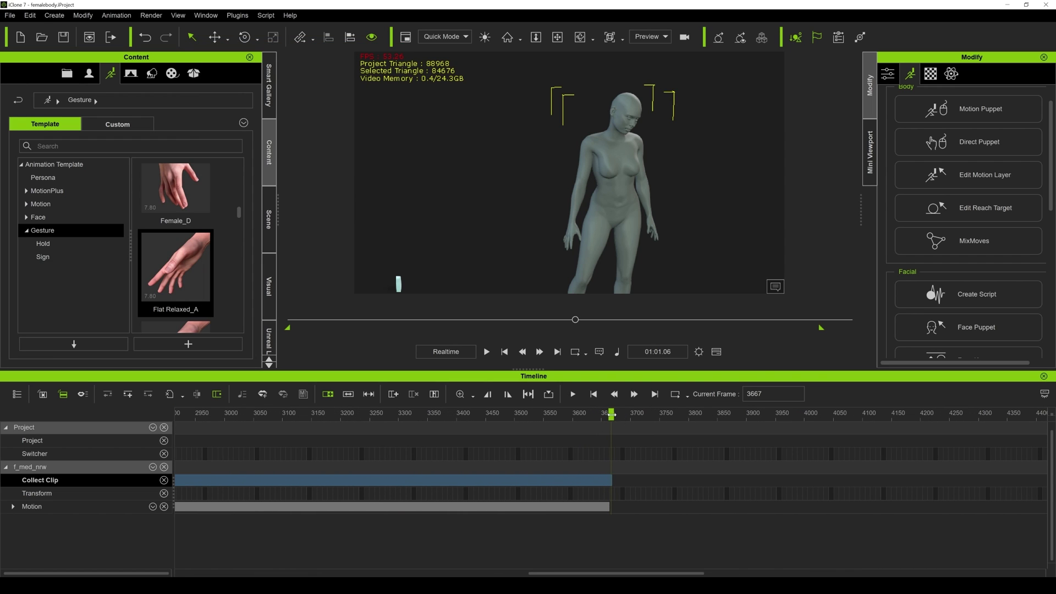
{"action": "mouse_move", "coordinate": [612, 417]}
{"action": "left_mouse_down"}
{"action": "mouse_move", "coordinate": [629, 417]}
{"action": "mouse_move", "coordinate": [610, 416]}
{"action": "left_mouse_up"}
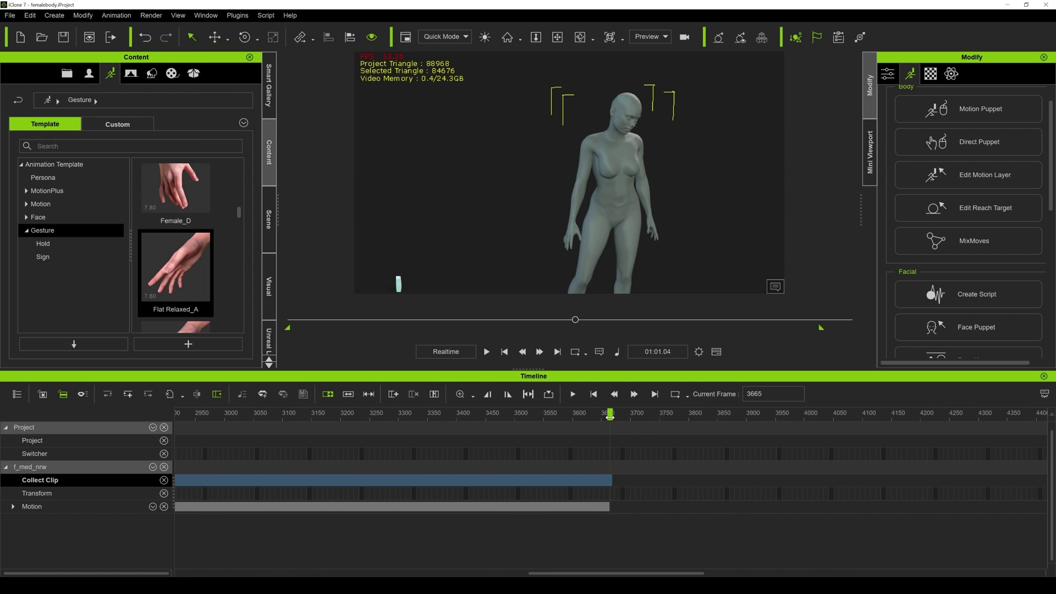
{"action": "left_click", "coordinate": [10, 15]}
Set the Unreal FBX export to a custom range of frames 1 to 3700 and bring up the advanced settings.
{"action": "mouse_move", "coordinate": [111, 106]}
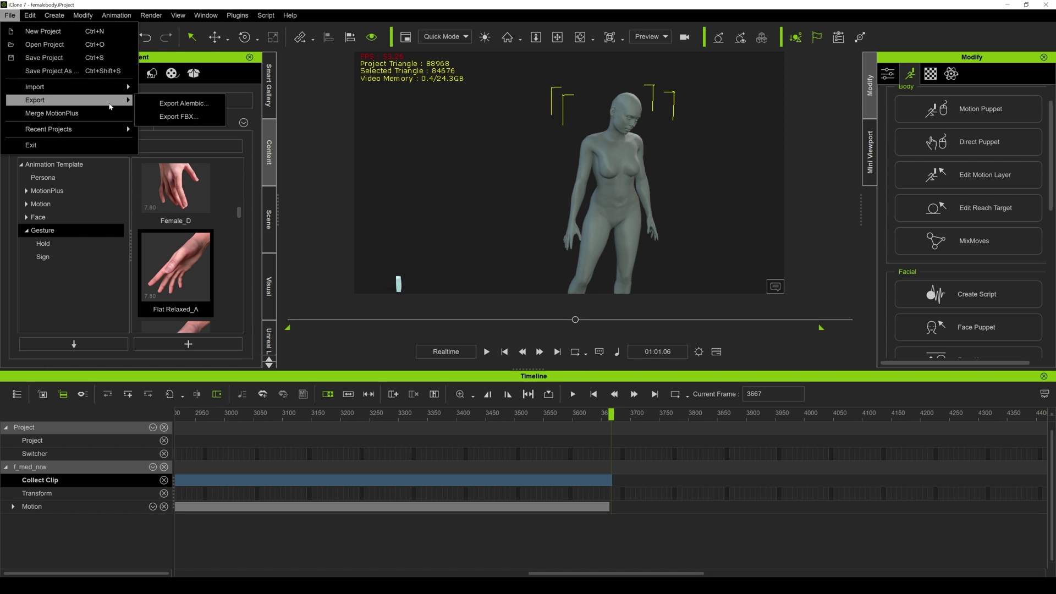
{"action": "left_click", "coordinate": [179, 117]}
{"action": "left_click", "coordinate": [214, 165]}
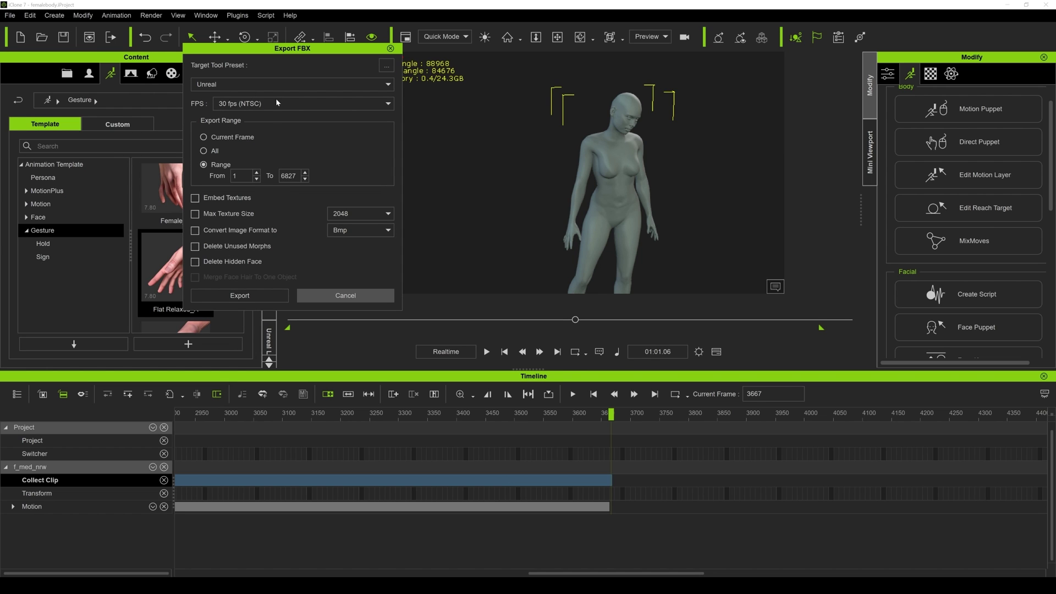
{"action": "double_click", "coordinate": [289, 176]}
{"action": "type", "text": "3700"}
{"action": "left_click", "coordinate": [386, 65]}
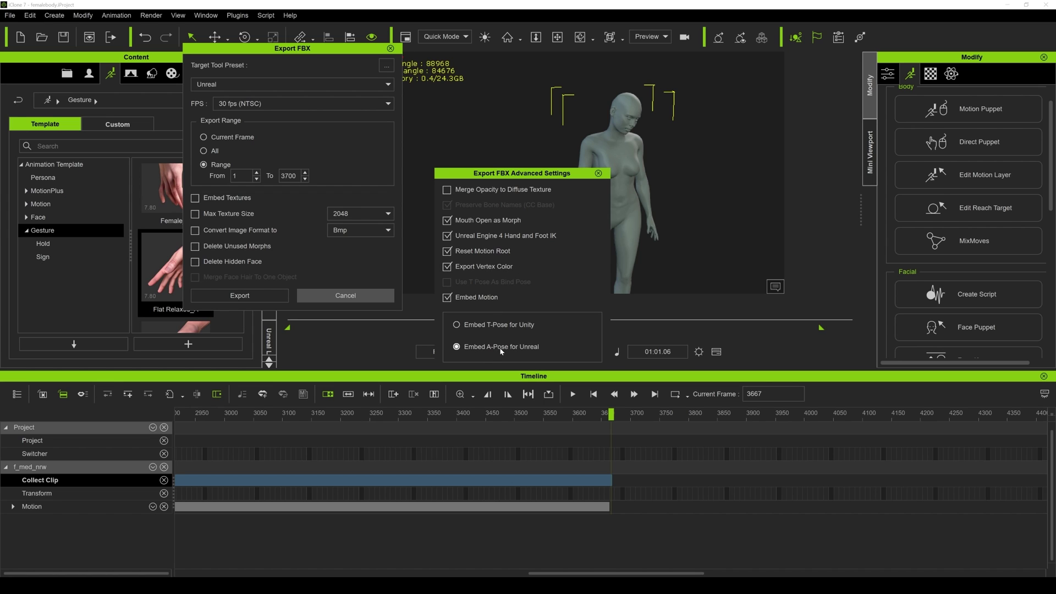
Export the FBX as 'elizabeth' into a new femaleiclone folder.
{"action": "left_click", "coordinate": [599, 173]}
{"action": "left_click", "coordinate": [239, 295]}
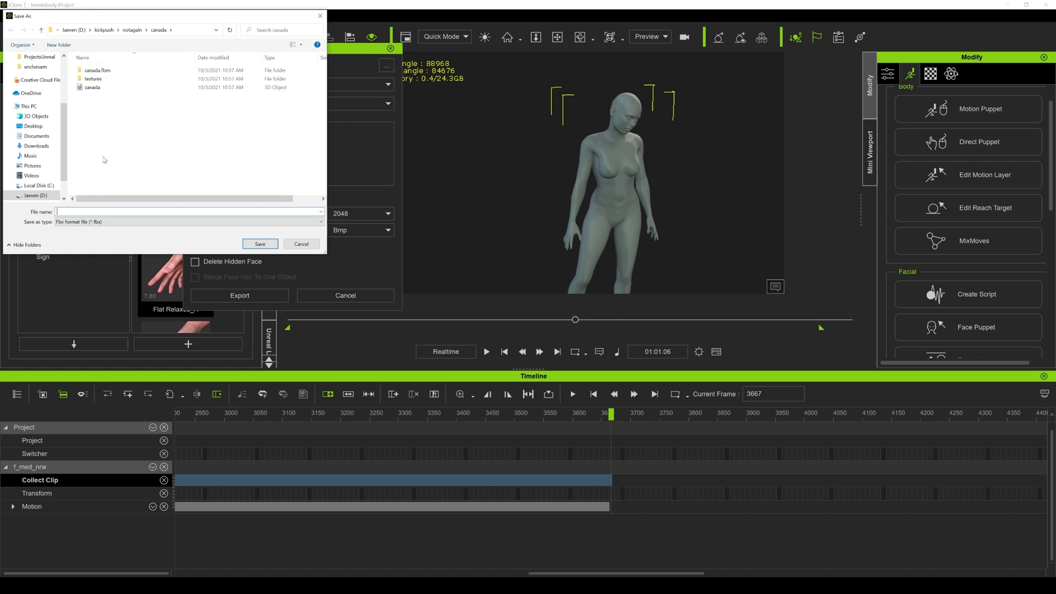
{"action": "left_click", "coordinate": [35, 67]}
{"action": "key", "text": "ctrl+shift+n"}
{"action": "type", "text": "female"}
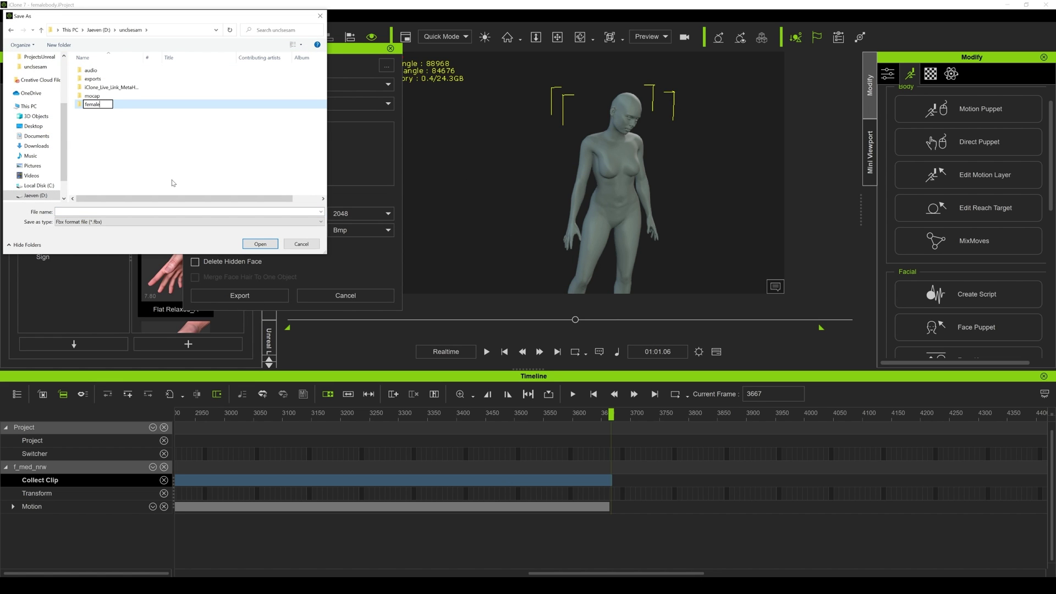
{"action": "type", "text": "iclone"}
{"action": "key", "text": "Return"}
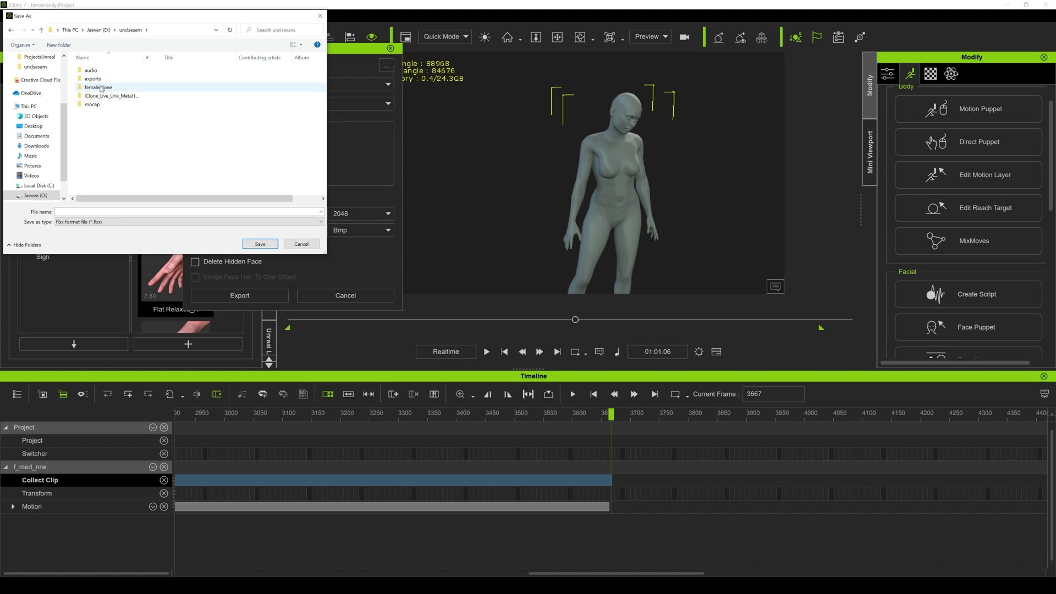
{"action": "key", "text": "Return"}
{"action": "left_click", "coordinate": [77, 212]}
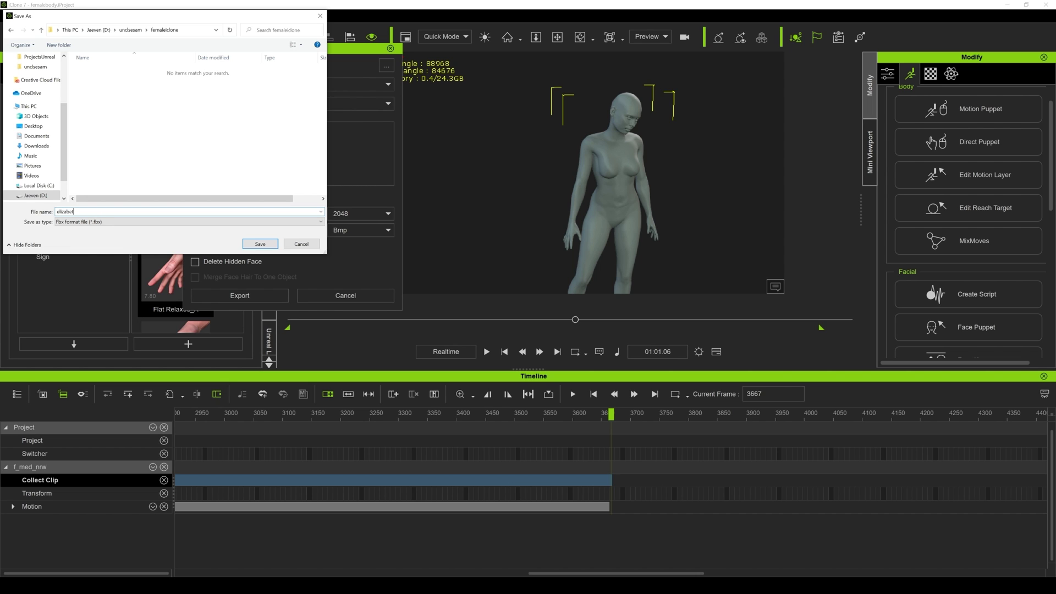
{"action": "type", "text": "elizabeth"}
{"action": "left_click", "coordinate": [260, 243]}
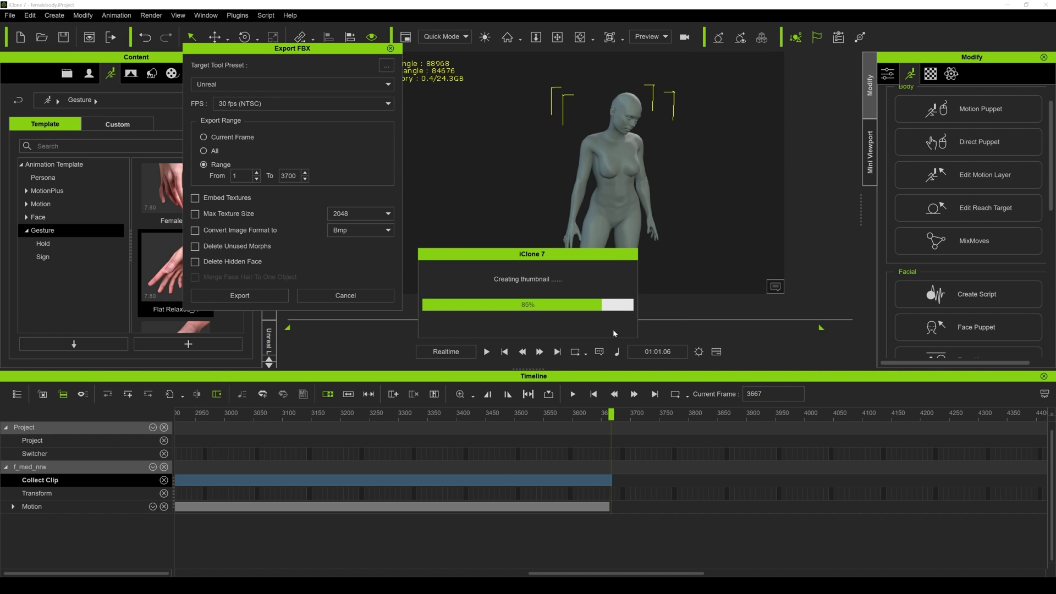
Open the Auto Setup for Unreal webpage from the Character Creator & iClone Auto Setup plugin.
{"action": "left_click", "coordinate": [242, 17]}
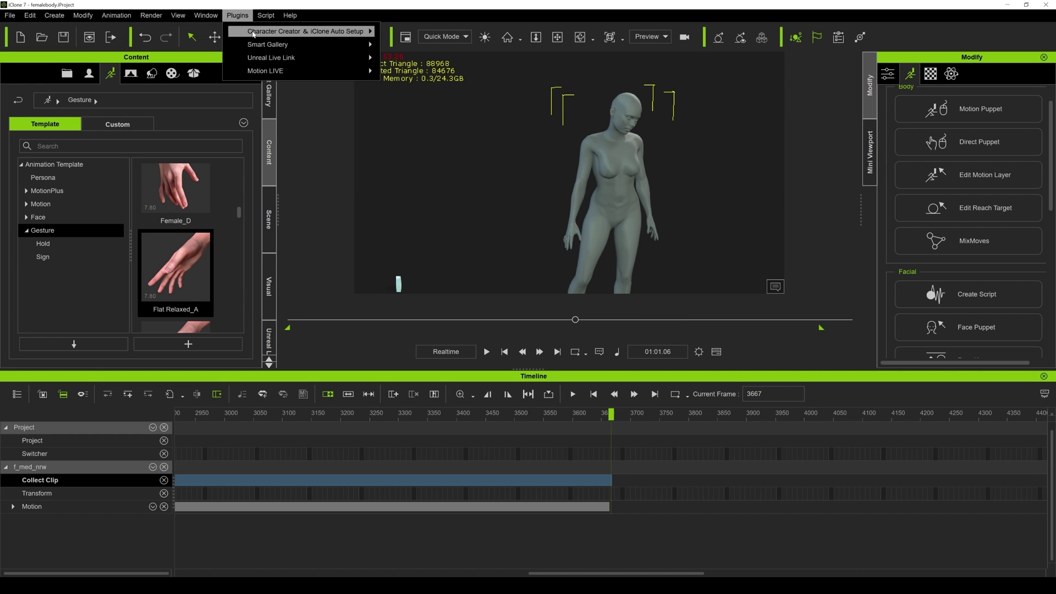
{"action": "mouse_move", "coordinate": [352, 31]}
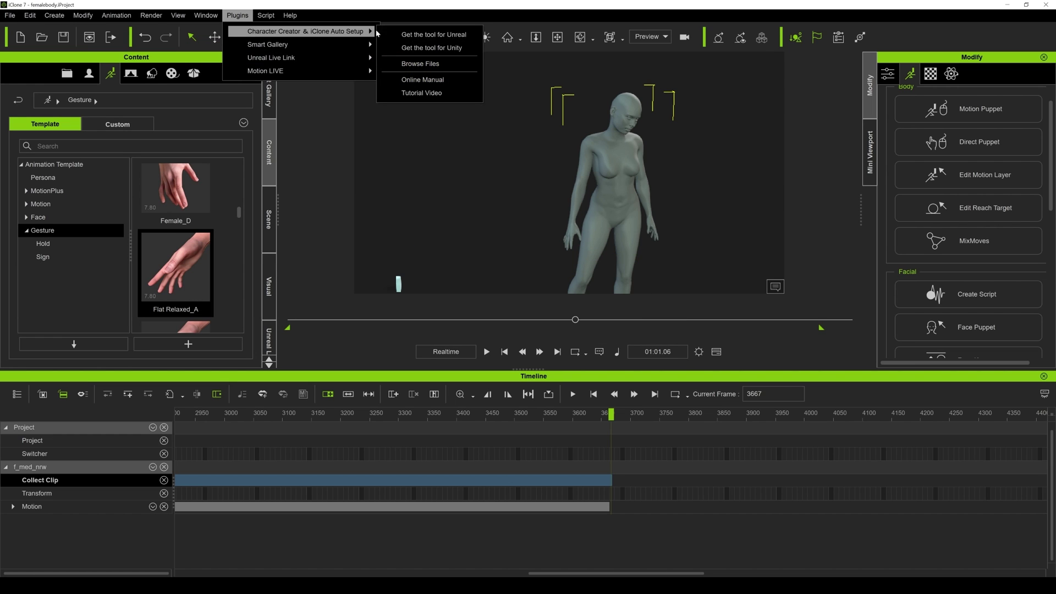
{"action": "left_click", "coordinate": [414, 35]}
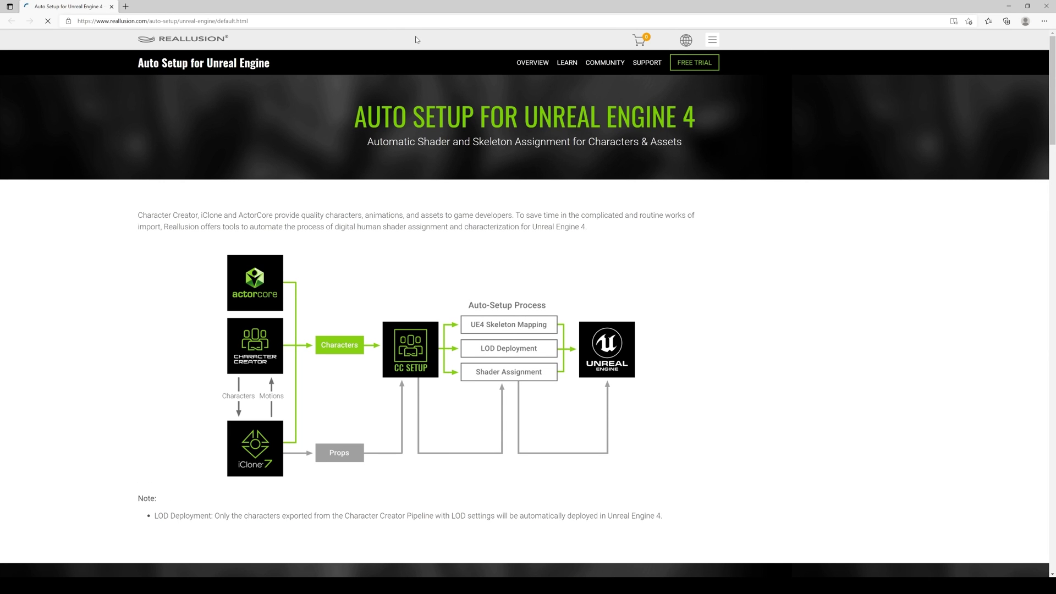
Download Auto Setup version 1.22 from the page's DOWNLOAD section.
{"action": "scroll", "coordinate": [232, 283], "scroll_direction": "down", "scroll_amount": 9}
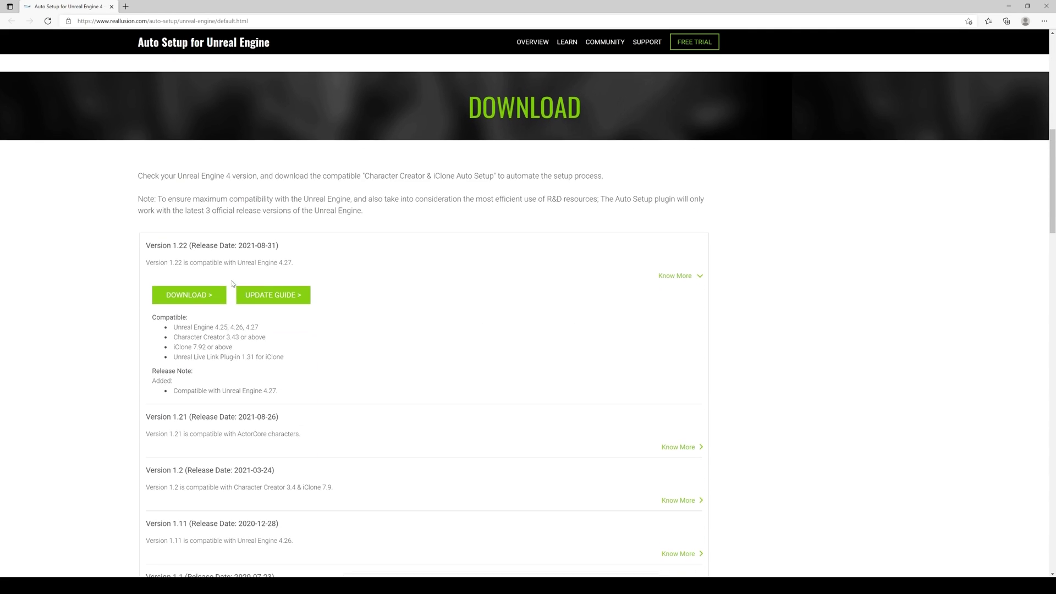
{"action": "left_click", "coordinate": [190, 298]}
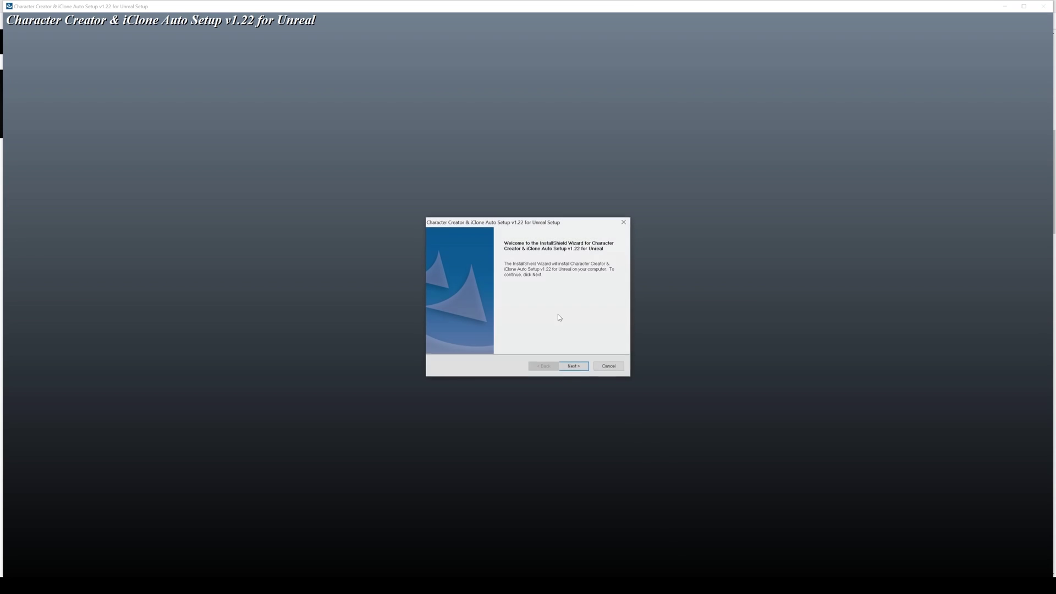
Accept the licence and install Auto Setup 1.22 into the default Shared Plugins destination folder.
{"action": "left_click", "coordinate": [577, 368]}
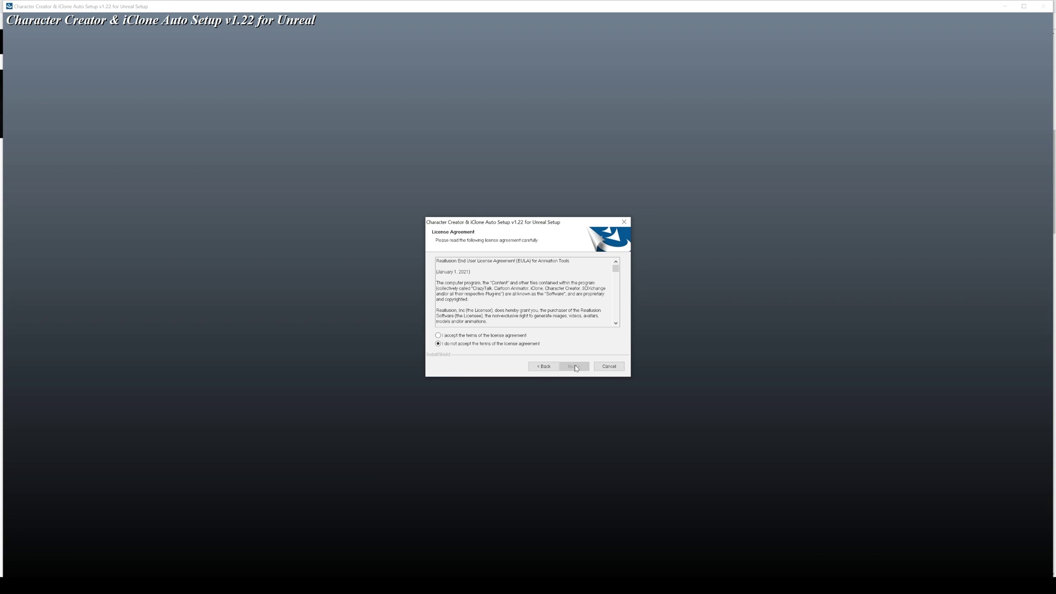
{"action": "left_click", "coordinate": [511, 336]}
{"action": "left_click", "coordinate": [583, 368]}
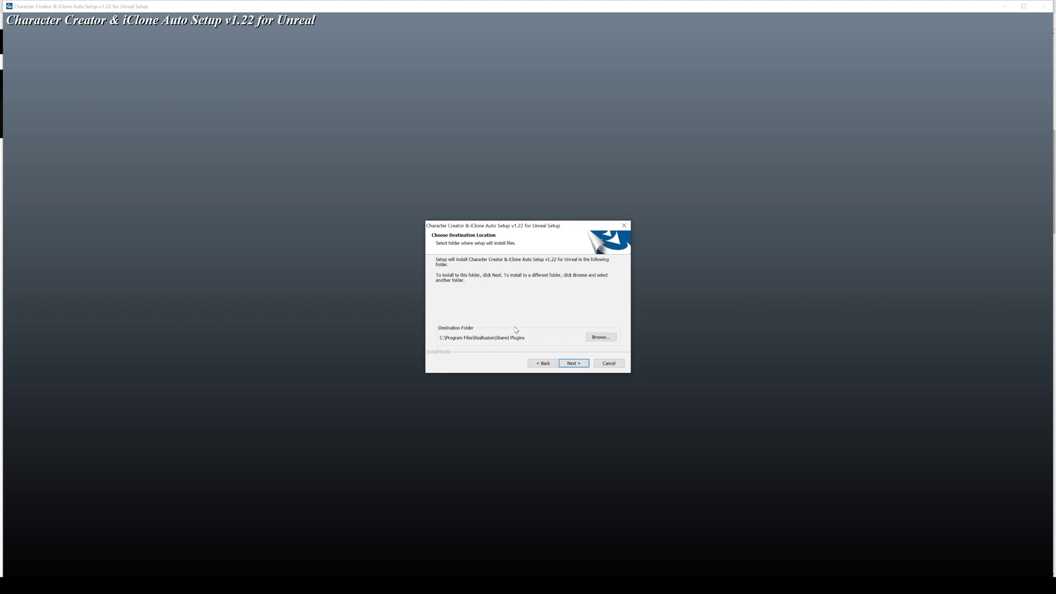
{"action": "left_click", "coordinate": [567, 362]}
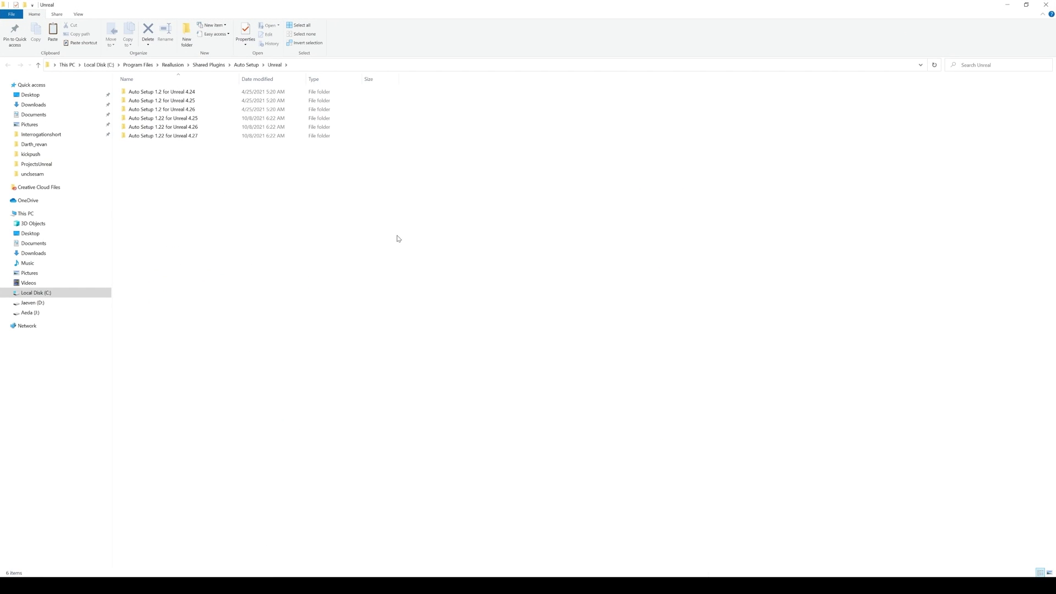
Copy the Content, Plugins and readme files from Auto Setup 1.22 for Unreal 4.27.
{"action": "double_click", "coordinate": [172, 136]}
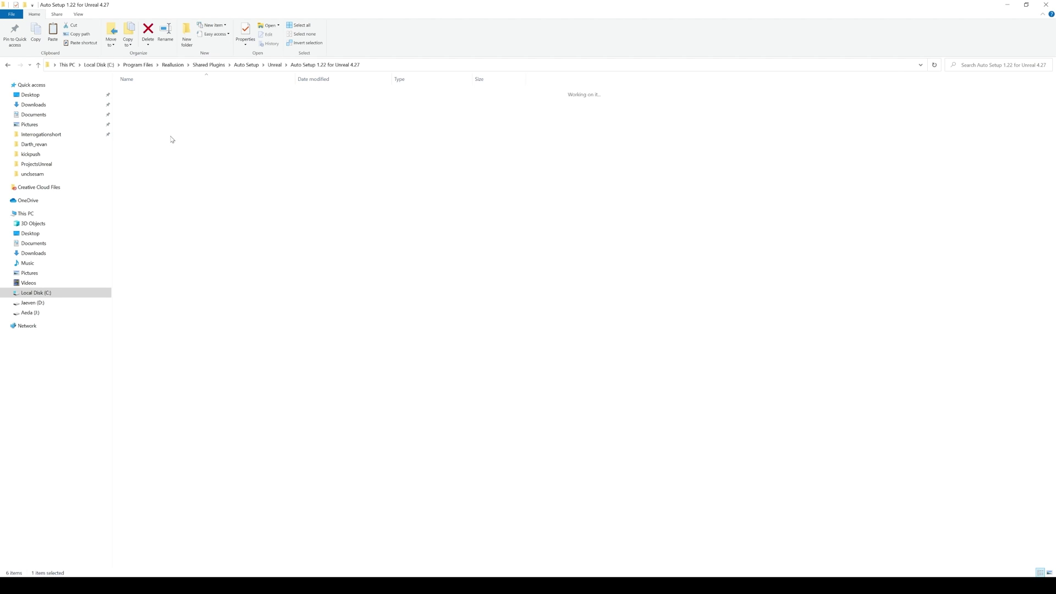
{"action": "left_click_drag", "start_coordinate": [195, 135], "coordinate": [130, 91]}
{"action": "right_click", "coordinate": [131, 91]}
{"action": "left_click", "coordinate": [163, 237]}
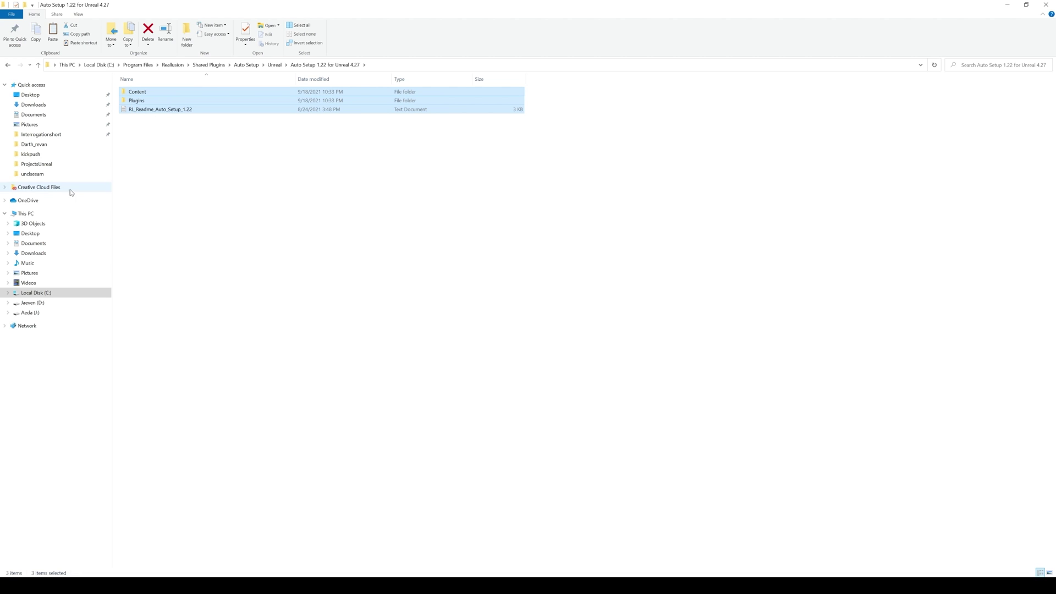
Paste them into Aeda (J:) > Reallusion Series > Alley and launch Alley.uproject.
{"action": "left_click", "coordinate": [36, 315]}
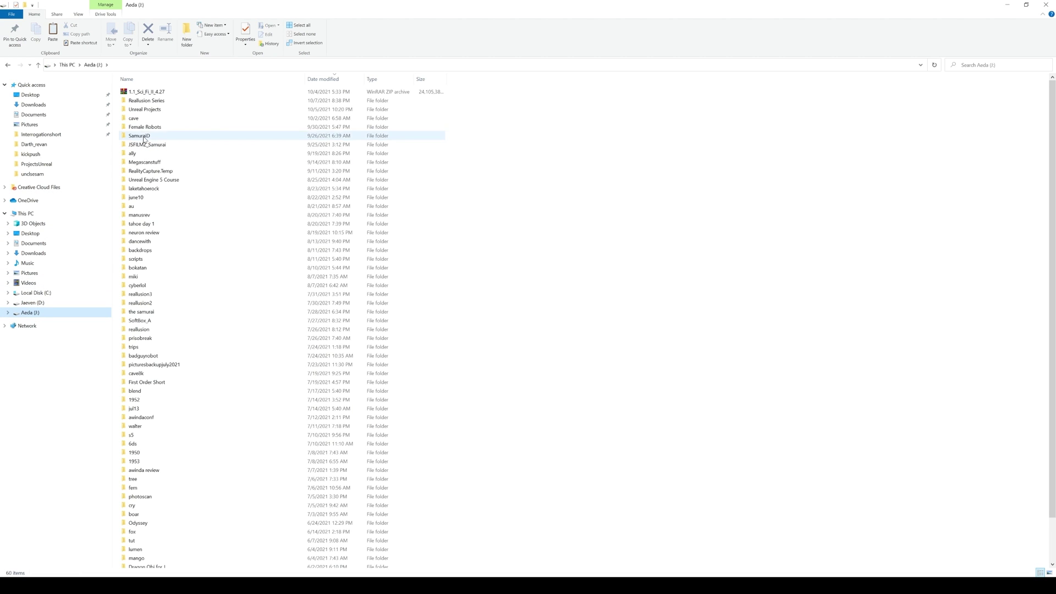
{"action": "double_click", "coordinate": [147, 102]}
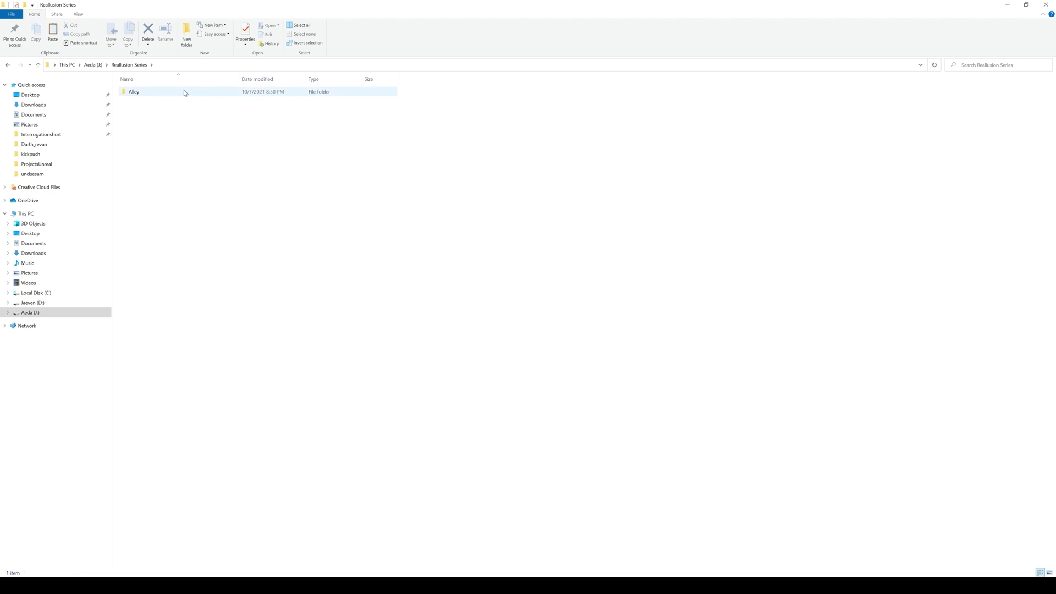
{"action": "double_click", "coordinate": [143, 94]}
{"action": "right_click", "coordinate": [210, 213]}
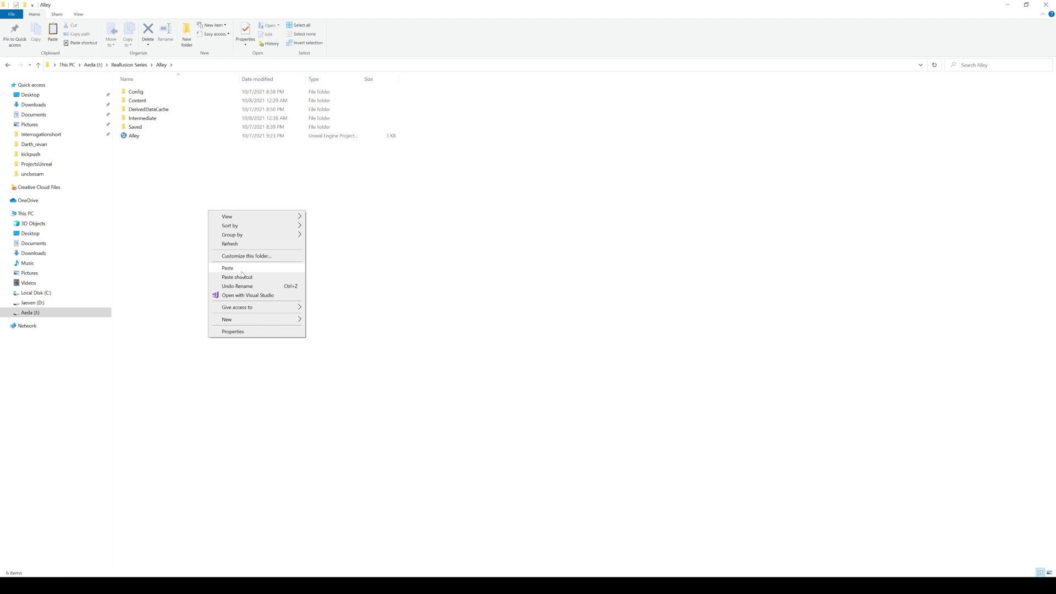
{"action": "left_click", "coordinate": [239, 272]}
{"action": "double_click", "coordinate": [134, 144]}
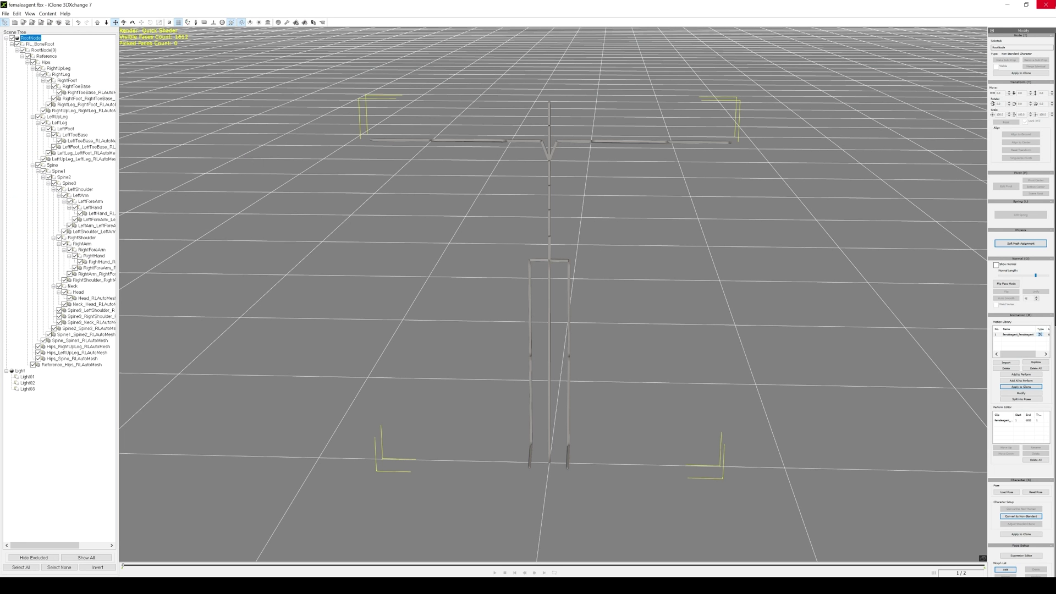
Dismiss the Message Log and frame the female character on the checkered floor in an enlarged viewport.
{"action": "left_click", "coordinate": [1045, 8]}
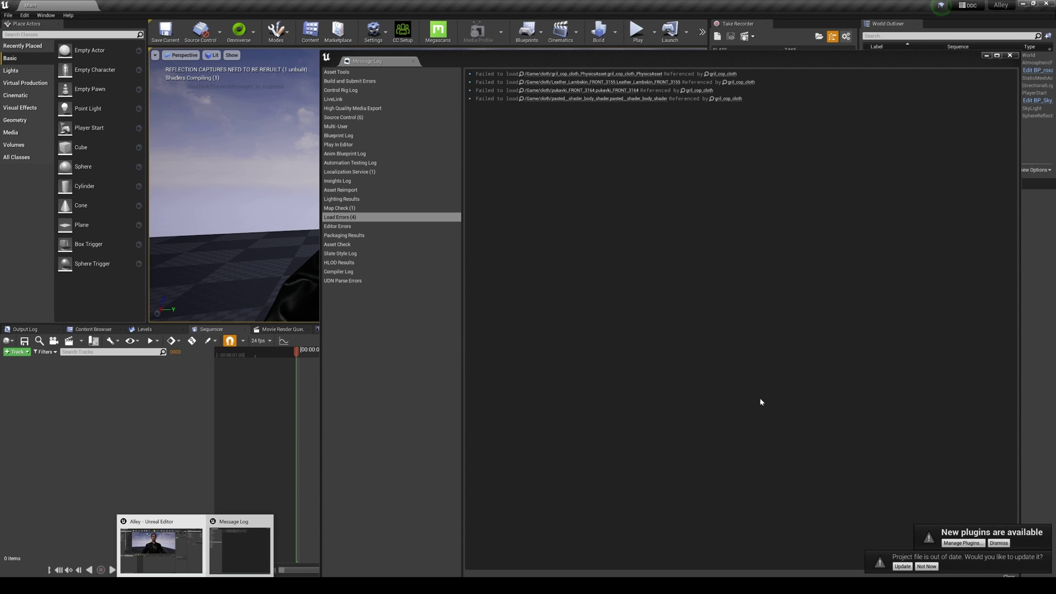
{"action": "left_click", "coordinate": [1011, 56]}
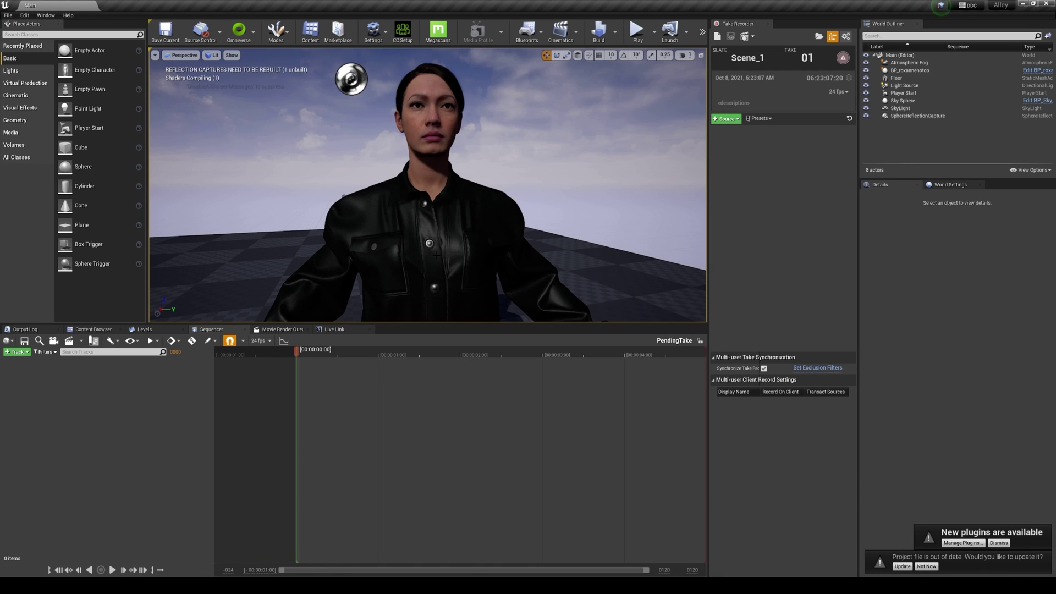
{"action": "right_click_drag", "start_coordinate": [437, 255], "coordinate": [395, 193]}
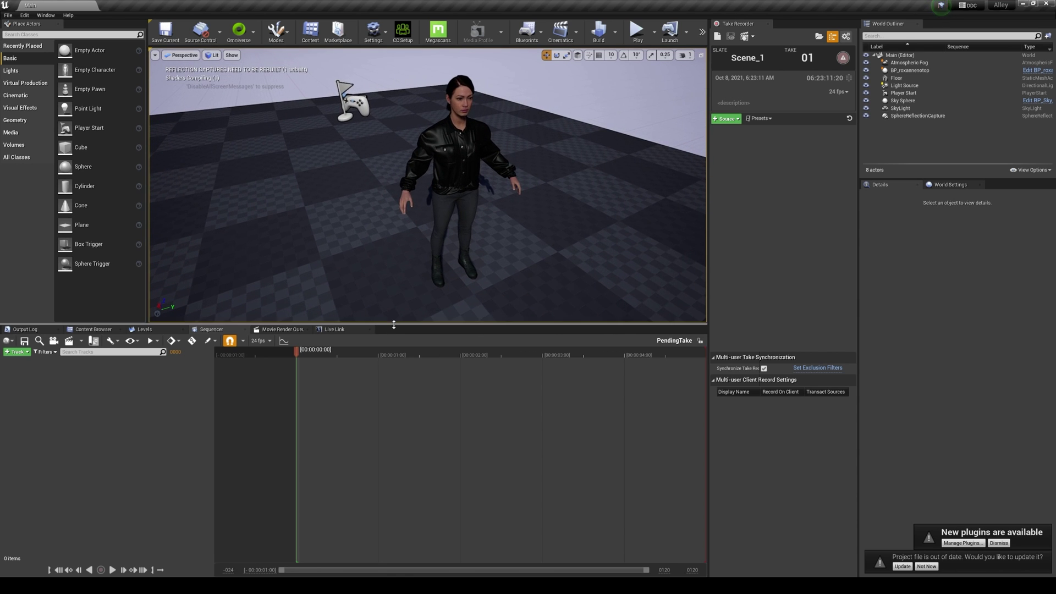
{"action": "left_click_drag", "start_coordinate": [394, 325], "coordinate": [394, 372]}
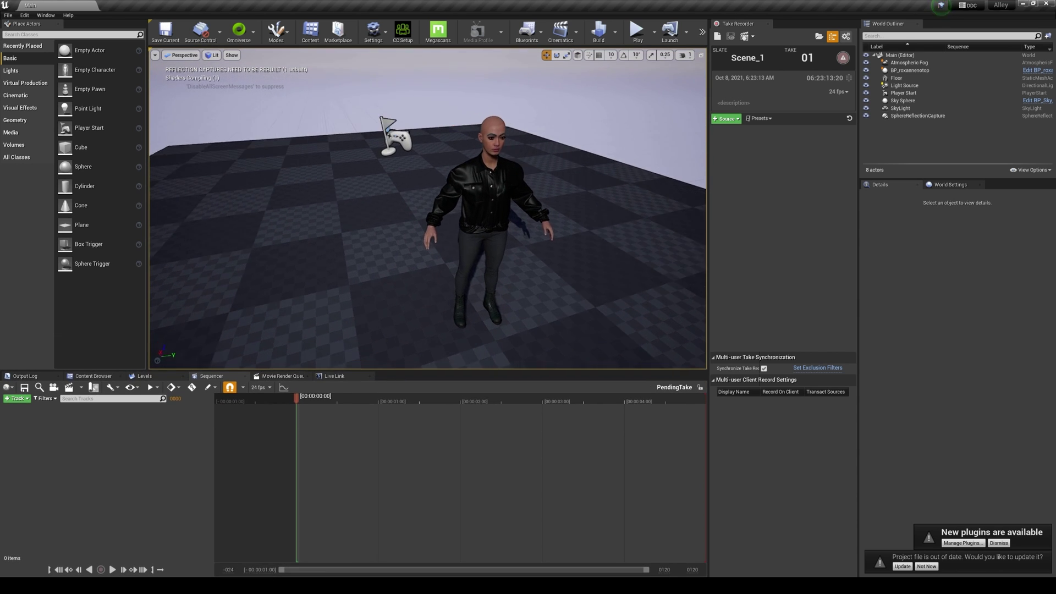
{"action": "right_click_drag", "start_coordinate": [468, 132], "coordinate": [480, 130]}
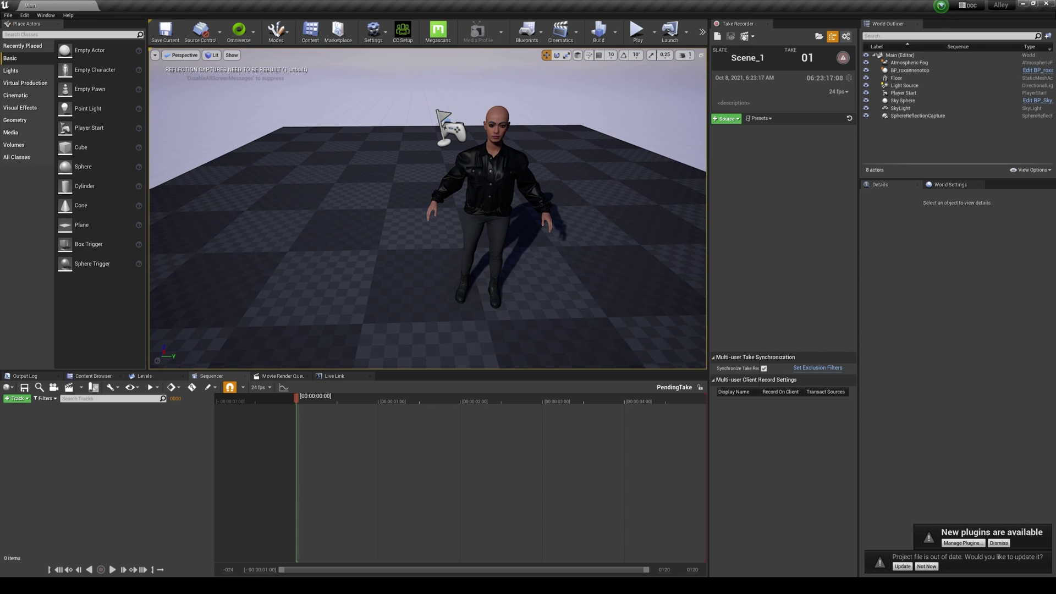
{"action": "left_click", "coordinate": [448, 128]}
{"action": "right_click_drag", "start_coordinate": [448, 127], "coordinate": [460, 116]}
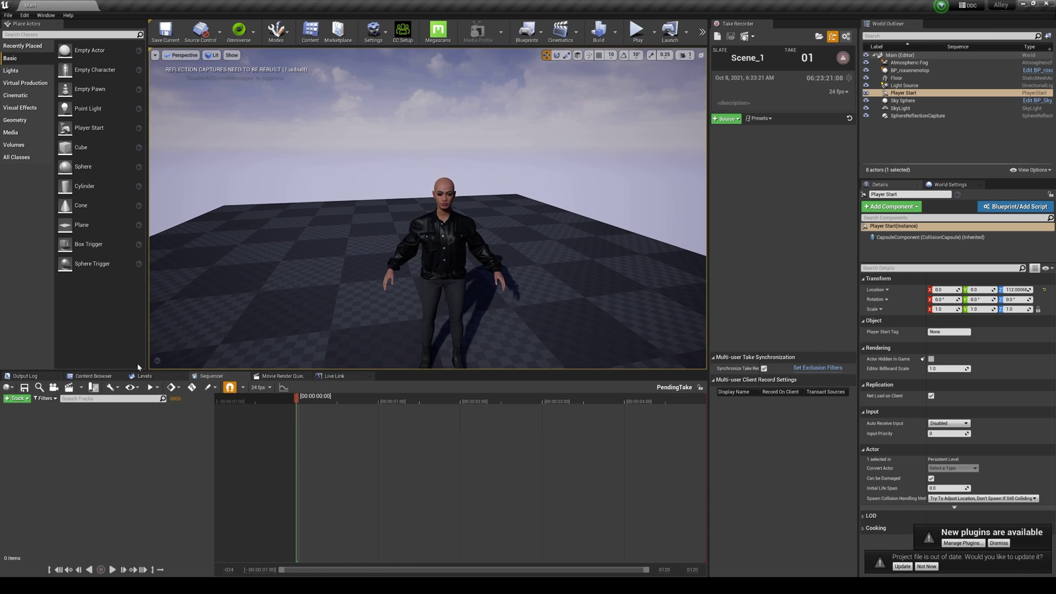
Create and open a new 'eliza' folder in the Content Browser.
{"action": "left_click", "coordinate": [89, 376]}
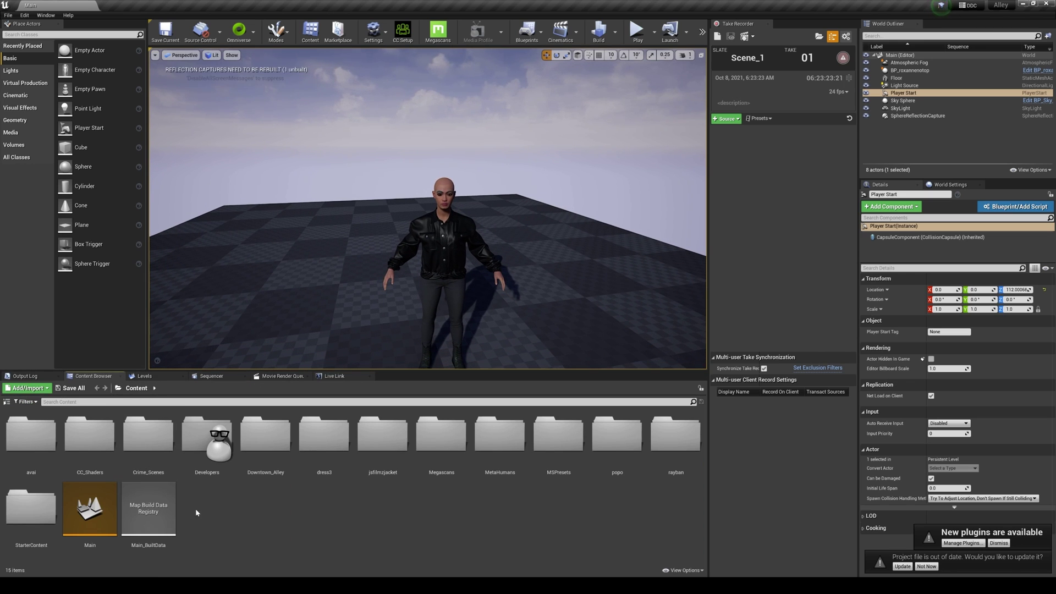
{"action": "right_click", "coordinate": [234, 501]}
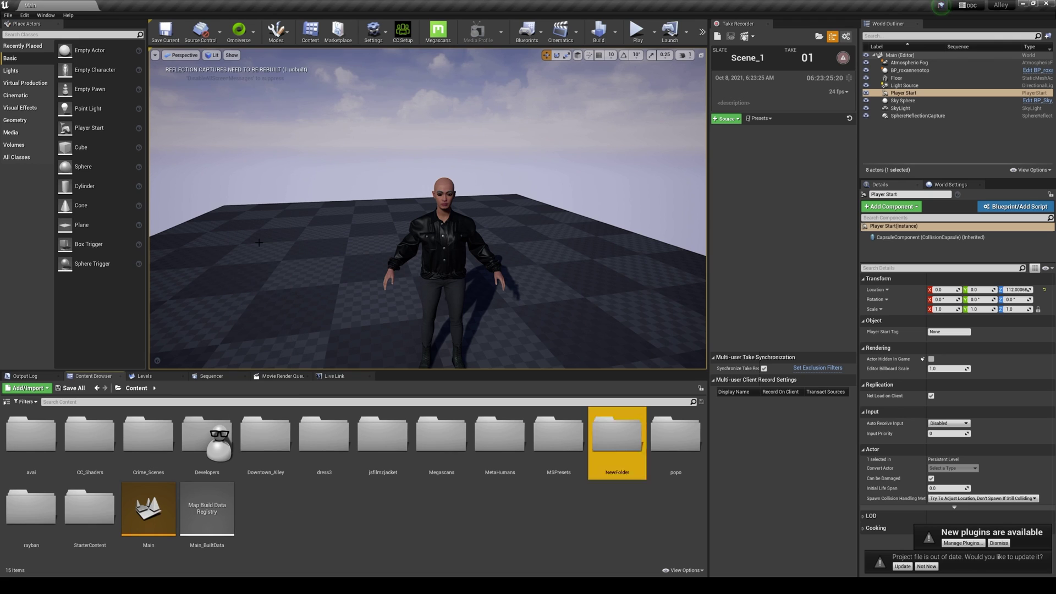
{"action": "left_click", "coordinate": [257, 254]}
{"action": "type", "text": "eliza"}
{"action": "key", "text": "Return"}
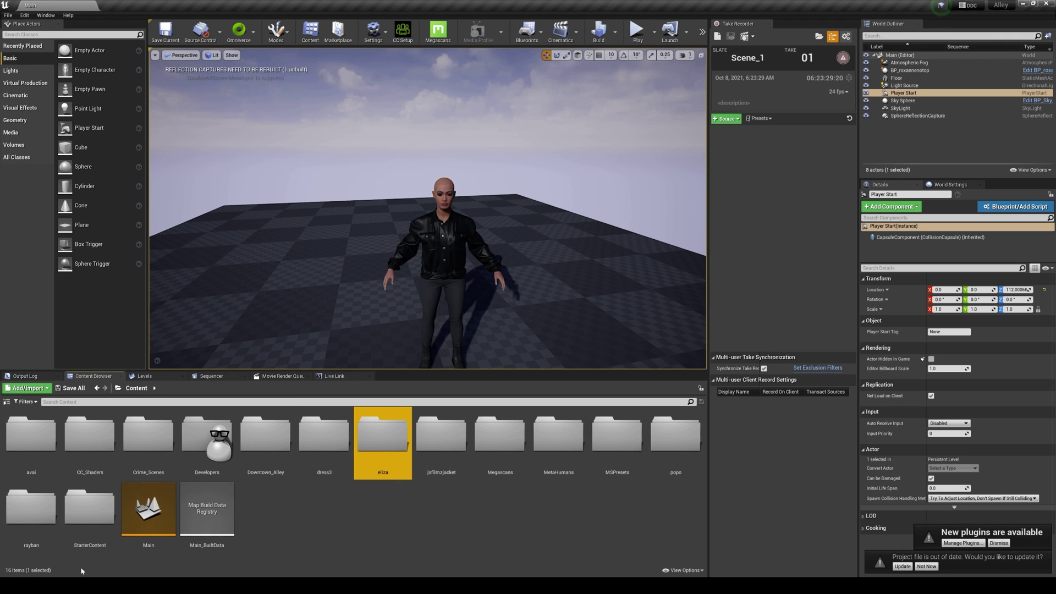
{"action": "double_click", "coordinate": [402, 477]}
Drag elizabeth.fbx from the femaleiclone folder into the eliza folder.
{"action": "left_click", "coordinate": [134, 586]}
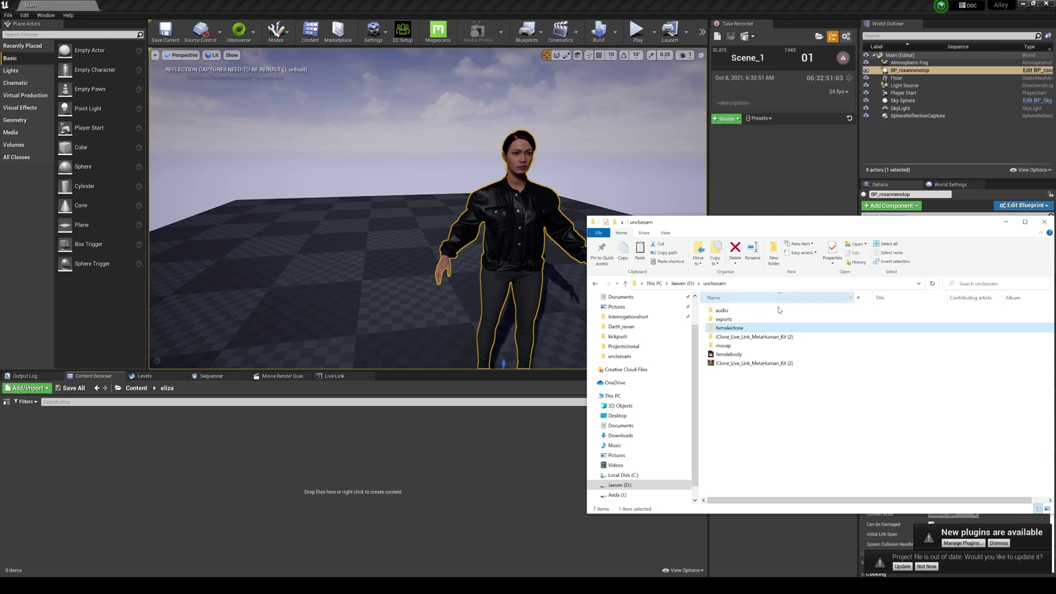
{"action": "double_click", "coordinate": [729, 328]}
{"action": "left_click_drag", "start_coordinate": [725, 328], "coordinate": [321, 465]}
{"action": "left_click", "coordinate": [1005, 223]}
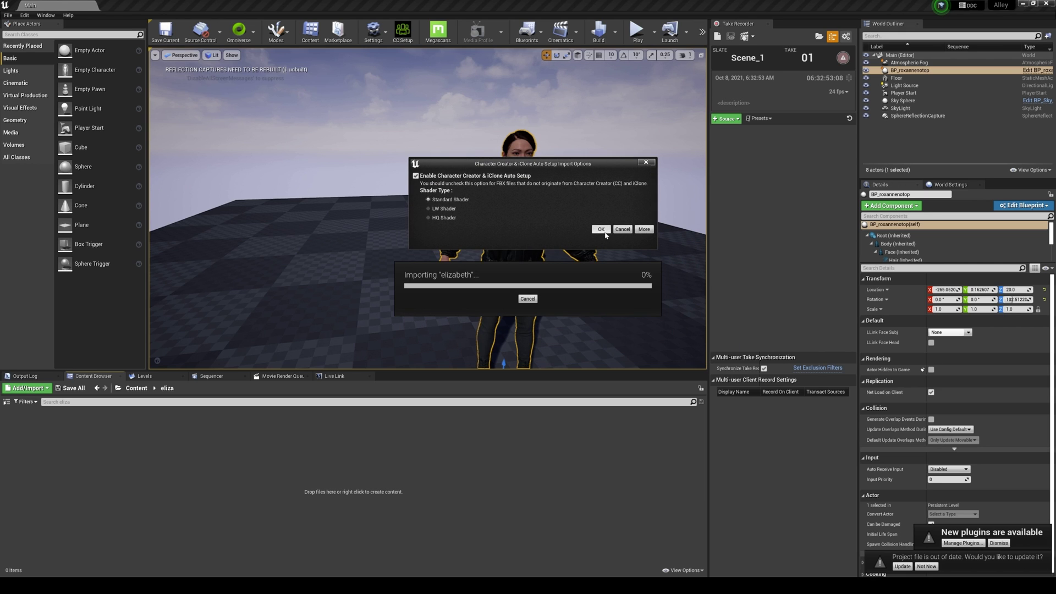
Accept the Auto Setup standard shader and uncheck Use T0 As Ref Pose.
{"action": "left_click", "coordinate": [602, 229]}
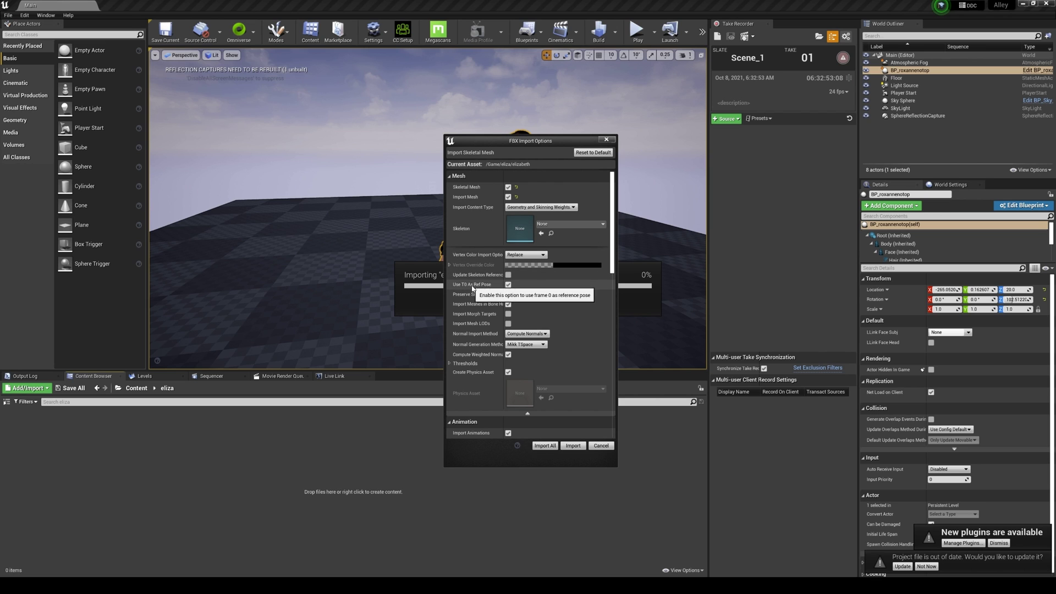
{"action": "left_click", "coordinate": [529, 413]}
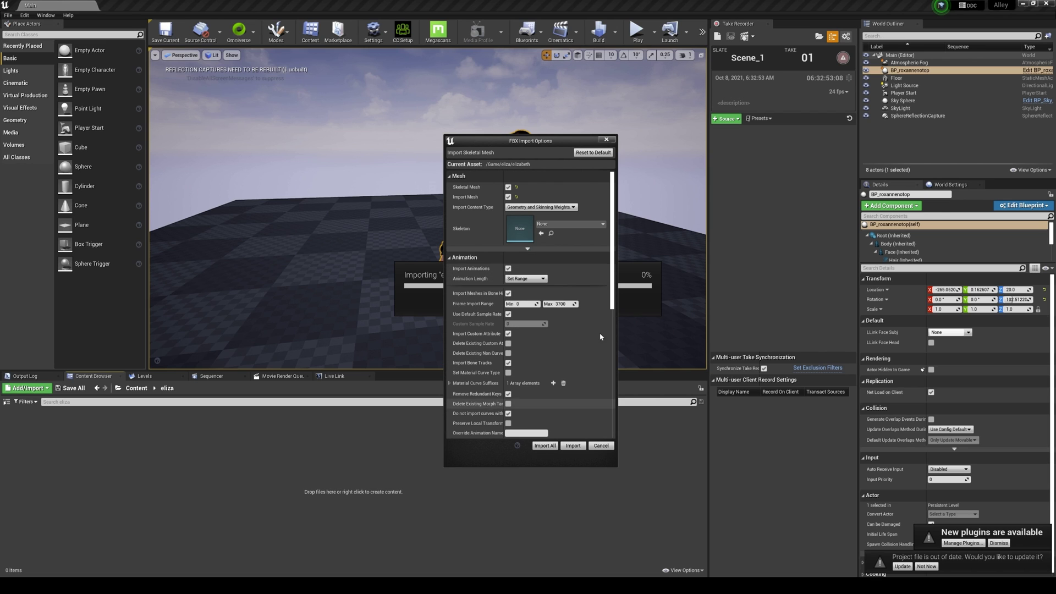
{"action": "left_click", "coordinate": [528, 249]}
{"action": "left_click", "coordinate": [508, 285]}
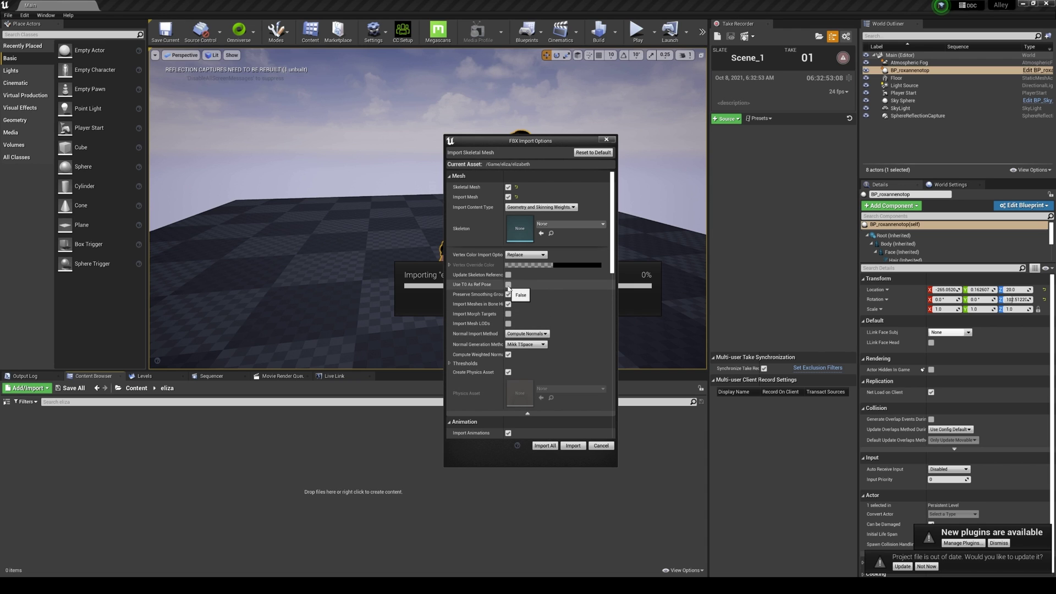
{"action": "left_click_drag", "start_coordinate": [612, 273], "coordinate": [613, 309]}
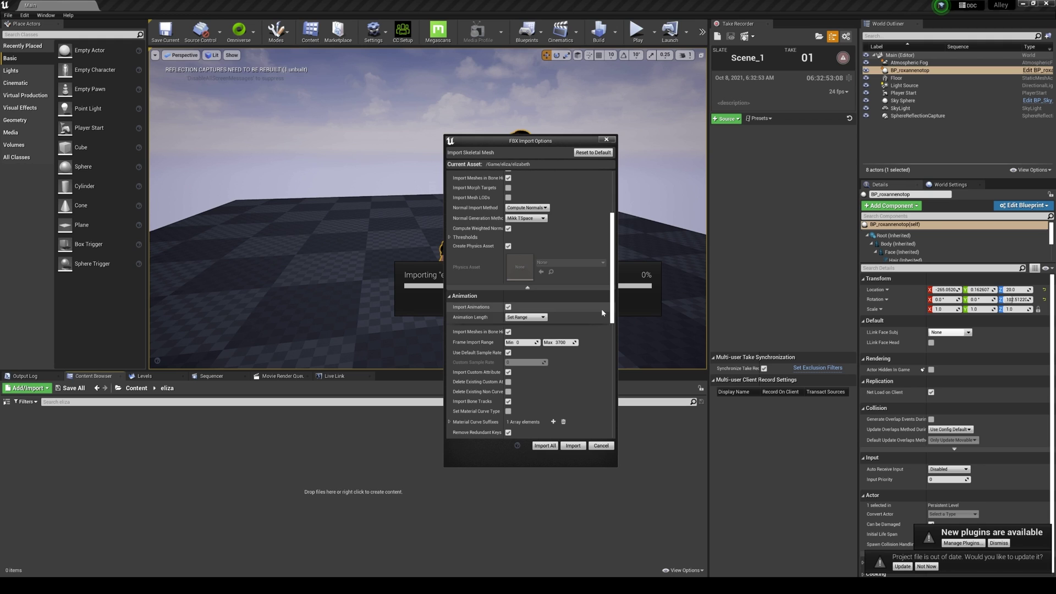
Set Animation Length to Set Range 0 to 3700 and run the import.
{"action": "left_click", "coordinate": [527, 318]}
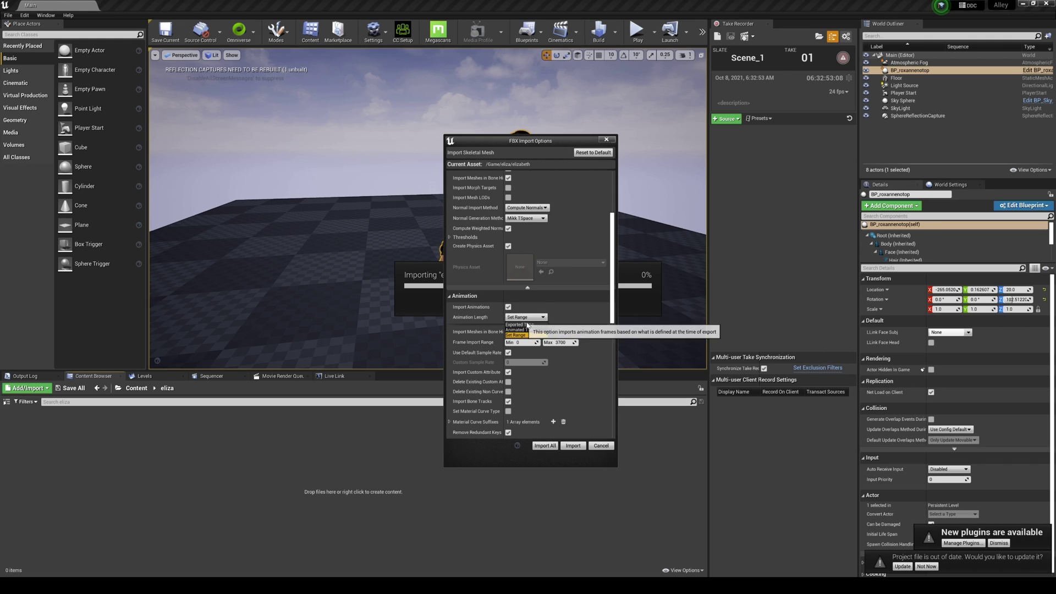
{"action": "left_click", "coordinate": [527, 325]}
{"action": "left_click", "coordinate": [527, 317]}
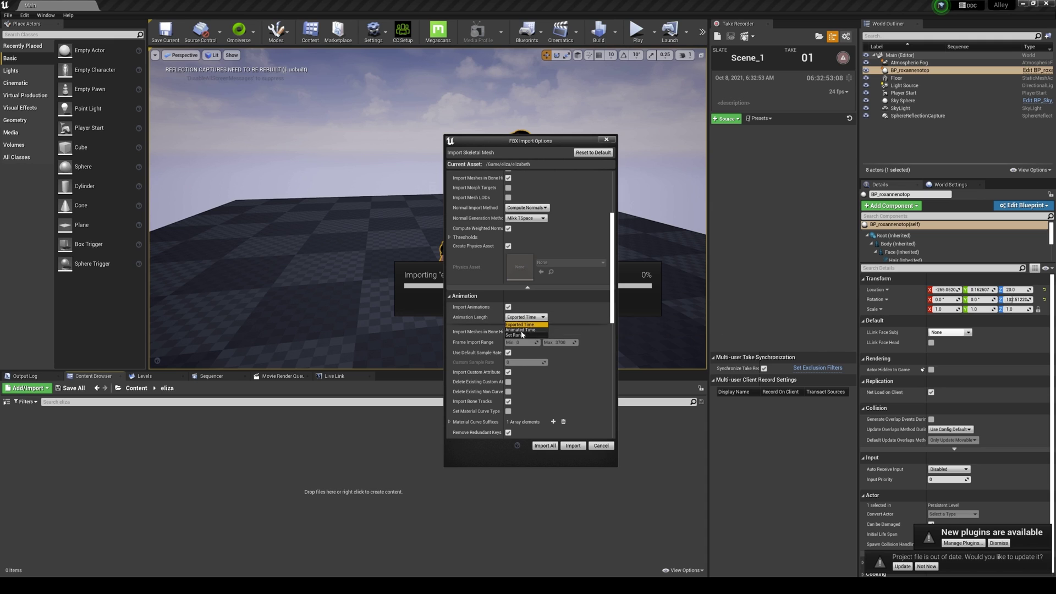
{"action": "left_click", "coordinate": [528, 339]}
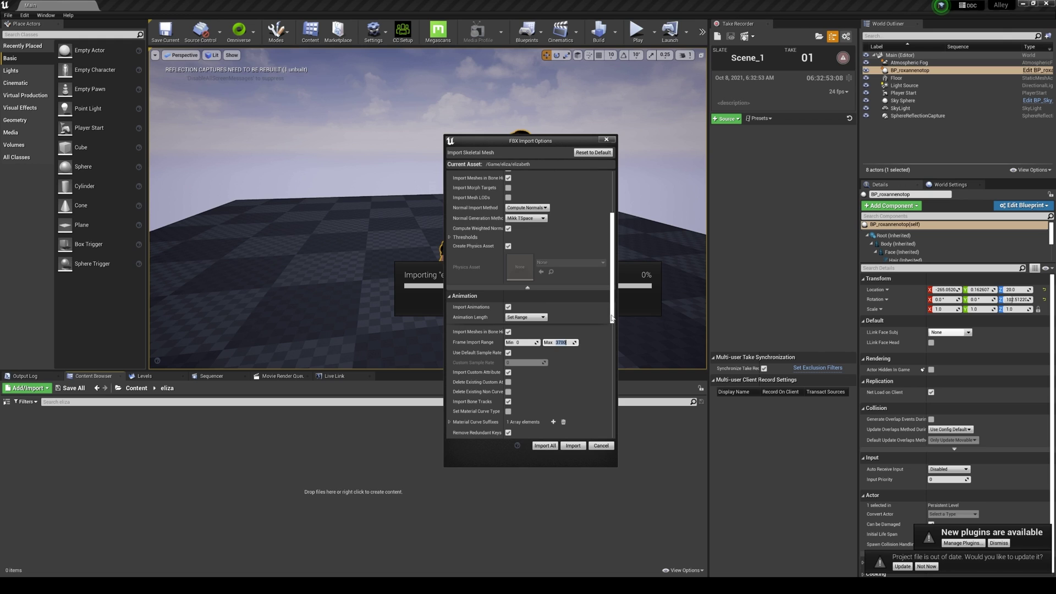
{"action": "left_click_drag", "start_coordinate": [612, 318], "coordinate": [614, 359]}
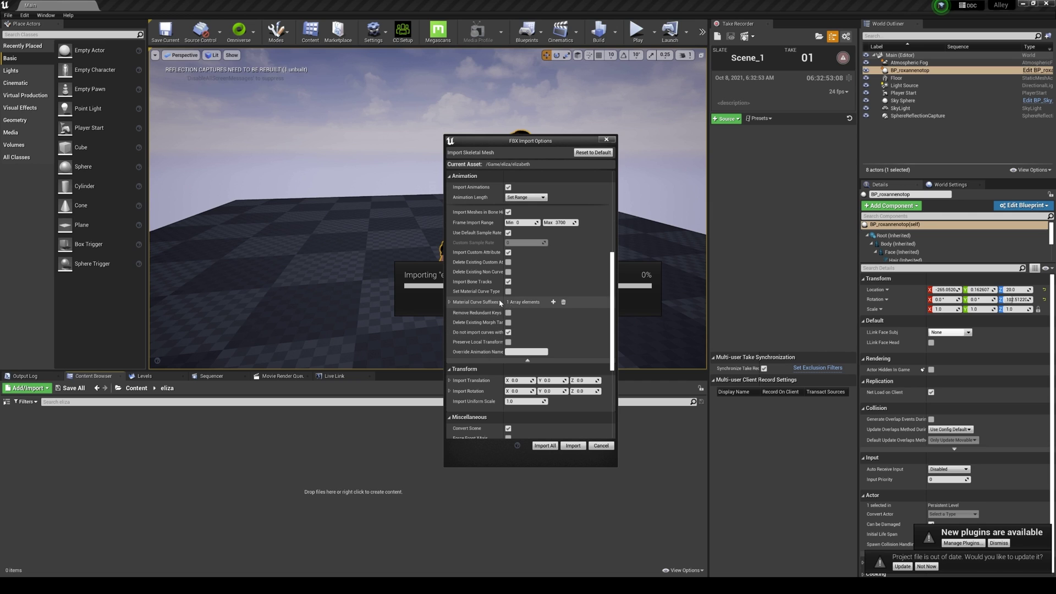
{"action": "scroll", "coordinate": [508, 337], "scroll_direction": "up", "scroll_amount": 5}
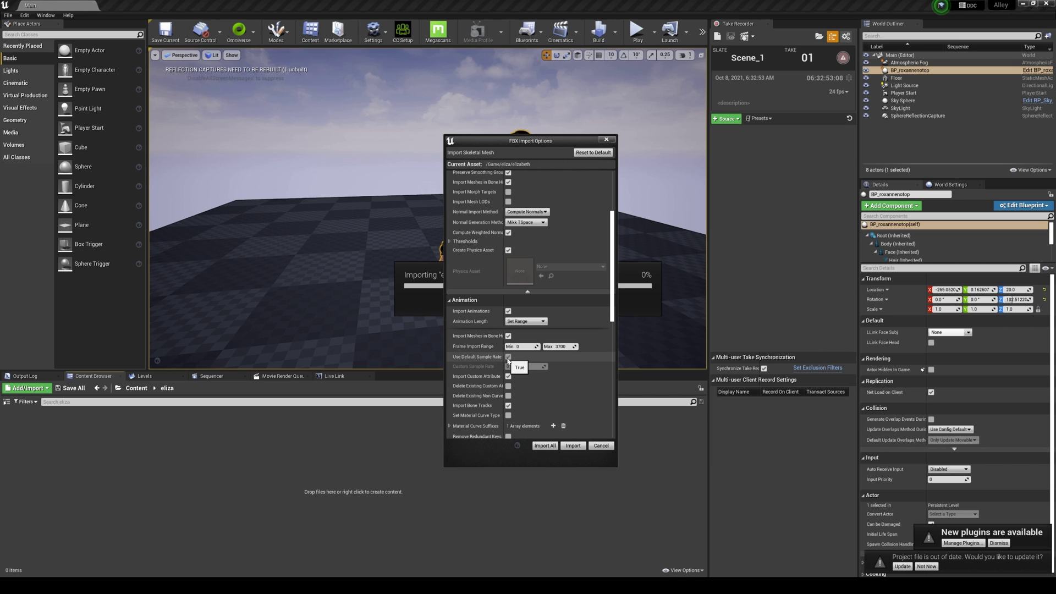
{"action": "scroll", "coordinate": [615, 306], "scroll_direction": "down", "scroll_amount": 2}
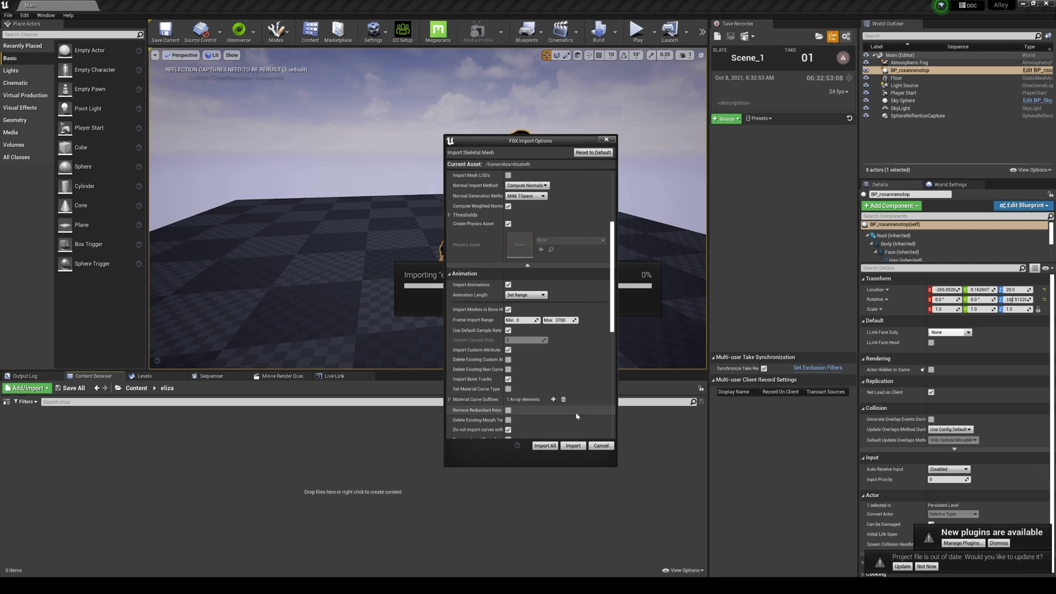
{"action": "left_click", "coordinate": [572, 446]}
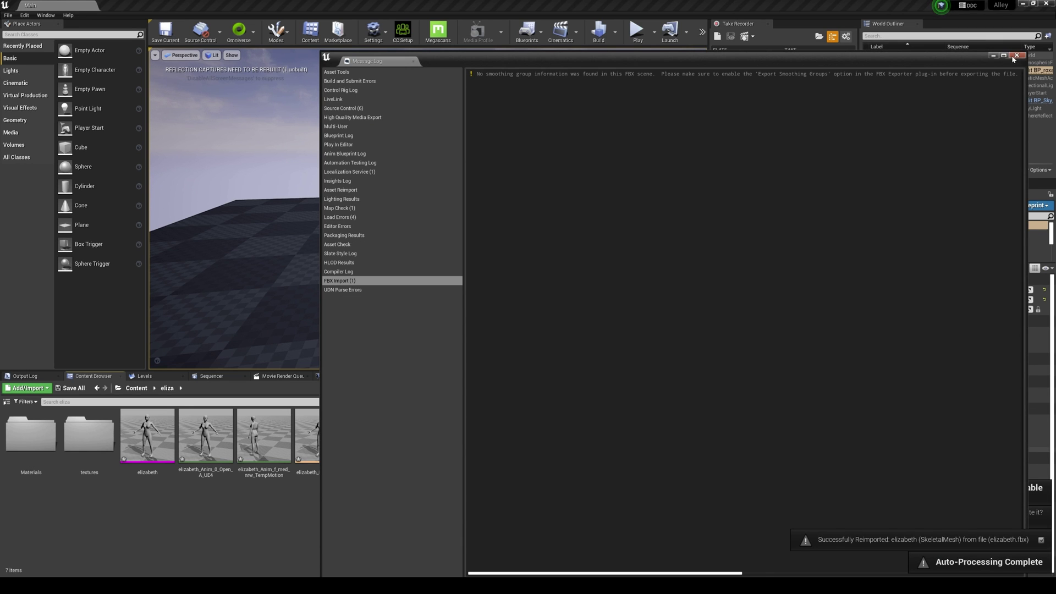
Close the message log and preview the imported elizabeth motion animation from a three-quarter front view.
{"action": "left_click", "coordinate": [1016, 56]}
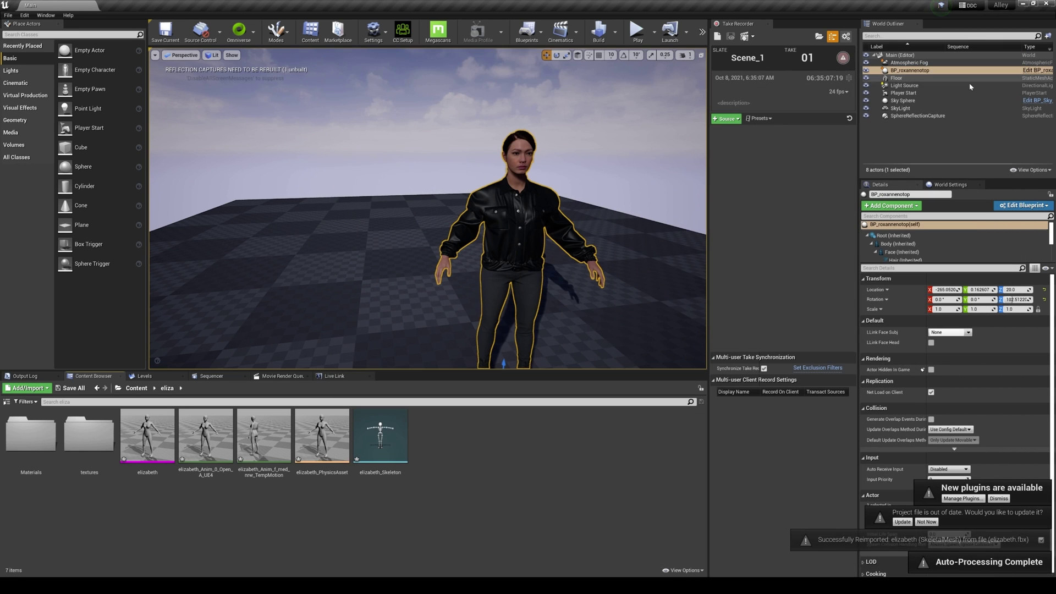
{"action": "left_click", "coordinate": [6, 15]}
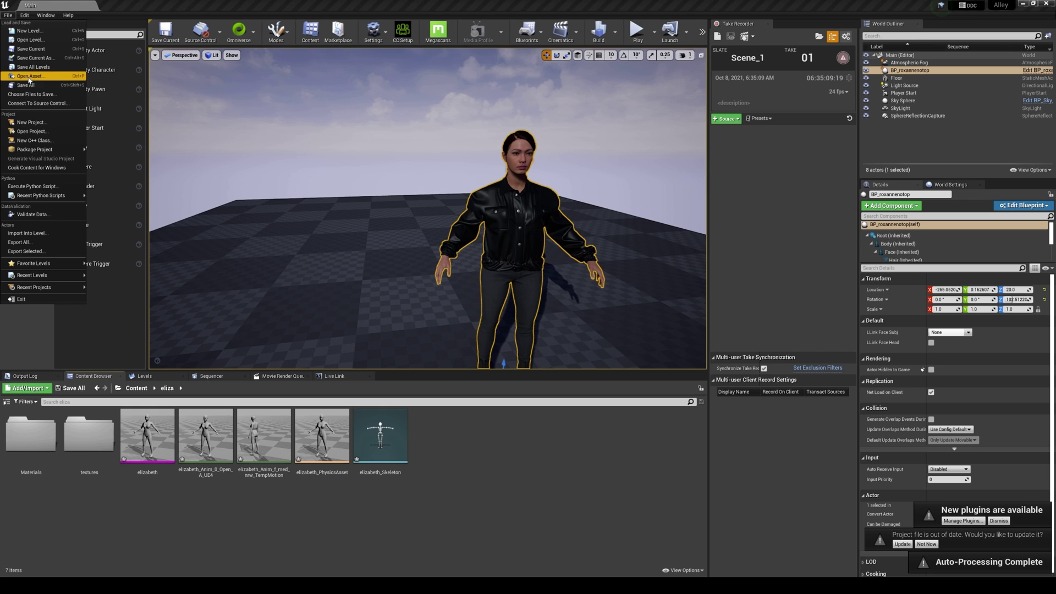
{"action": "key", "text": "Escape"}
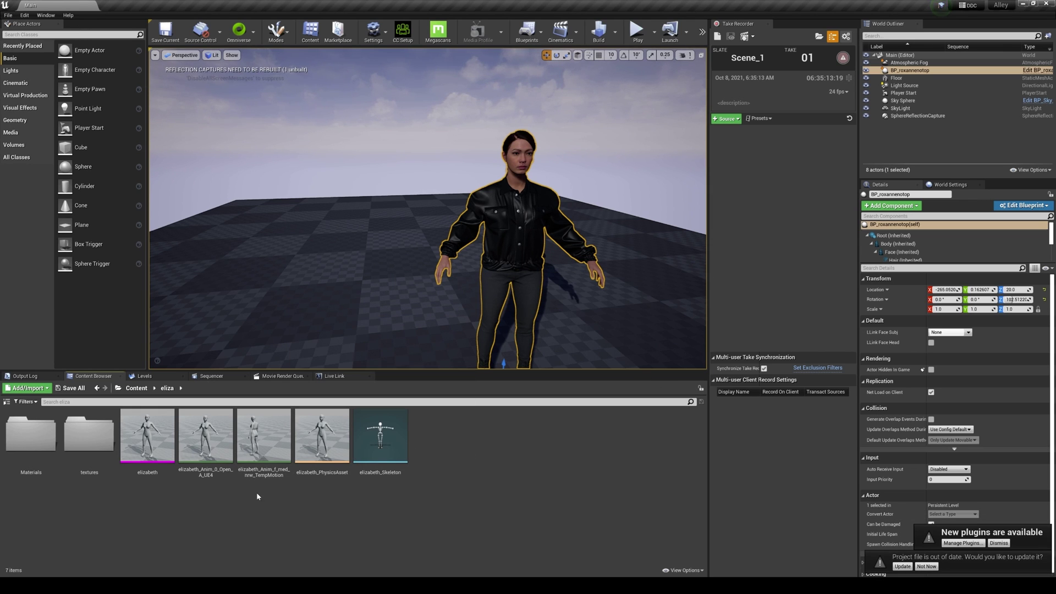
{"action": "double_click", "coordinate": [263, 441]}
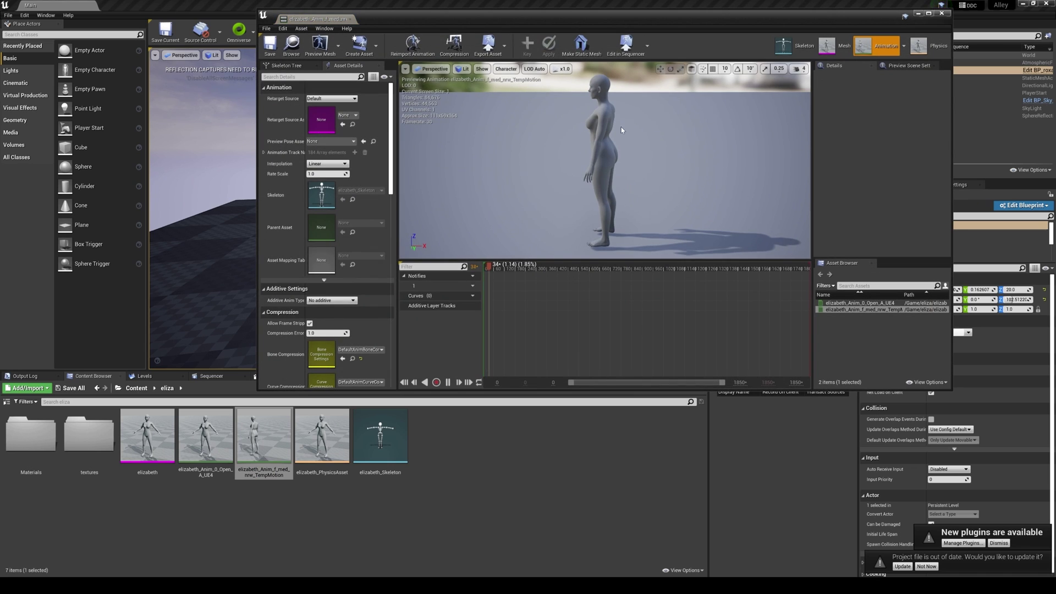
{"action": "left_click_drag", "start_coordinate": [622, 129], "coordinate": [671, 132]}
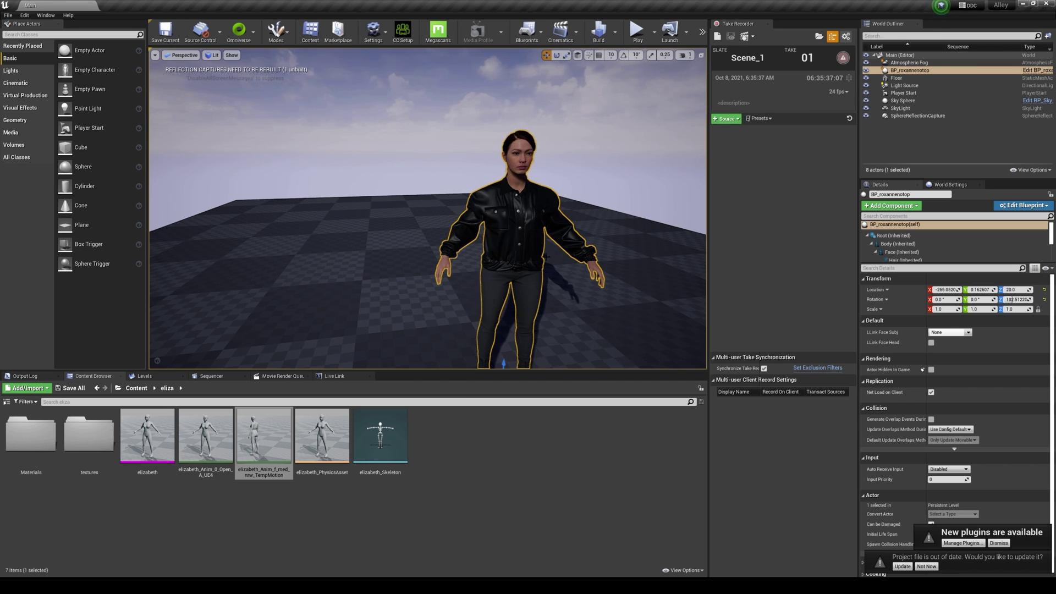
{"action": "scroll", "coordinate": [548, 257], "scroll_direction": "down", "scroll_amount": 3}
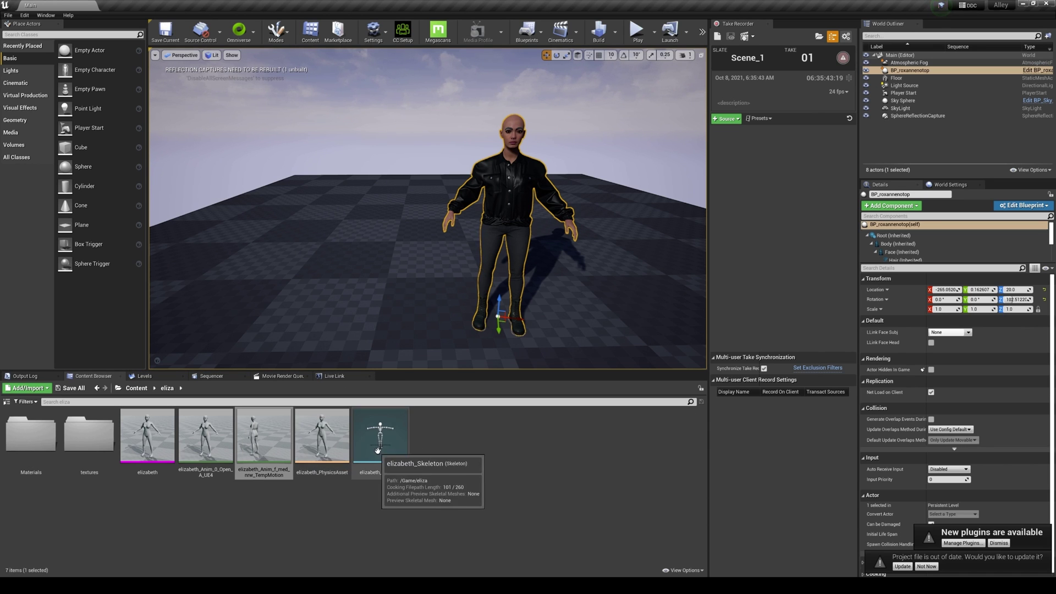
Assign the Humanoid rig to the elizabeth skeleton from TempMotion's Skeleton mode.
{"action": "double_click", "coordinate": [269, 438]}
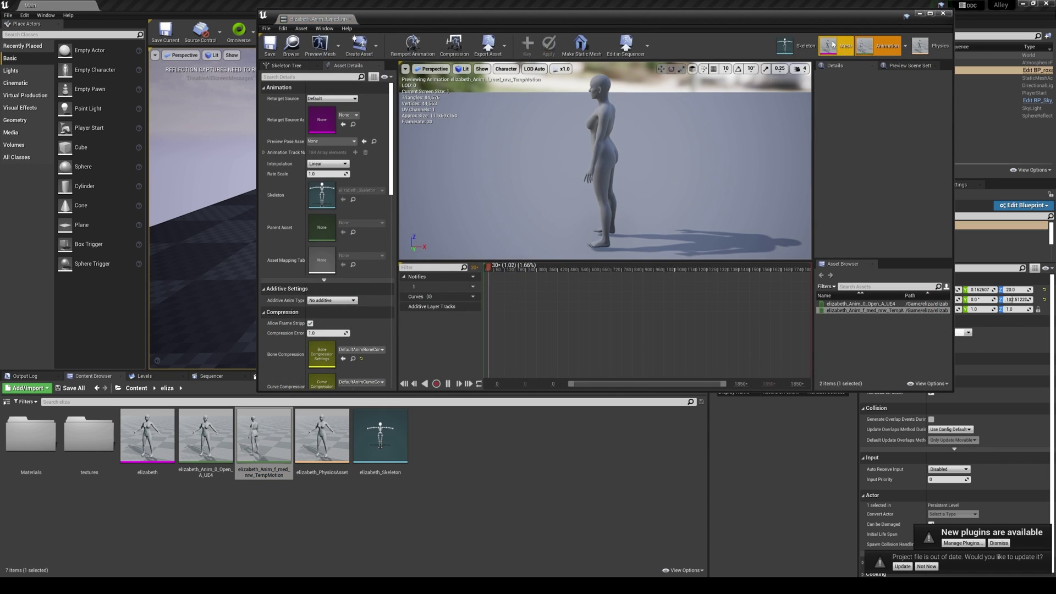
{"action": "left_click", "coordinate": [781, 47]}
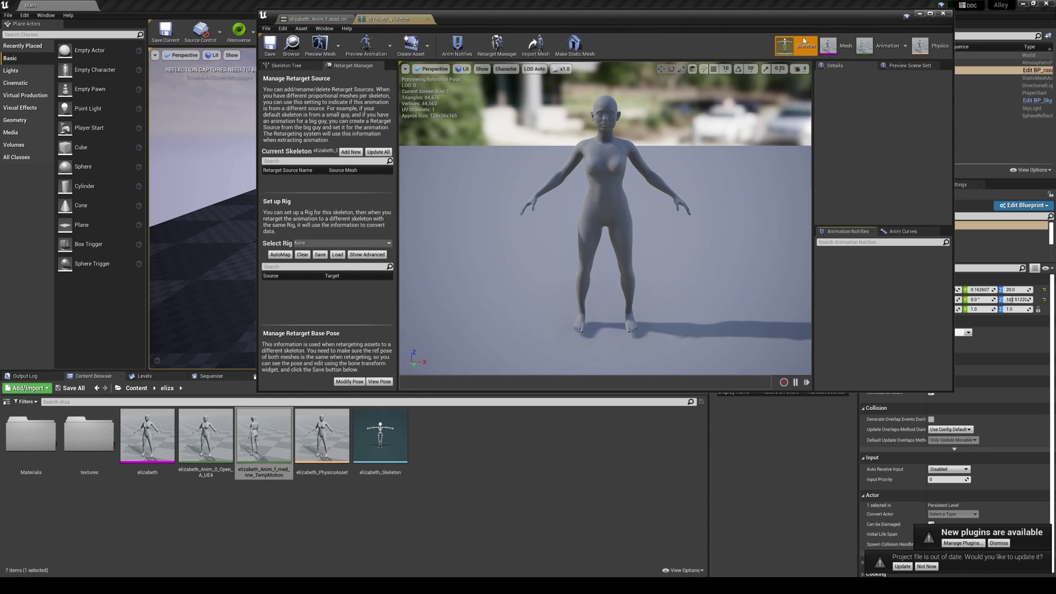
{"action": "left_click", "coordinate": [930, 14]}
{"action": "left_click", "coordinate": [138, 276]}
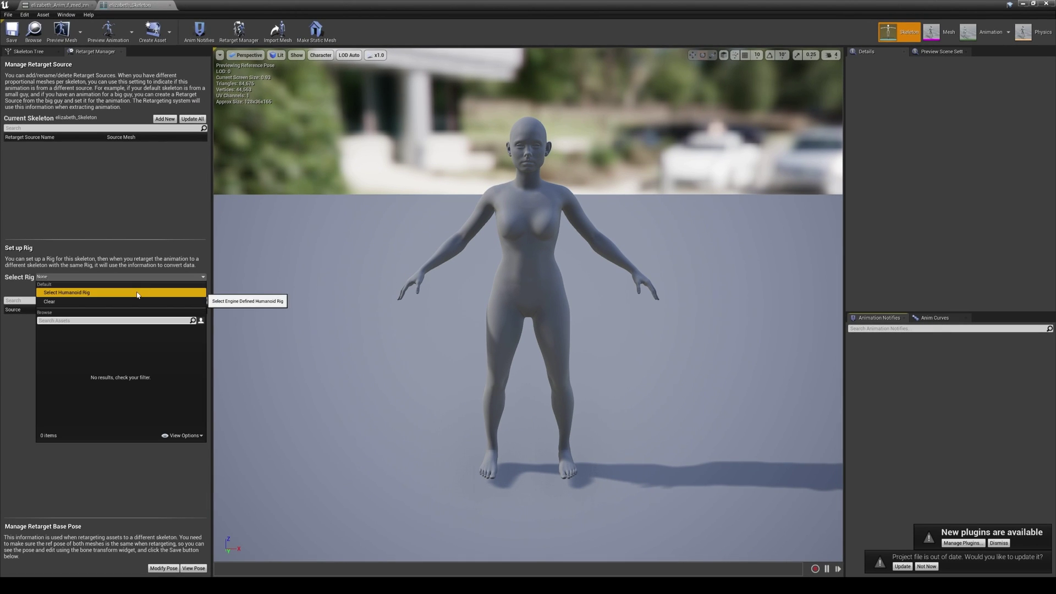
{"action": "left_click", "coordinate": [137, 294]}
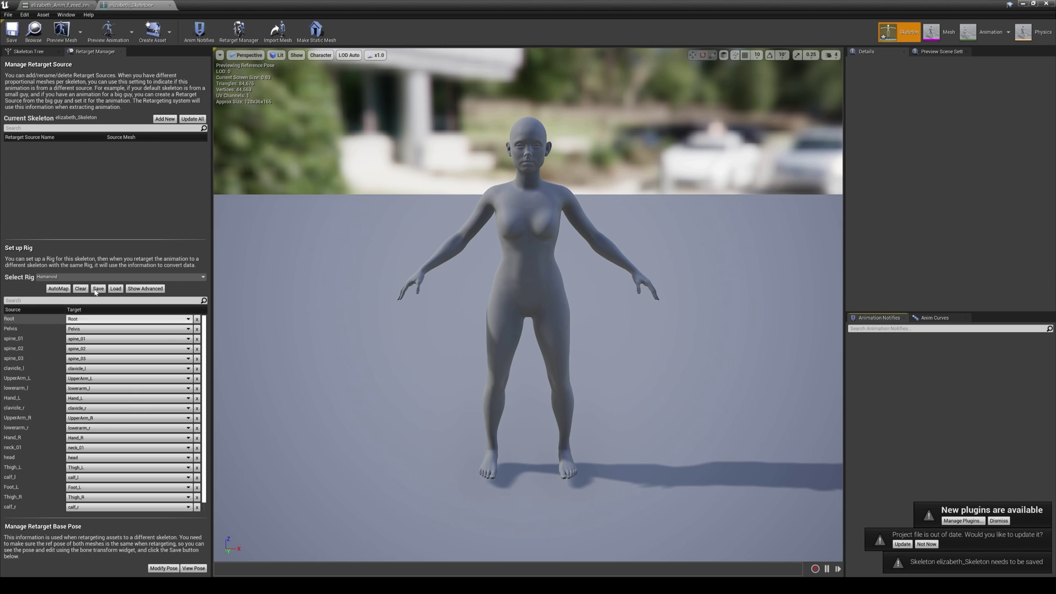
Set spine_01 and all bones below it to Skeleton translation retargeting.
{"action": "left_click", "coordinate": [23, 52]}
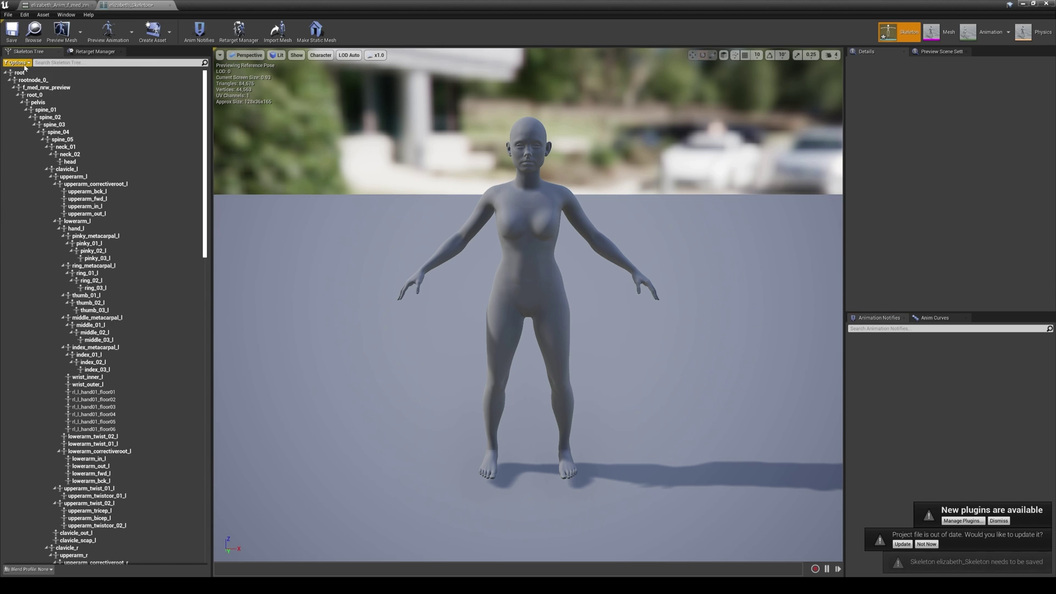
{"action": "left_click", "coordinate": [17, 62]}
{"action": "left_click", "coordinate": [32, 79]}
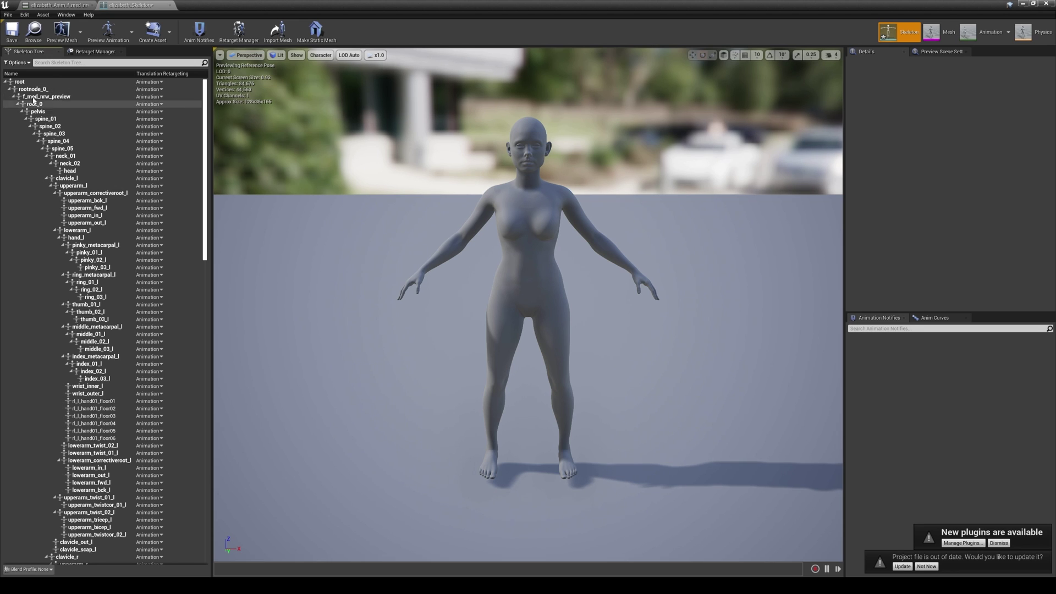
{"action": "left_click", "coordinate": [51, 120]}
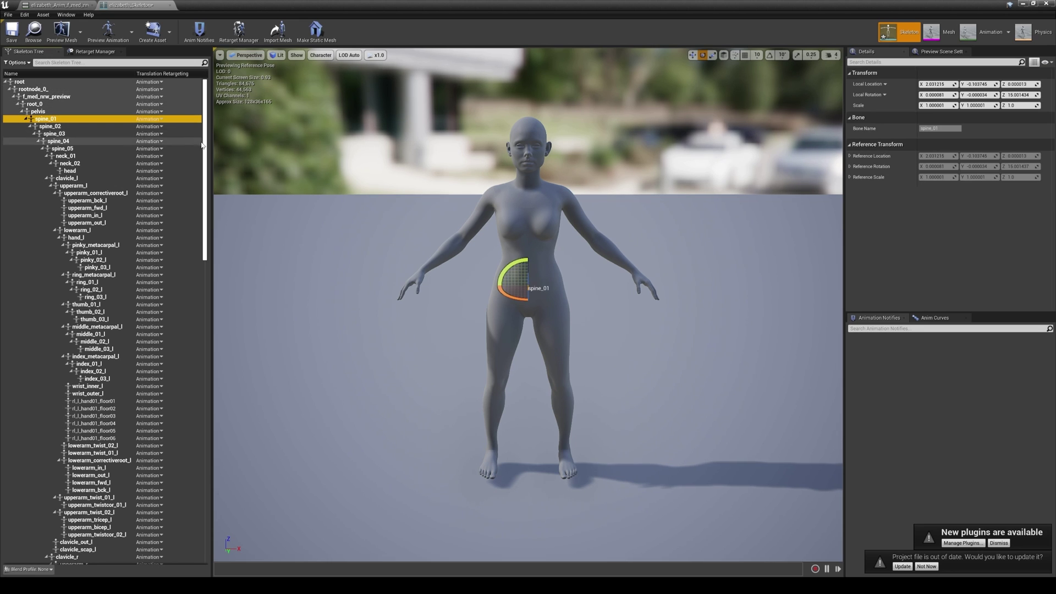
{"action": "left_click_drag", "start_coordinate": [205, 165], "coordinate": [210, 463]}
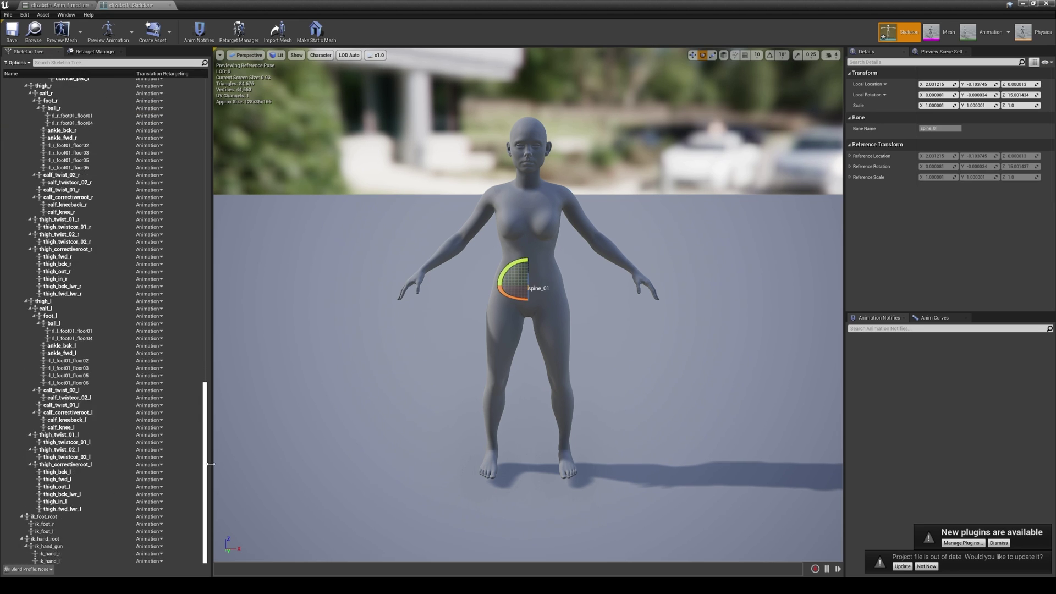
{"action": "left_click", "coordinate": [58, 561], "text": "shift"}
{"action": "left_click", "coordinate": [149, 383]}
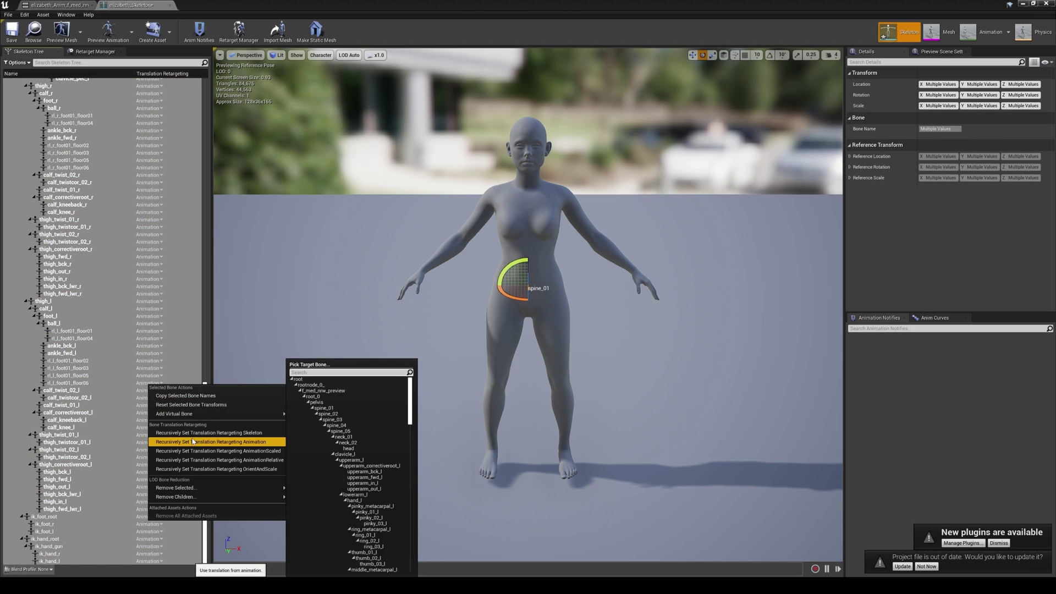
{"action": "left_click", "coordinate": [206, 407]}
{"action": "left_click_drag", "start_coordinate": [206, 408], "coordinate": [206, 82]}
Save the elizabeth skeleton, return to the level and select the character's Body mesh component.
{"action": "left_click", "coordinate": [11, 31]}
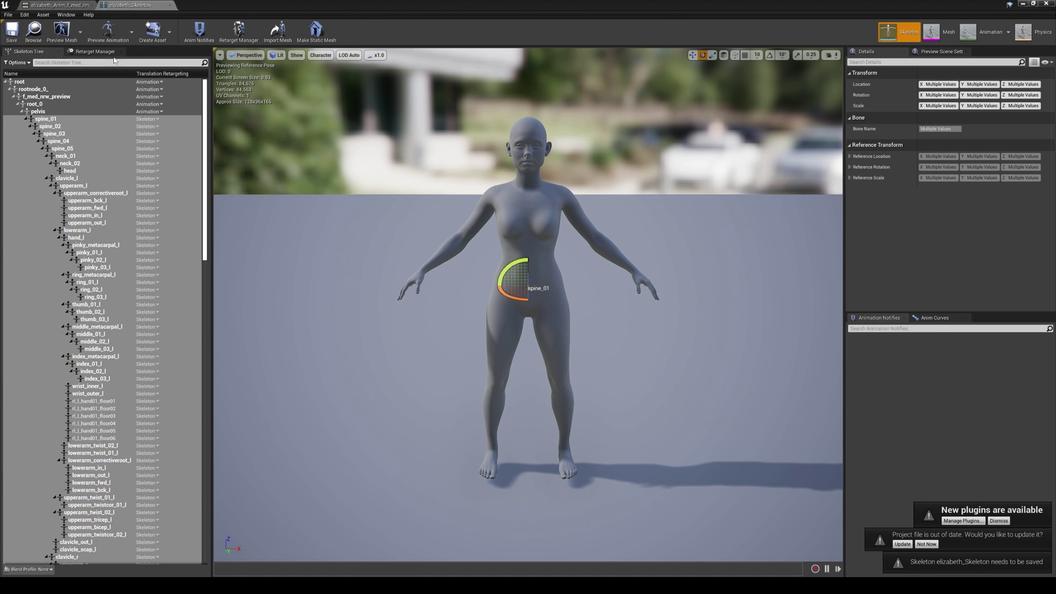
{"action": "left_click", "coordinate": [96, 52]}
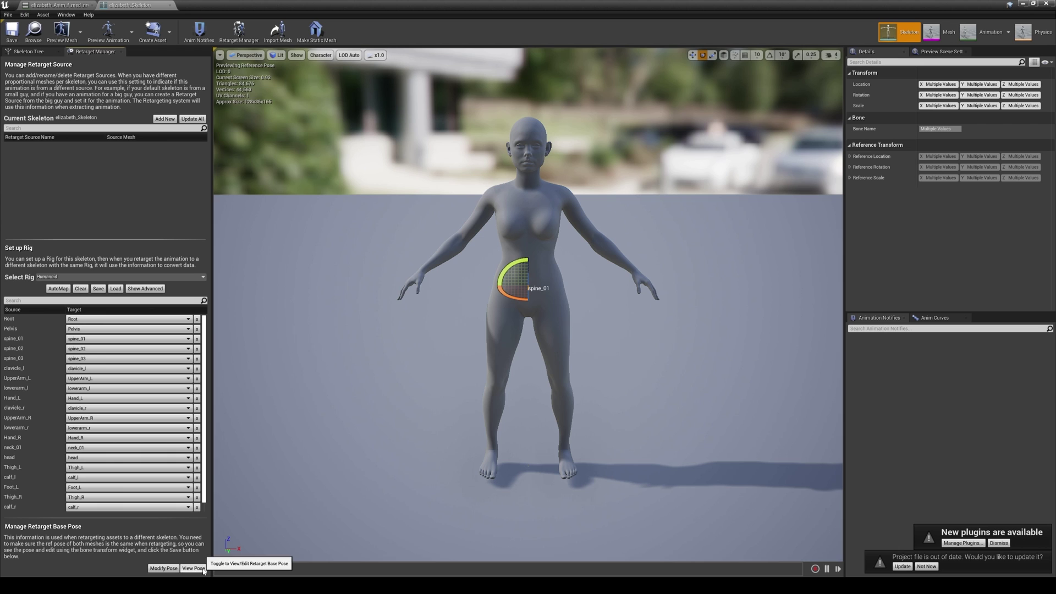
{"action": "left_click", "coordinate": [1045, 5]}
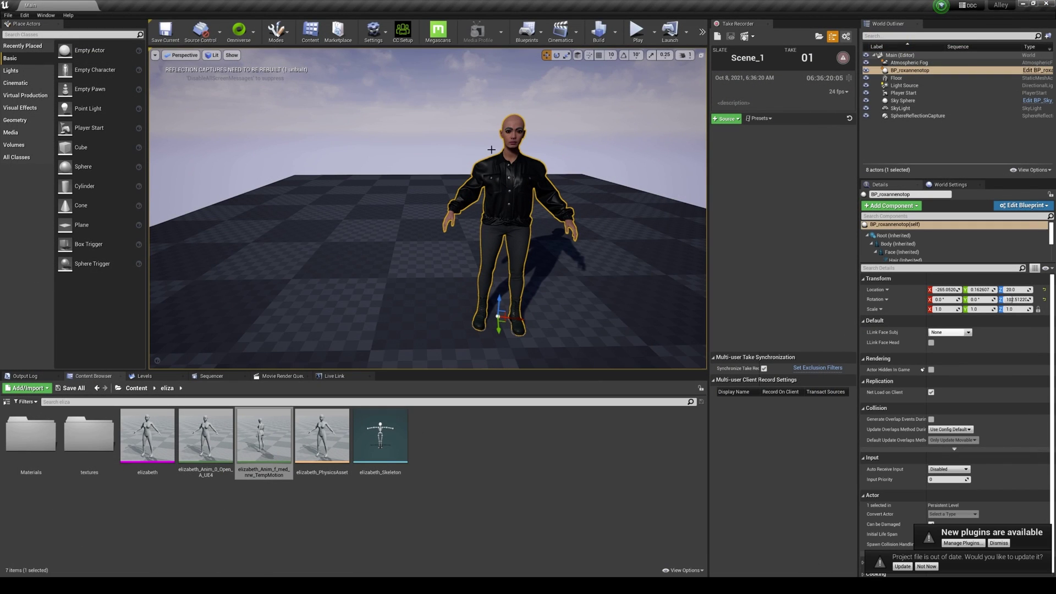
{"action": "left_click", "coordinate": [496, 436]}
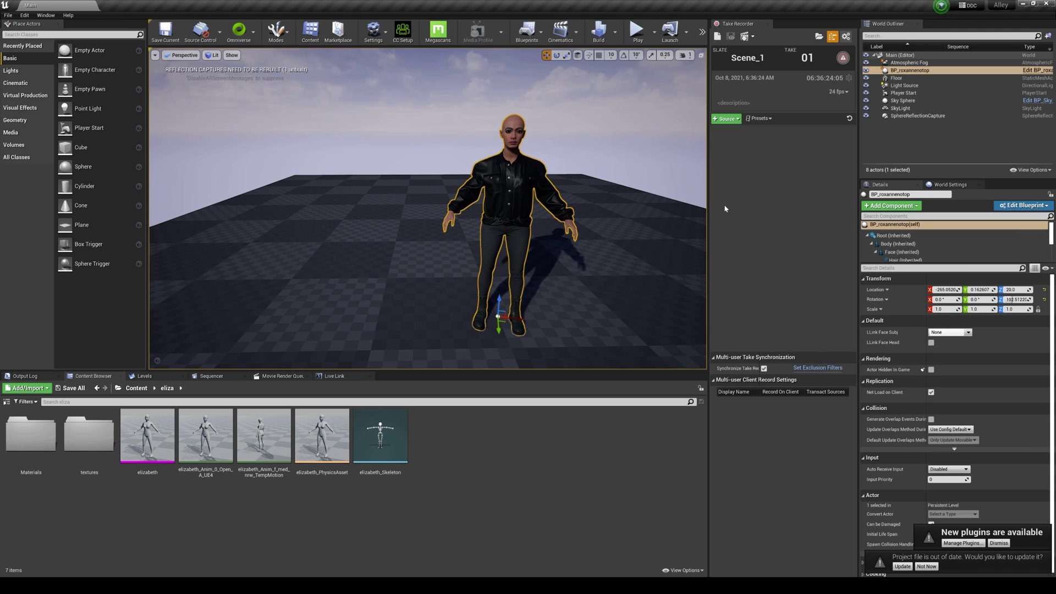
{"action": "left_click", "coordinate": [898, 243]}
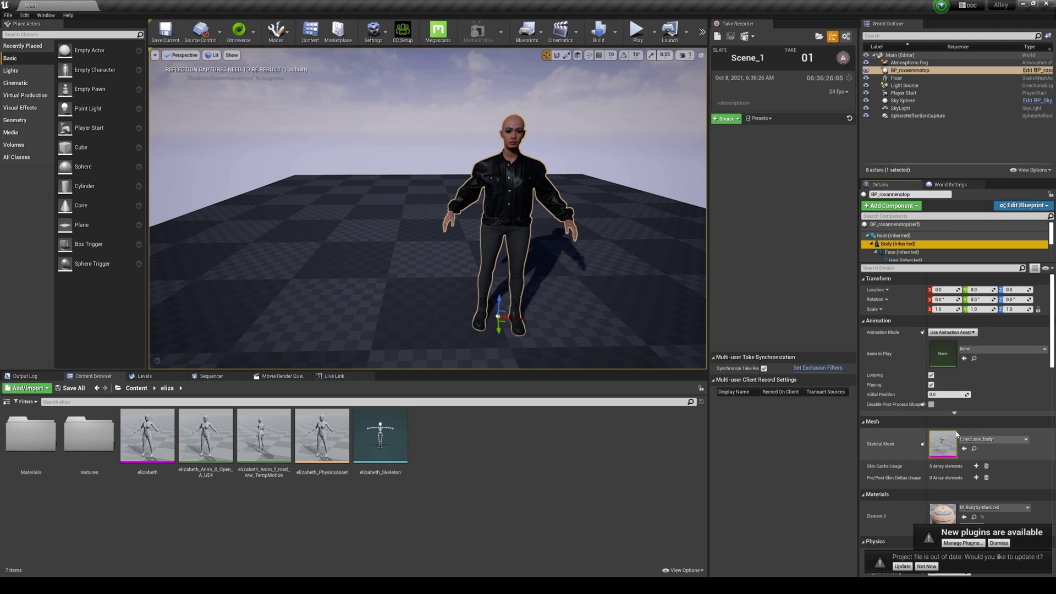
Assign the Humanoid rig to the metahuman_base_skel skeleton and save it.
{"action": "double_click", "coordinate": [944, 443]}
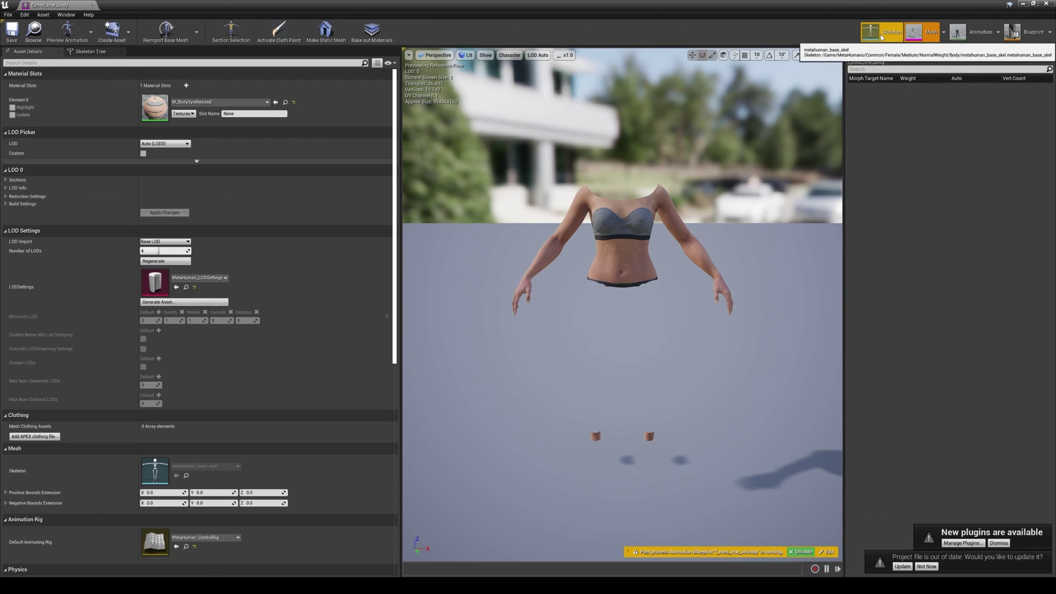
{"action": "left_click", "coordinate": [882, 32]}
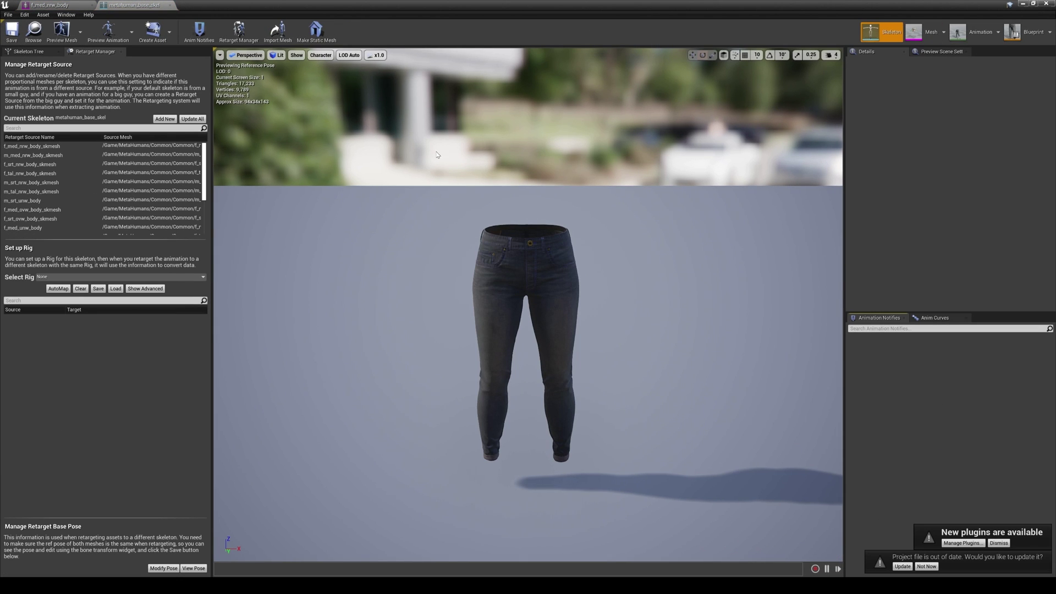
{"action": "left_click", "coordinate": [138, 277]}
{"action": "left_click", "coordinate": [138, 294]}
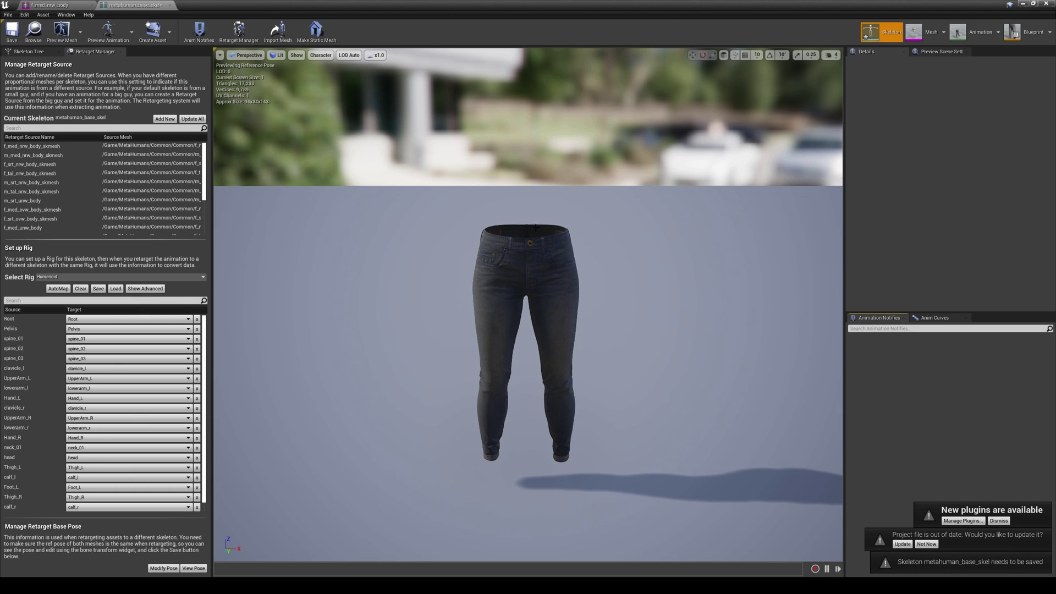
{"action": "left_click", "coordinate": [11, 31]}
Set bones from spine_01 down to Skeleton retargeting and pelvis to Animation, then save.
{"action": "left_click", "coordinate": [27, 52]}
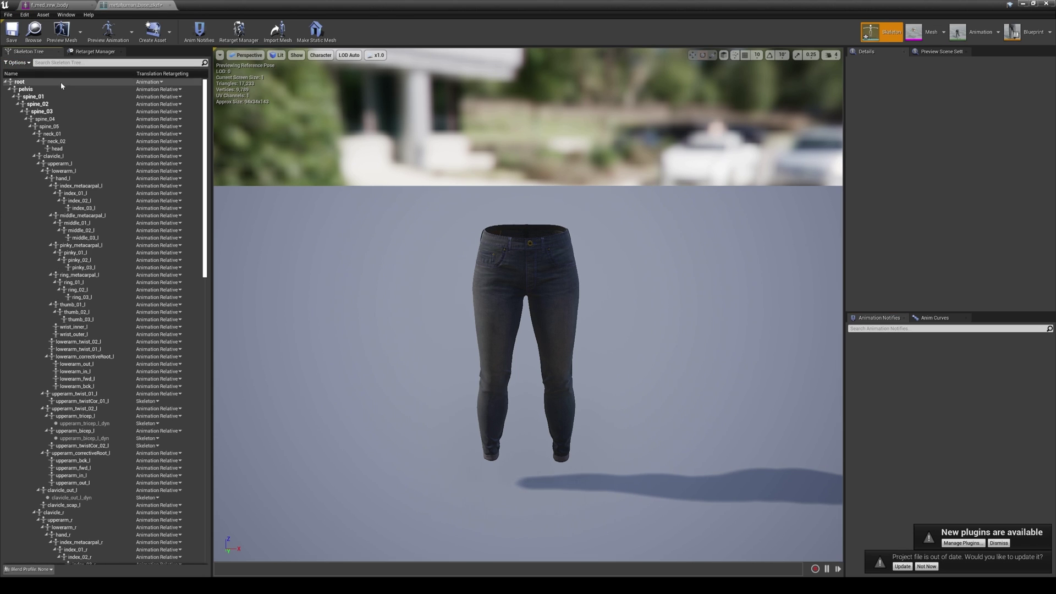
{"action": "left_click", "coordinate": [60, 81]}
{"action": "left_click", "coordinate": [78, 97]}
{"action": "scroll", "coordinate": [207, 175], "scroll_direction": "down", "scroll_amount": 2}
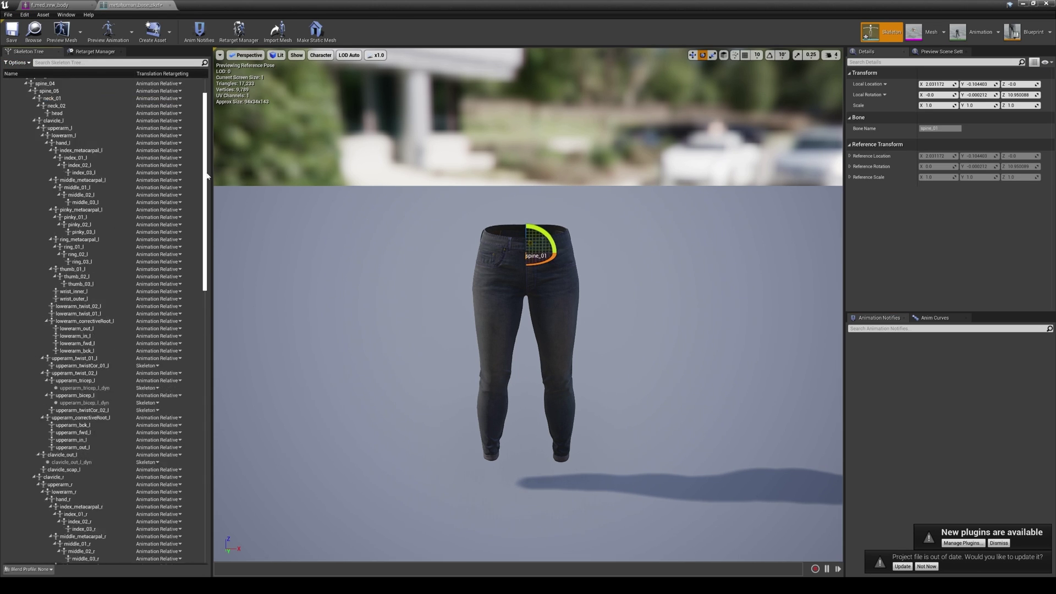
{"action": "left_click_drag", "start_coordinate": [207, 175], "coordinate": [111, 523]}
{"action": "left_click", "coordinate": [55, 557], "text": "shift"}
{"action": "right_click", "coordinate": [42, 560]}
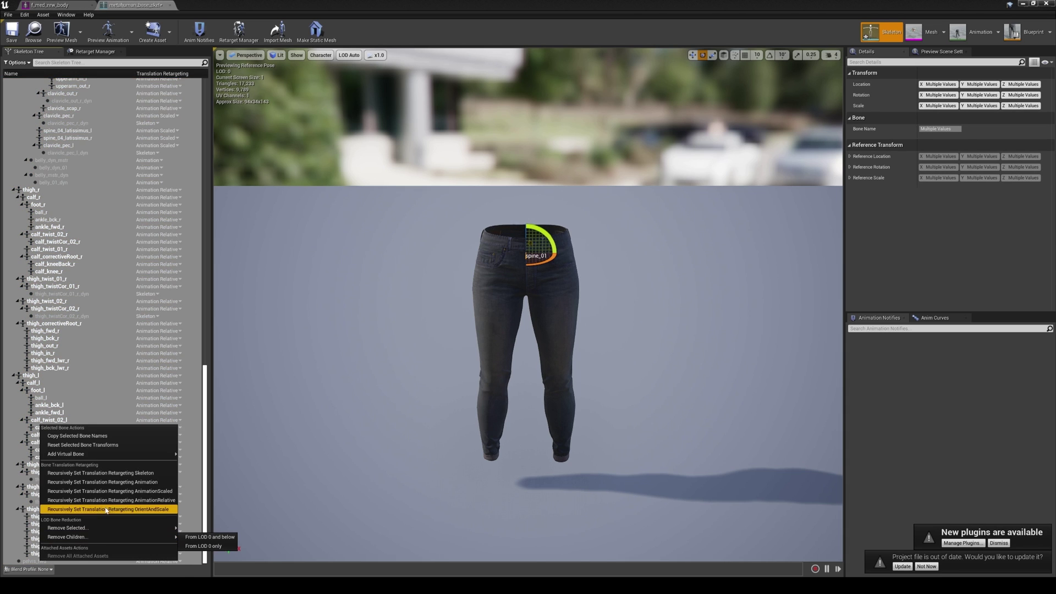
{"action": "left_click", "coordinate": [101, 473]}
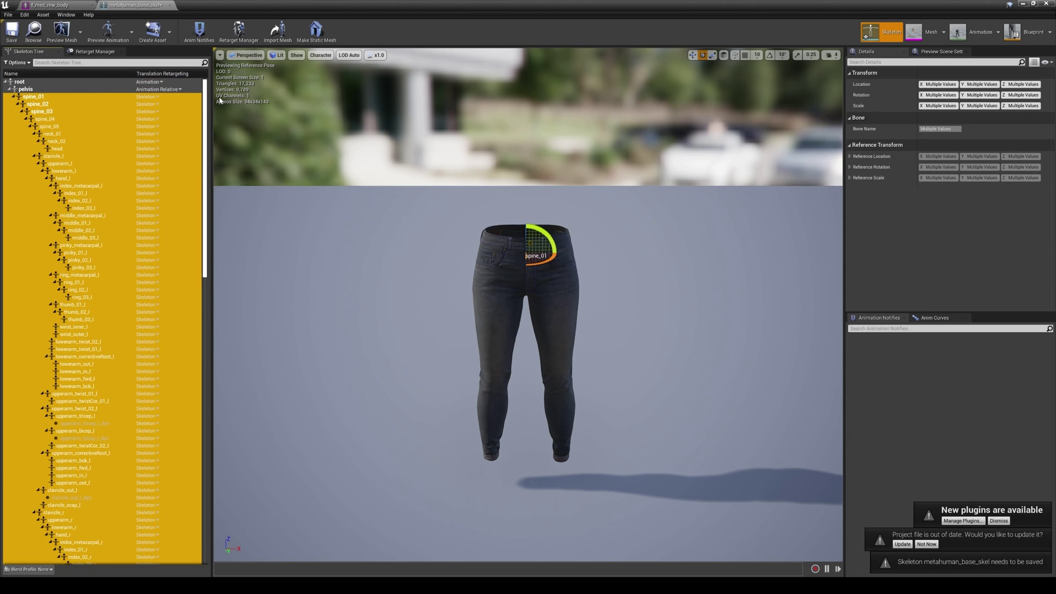
{"action": "left_click", "coordinate": [159, 89]}
{"action": "left_click", "coordinate": [154, 104]}
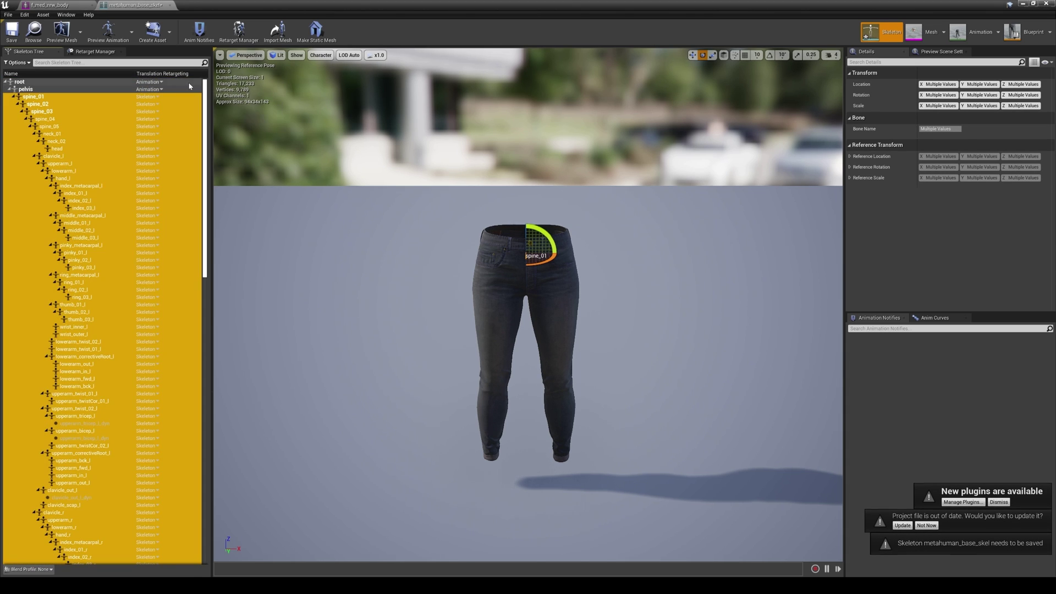
{"action": "left_click", "coordinate": [8, 34]}
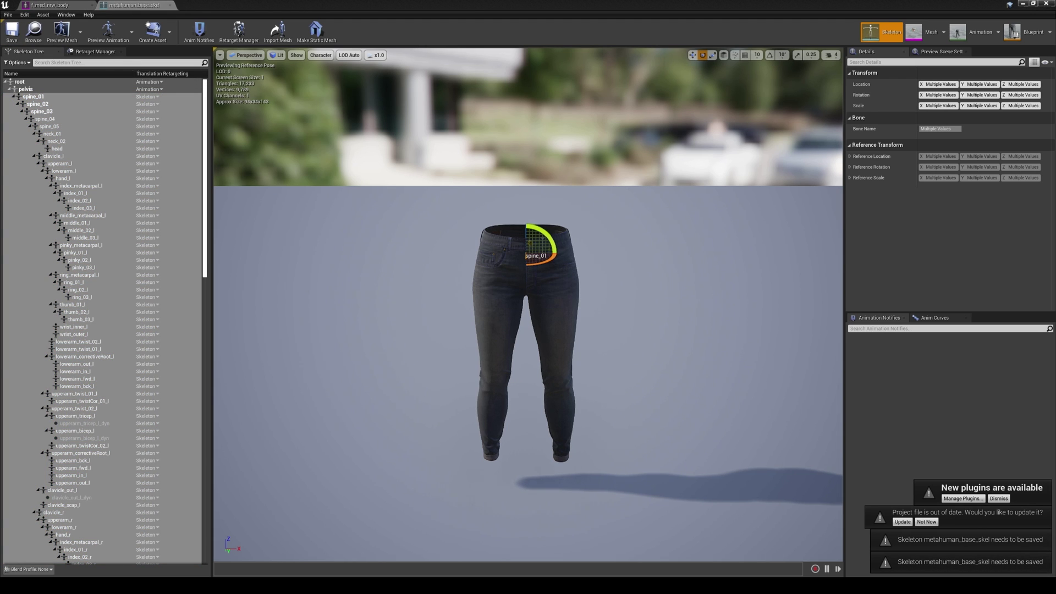
Display the full bone hierarchy over the MetaHuman preview in the retarget settings.
{"action": "left_click", "coordinate": [97, 52]}
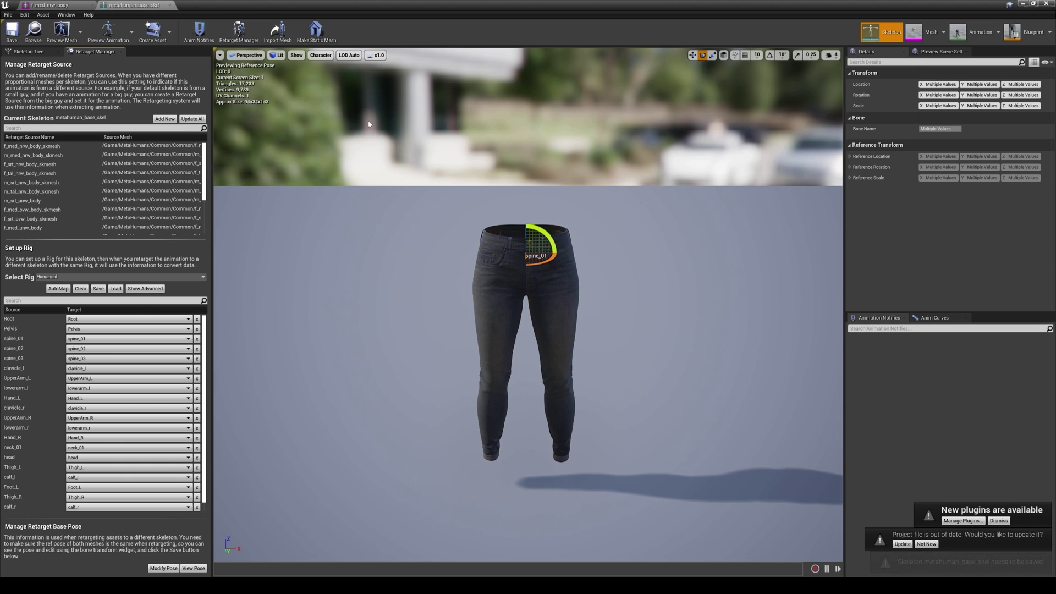
{"action": "left_click", "coordinate": [319, 55]}
{"action": "mouse_move", "coordinate": [336, 91]}
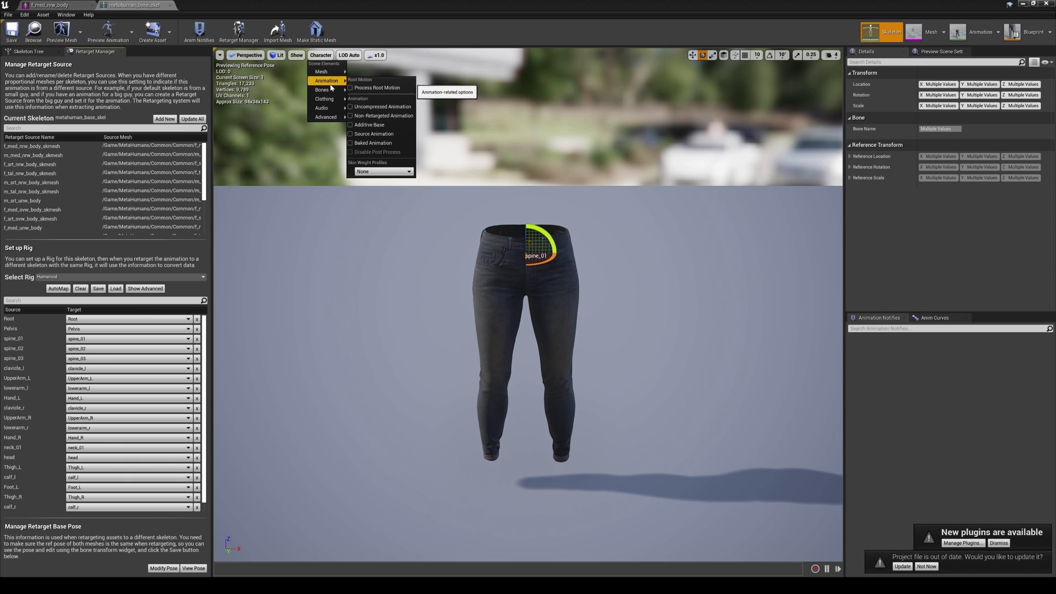
{"action": "left_click", "coordinate": [380, 126]}
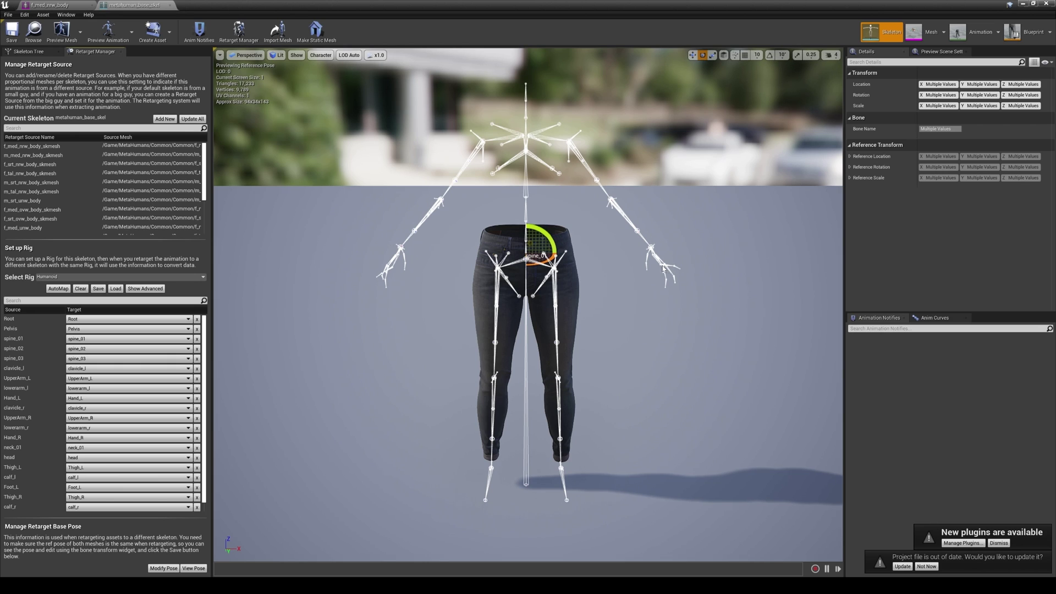
Import f_med_nrw_retarget_pose as the skeleton's retarget base pose.
{"action": "left_click", "coordinate": [158, 569]}
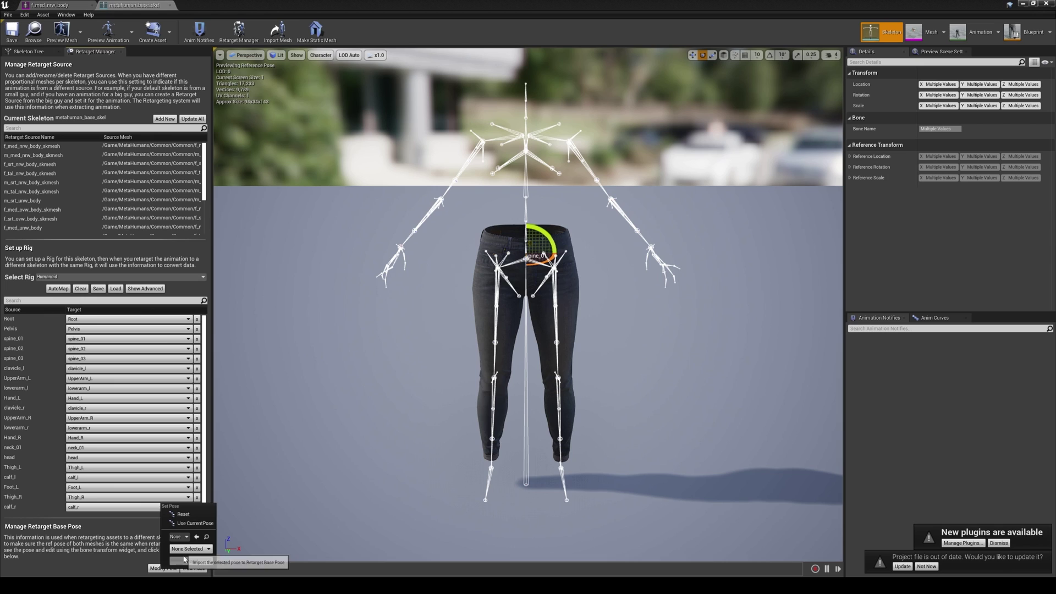
{"action": "left_click", "coordinate": [183, 538]}
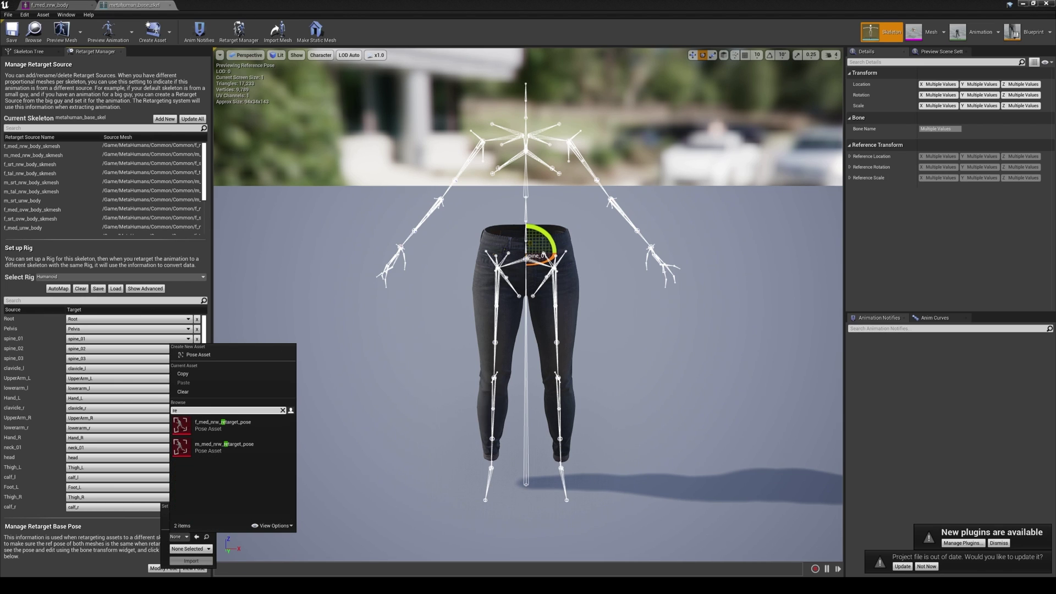
{"action": "mouse_move", "coordinate": [219, 432]}
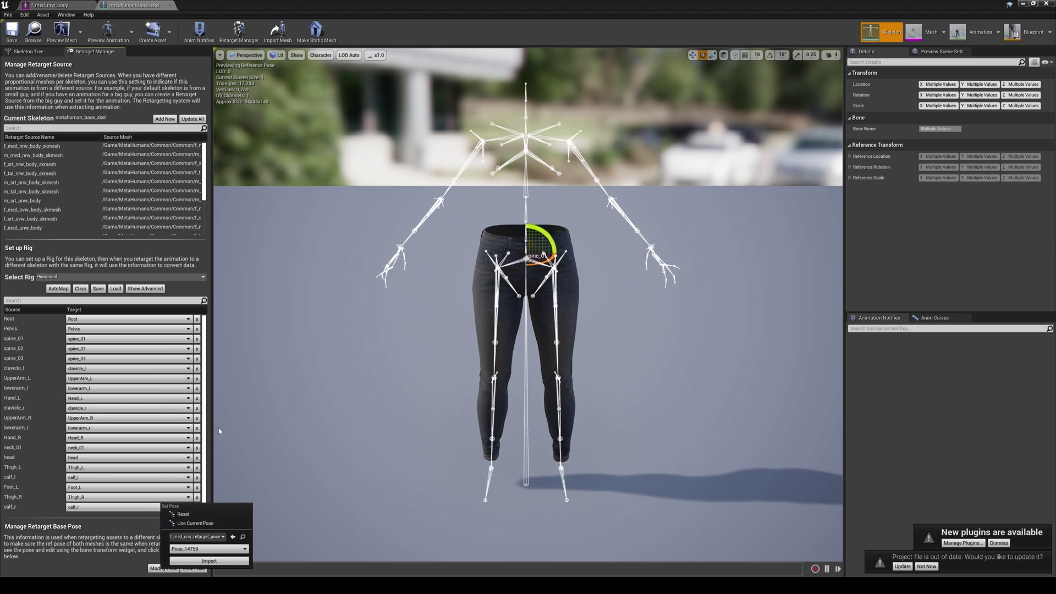
{"action": "left_click", "coordinate": [213, 561]}
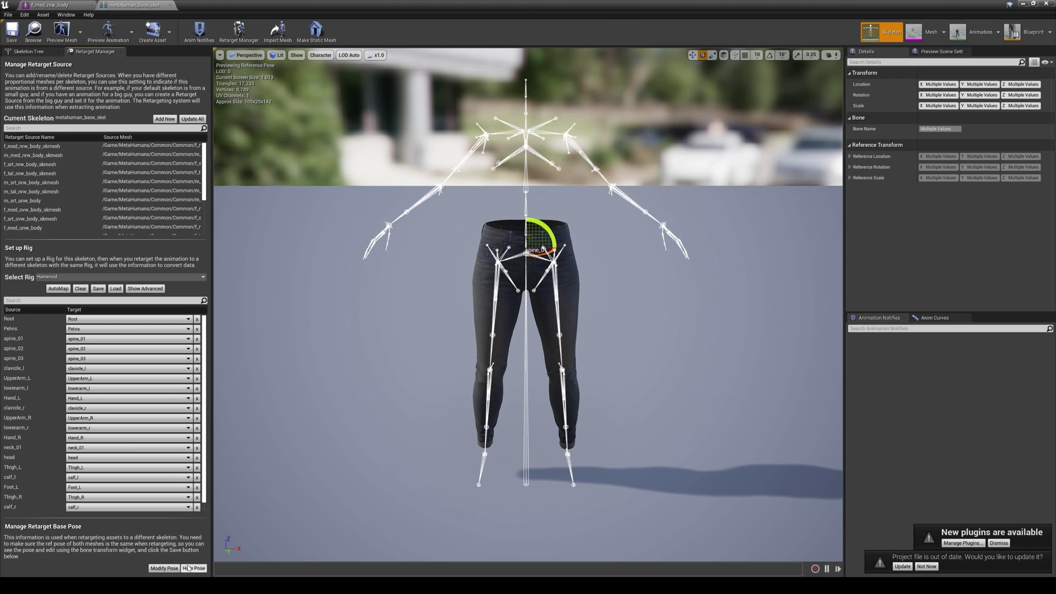
Reset the retarget base pose, save the skeleton, and close the skeleton editor.
{"action": "left_click", "coordinate": [172, 570]}
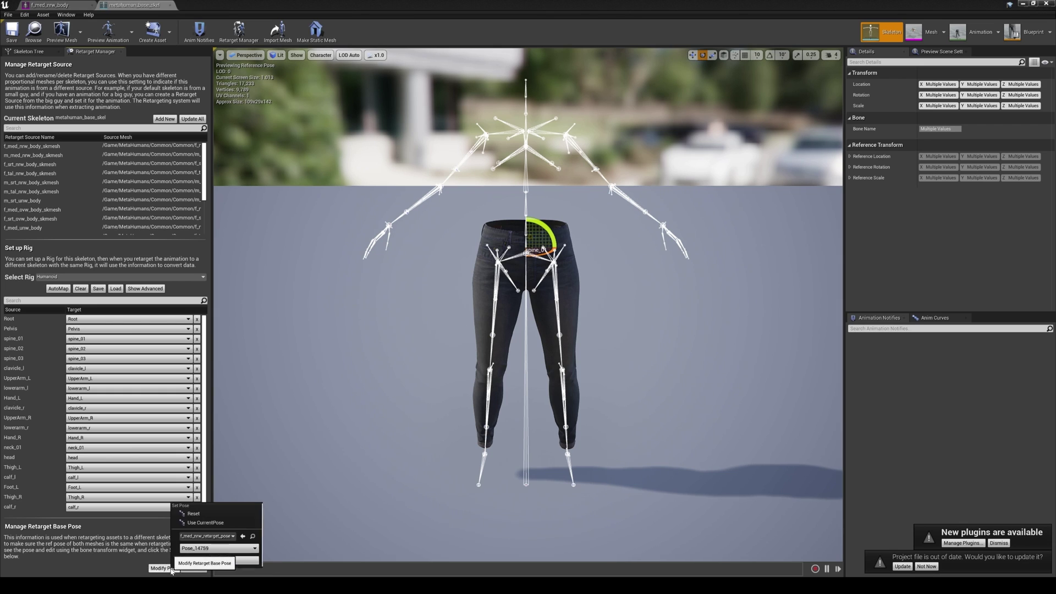
{"action": "left_click", "coordinate": [209, 516]}
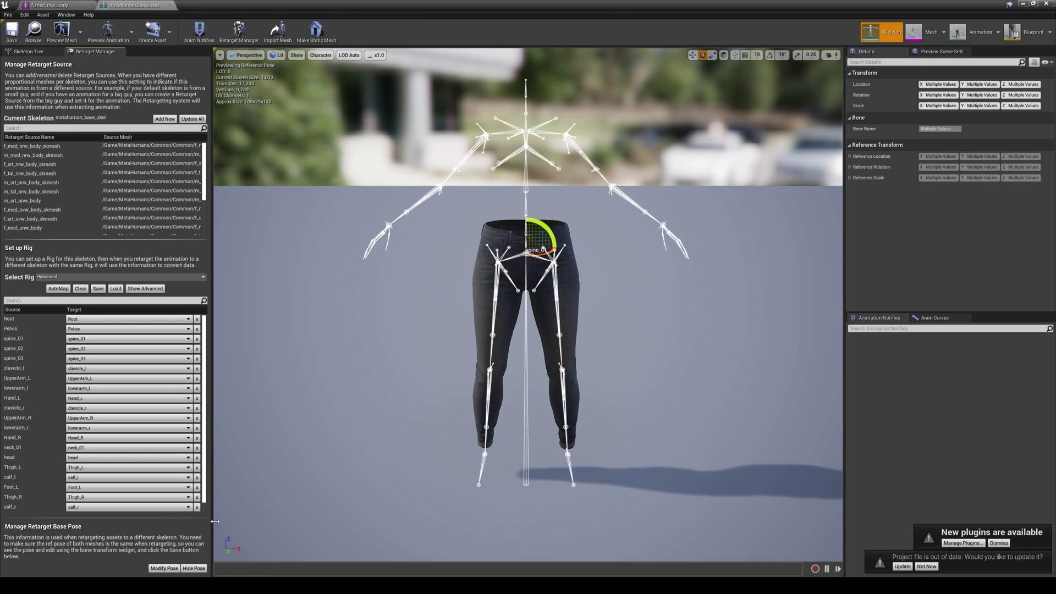
{"action": "left_click", "coordinate": [11, 30]}
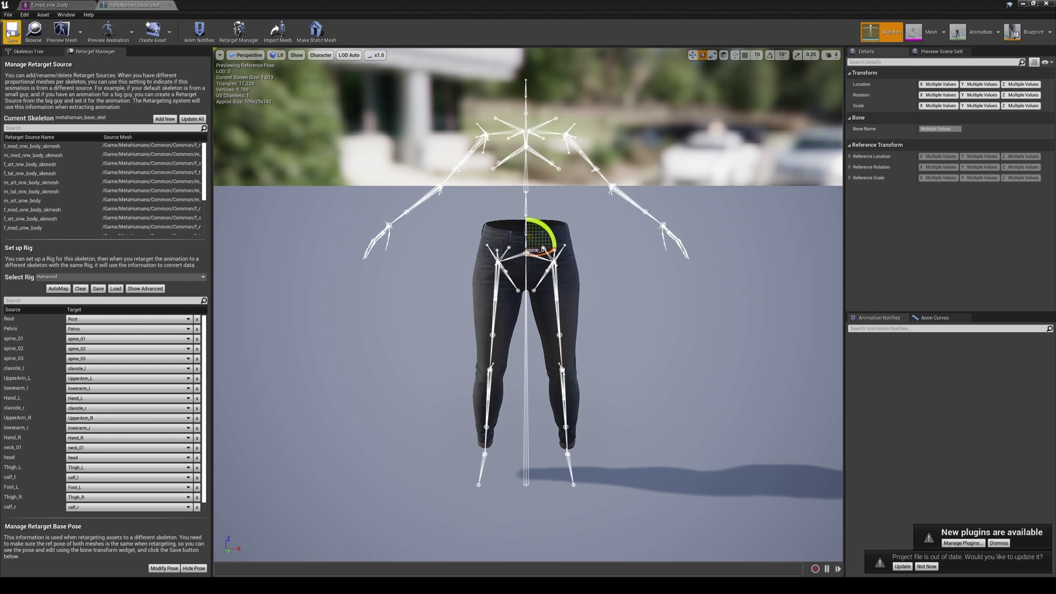
{"action": "left_click", "coordinate": [1022, 3]}
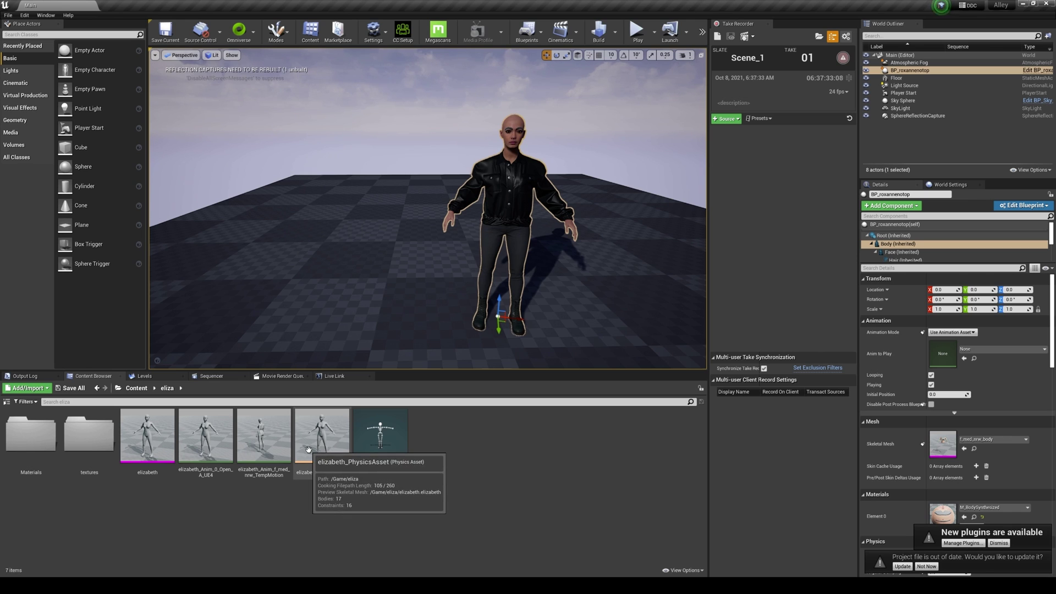
Place TempMotion in the level, then duplicate and retarget the copy onto metahuman_base_skel.
{"action": "left_click_drag", "start_coordinate": [264, 438], "coordinate": [356, 316]}
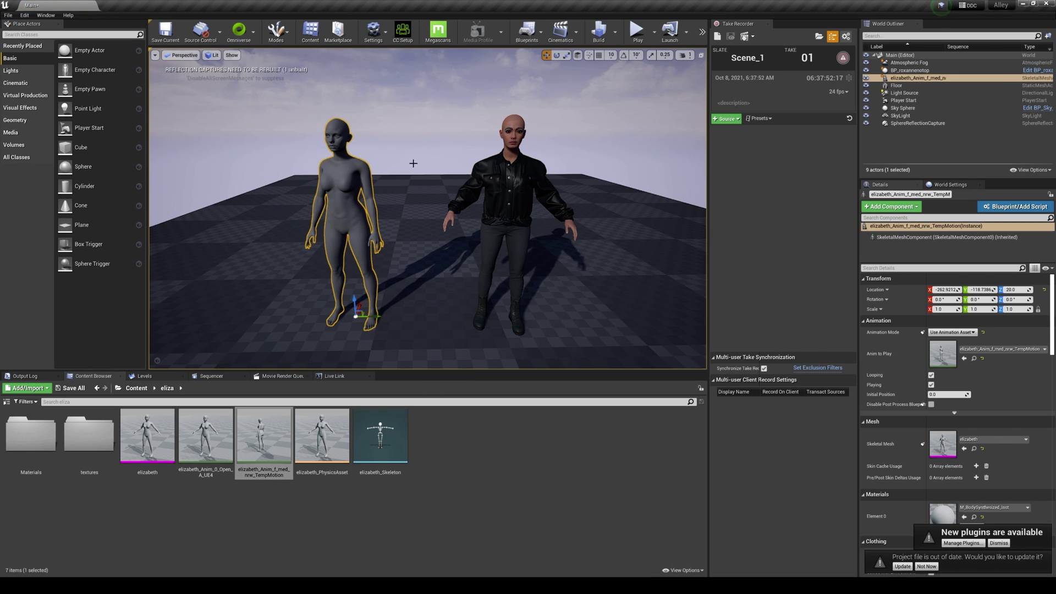
{"action": "right_click", "coordinate": [262, 438]}
{"action": "mouse_move", "coordinate": [337, 168]}
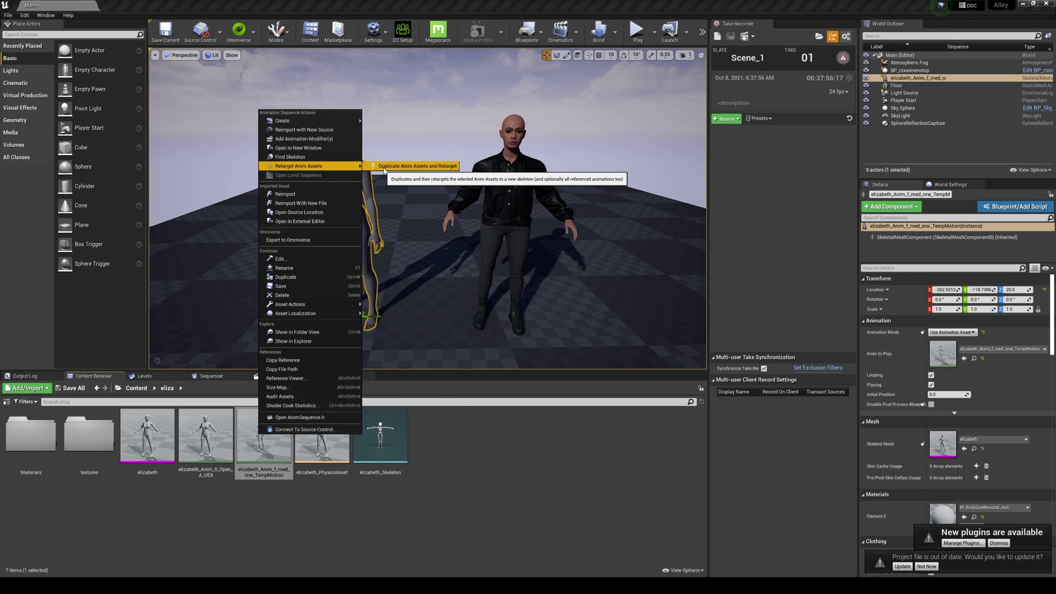
{"action": "left_click", "coordinate": [412, 166]}
{"action": "left_click", "coordinate": [367, 234]}
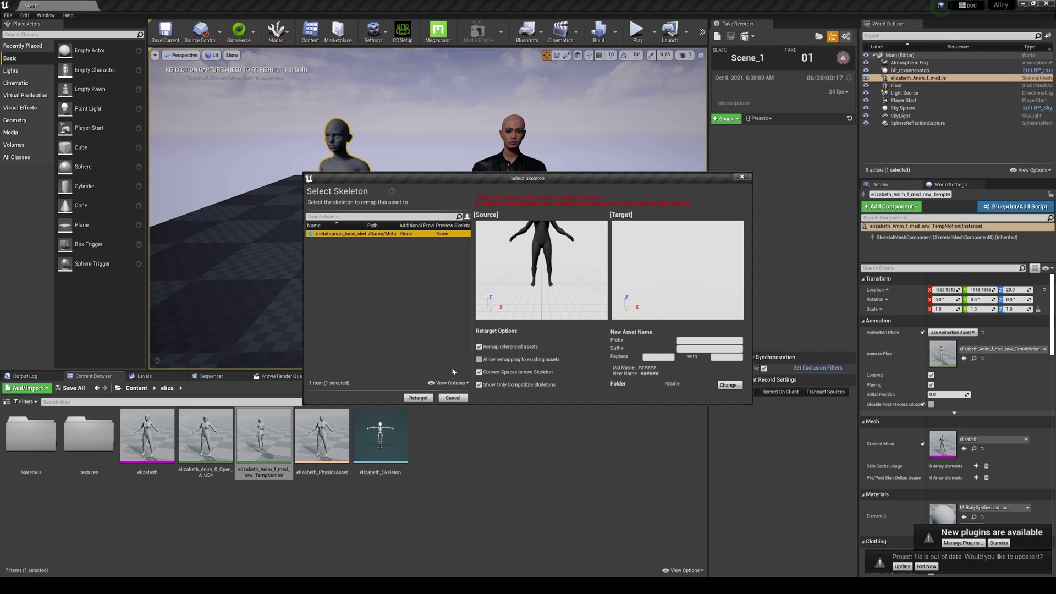
{"action": "left_click", "coordinate": [423, 400]}
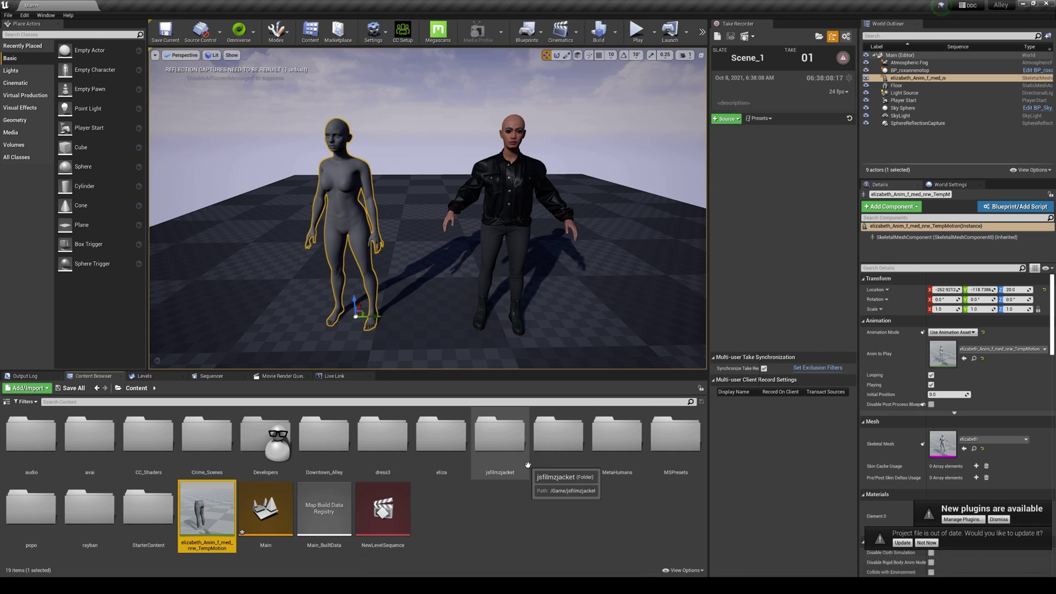
Create a new level sequence and save it as NewLevelSequence1.
{"action": "left_click", "coordinate": [471, 519]}
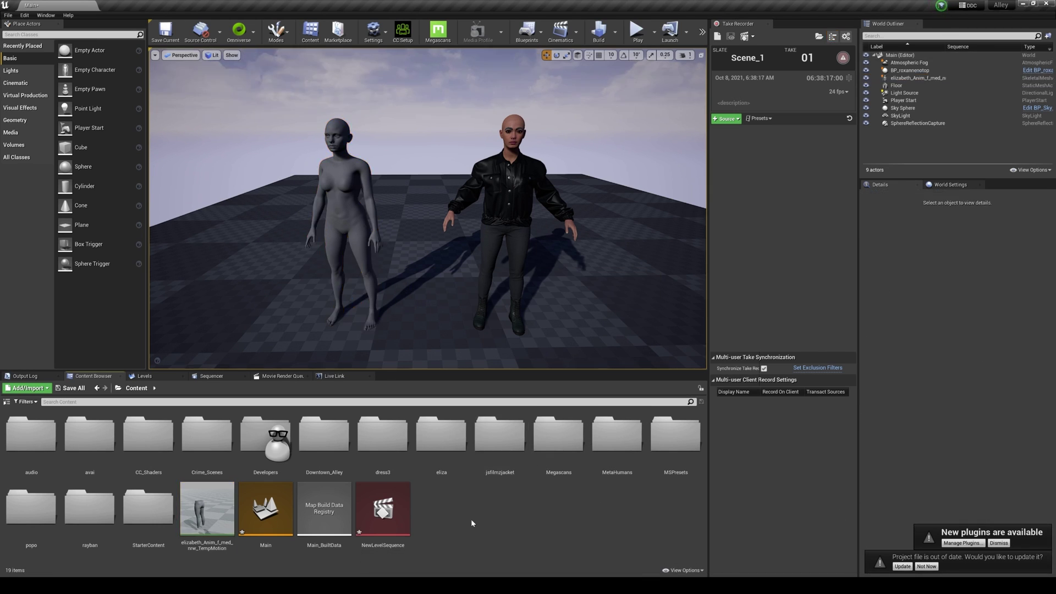
{"action": "left_click", "coordinate": [561, 33]}
{"action": "left_click", "coordinate": [583, 77]}
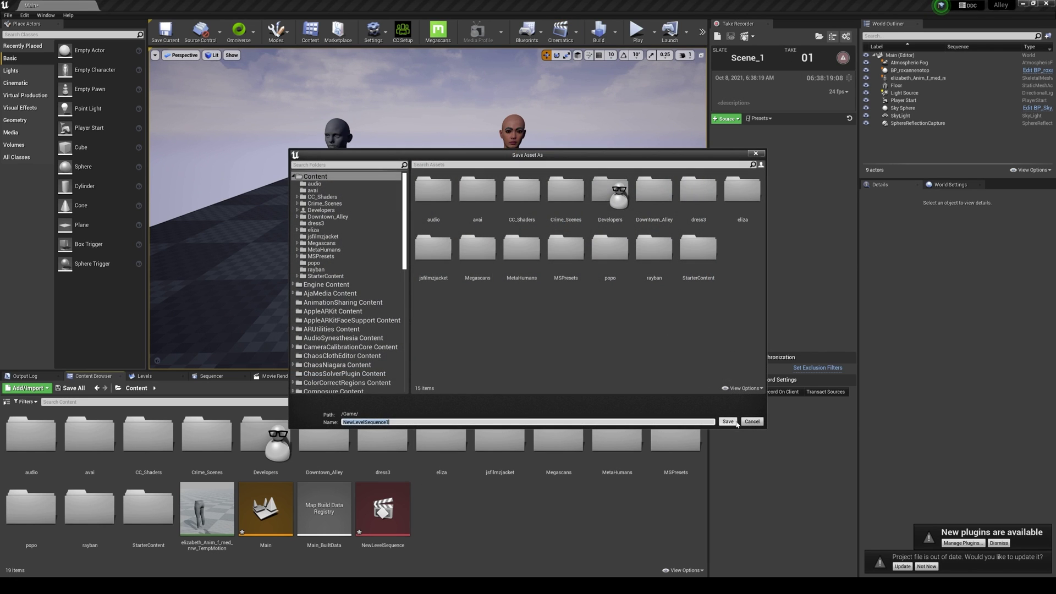
{"action": "left_click", "coordinate": [736, 422]}
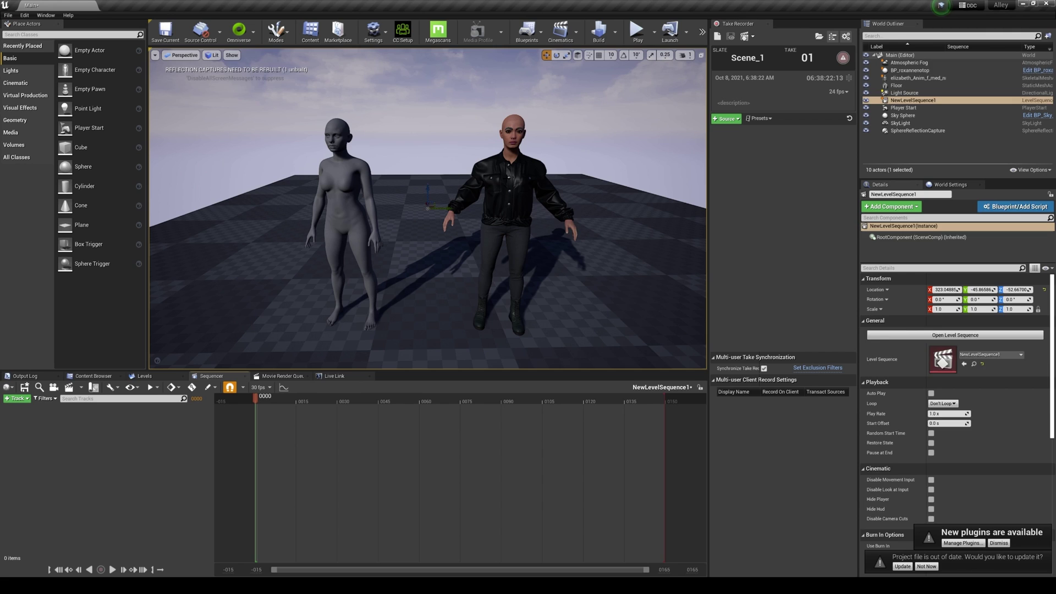
Add the BP_roxannenotop MetaHuman character to the sequence.
{"action": "left_click", "coordinate": [509, 231]}
{"action": "left_click", "coordinate": [7, 399]}
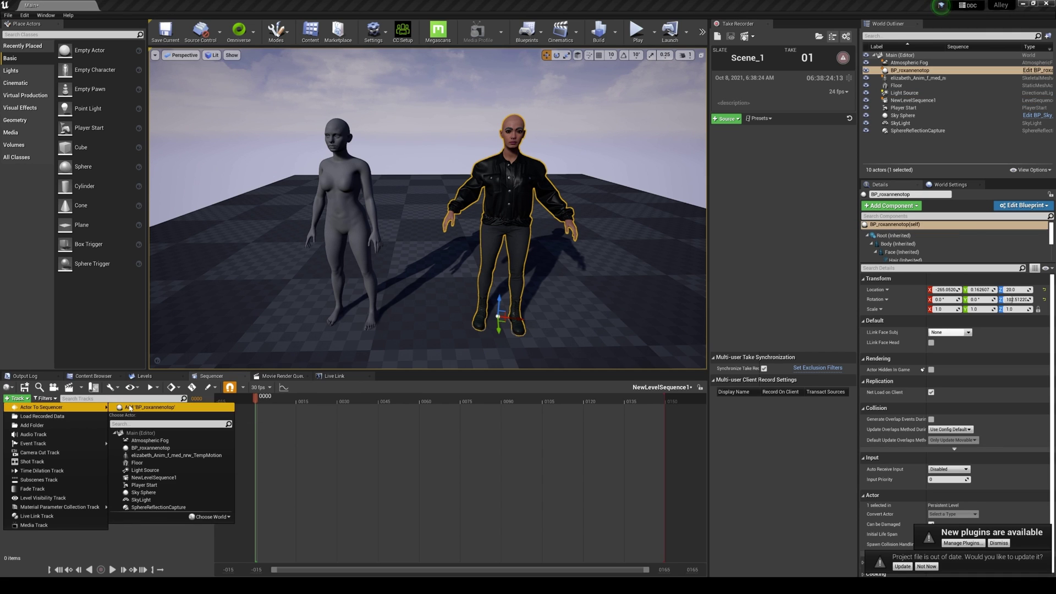
{"action": "left_click", "coordinate": [315, 391]}
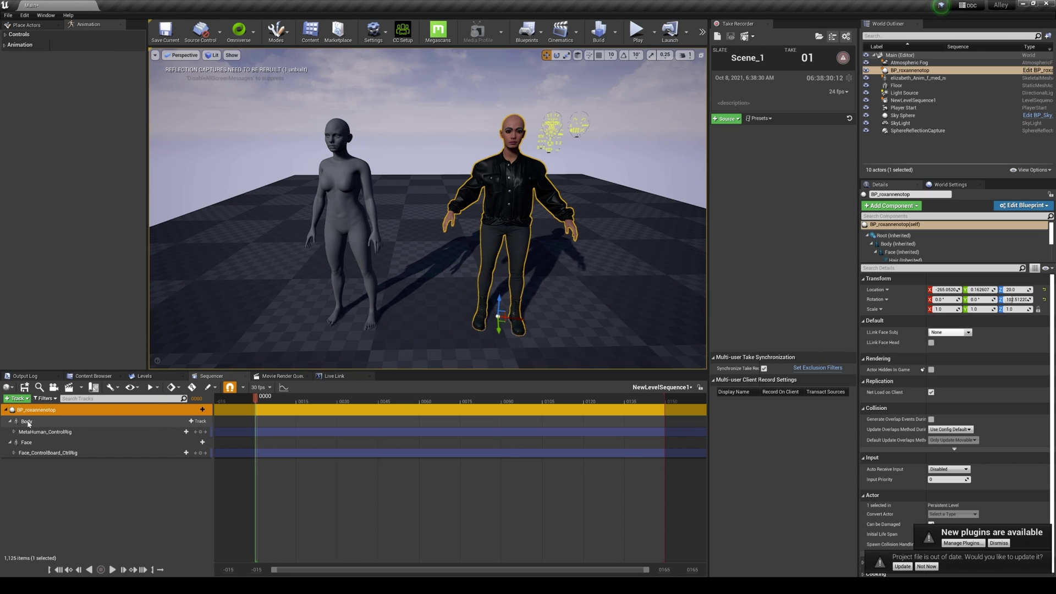
Give the Body track the retargeted TempMotion animation and delete the MetaHuman_ControlRig track.
{"action": "left_click", "coordinate": [195, 423]}
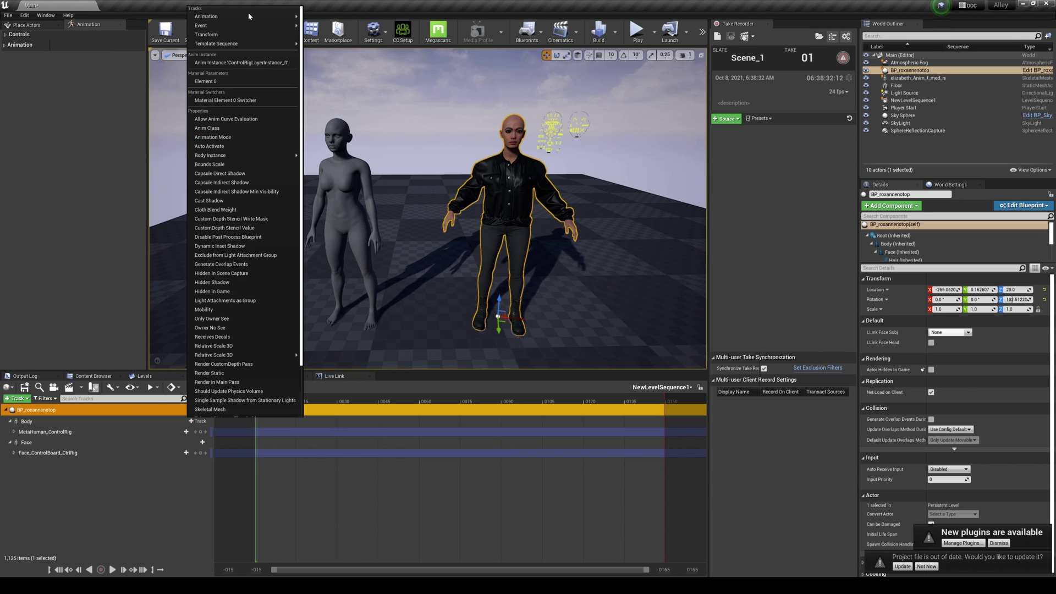
{"action": "mouse_move", "coordinate": [242, 16]}
{"action": "left_click", "coordinate": [390, 29]}
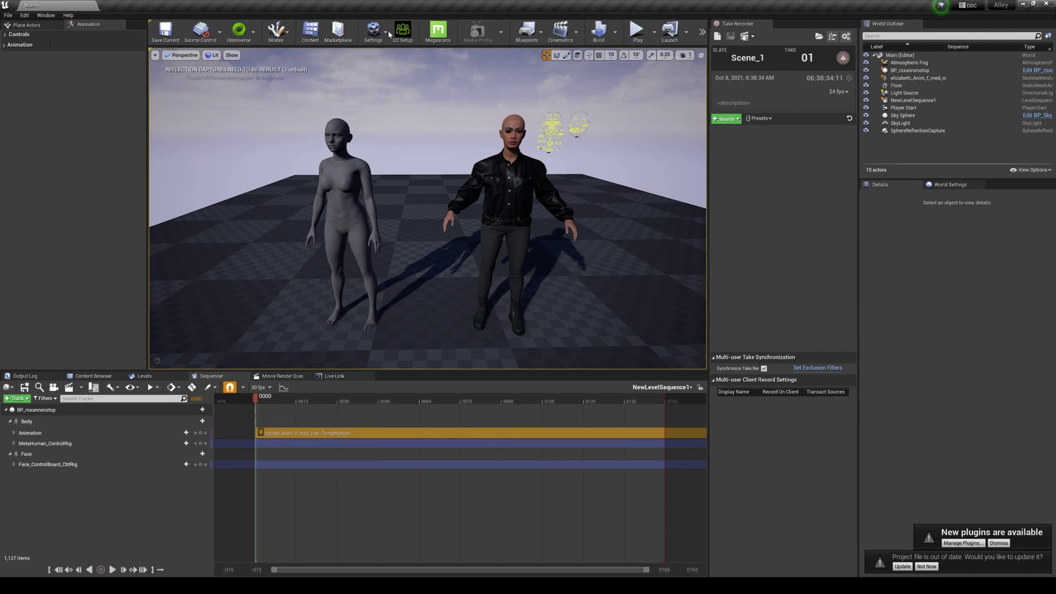
{"action": "left_click", "coordinate": [70, 443]}
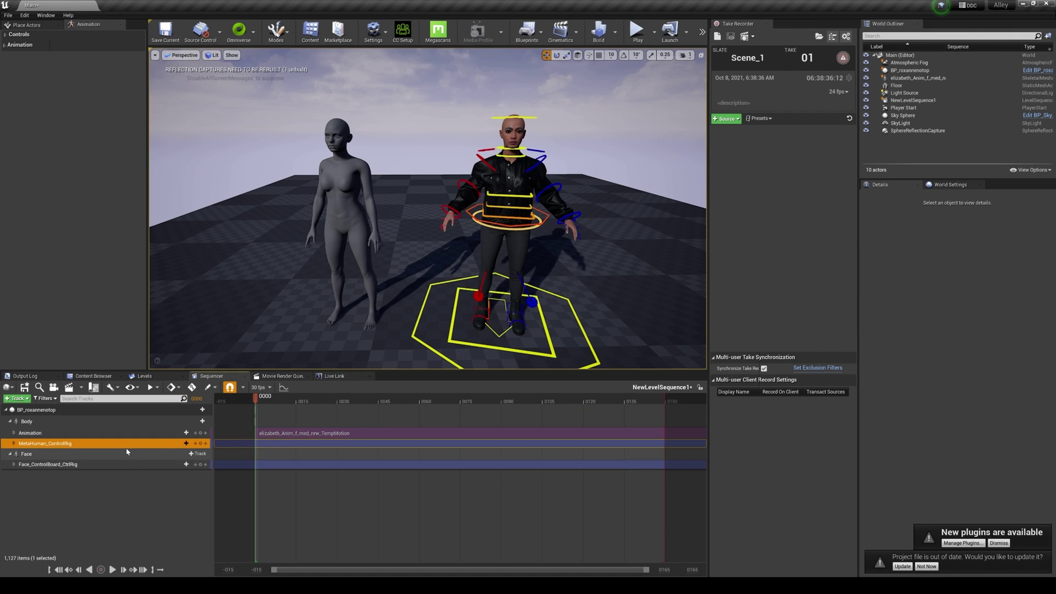
{"action": "key", "text": "Delete"}
Delete the Face_ControlBoard_CtrlRig track and scrub to an early frame.
{"action": "left_click", "coordinate": [74, 456]}
{"action": "key", "text": "Delete"}
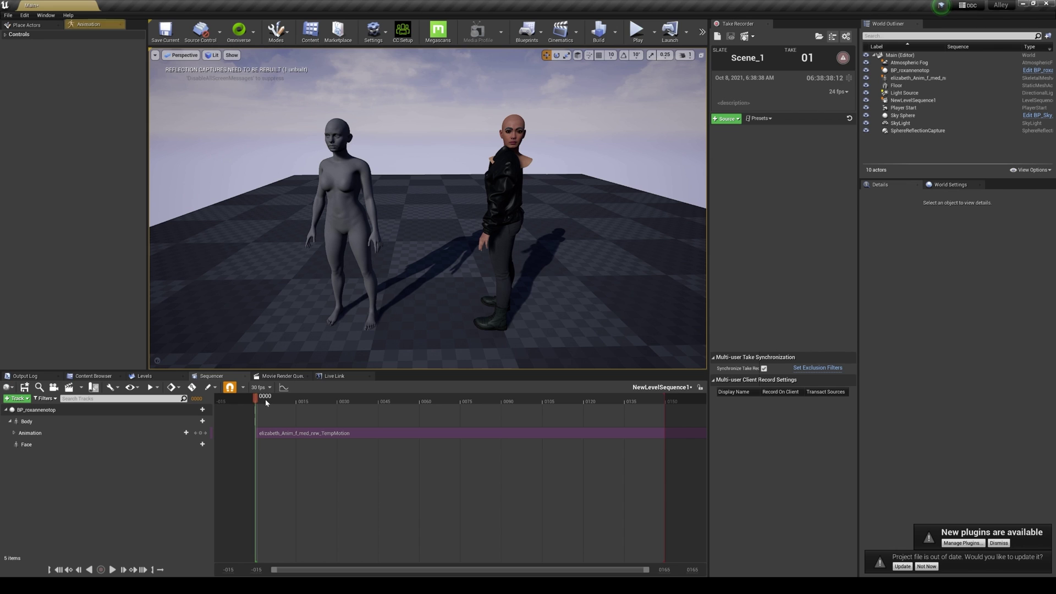
{"action": "left_click_drag", "start_coordinate": [255, 402], "coordinate": [267, 404]}
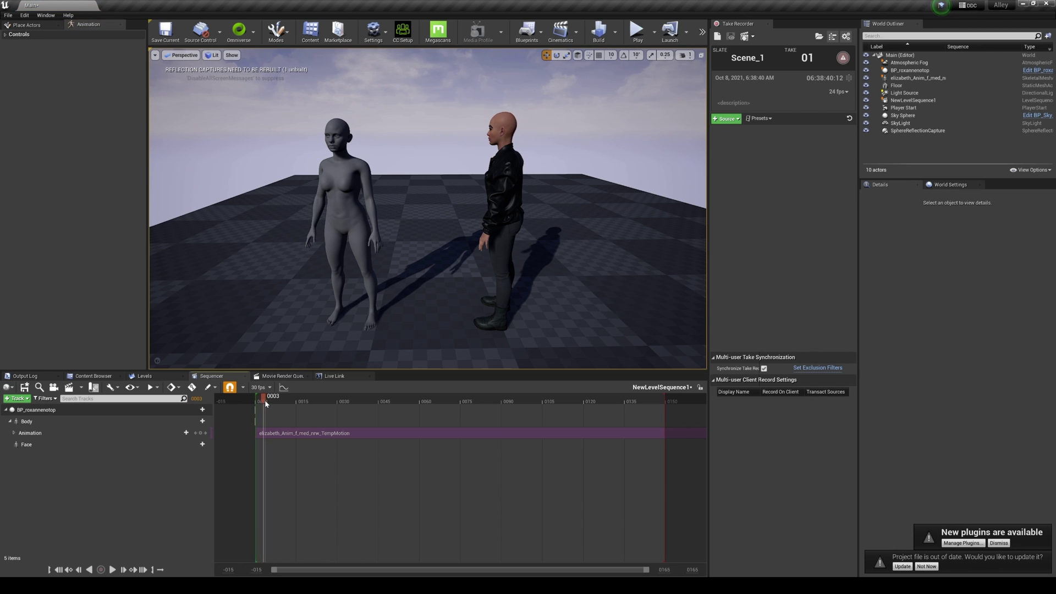
{"action": "right_click_drag", "start_coordinate": [423, 359], "coordinate": [468, 358]}
Extend the playback end marker to TempMotion's end and play the sequence.
{"action": "scroll", "coordinate": [579, 449], "scroll_direction": "down", "scroll_amount": 2, "text": "ctrl"}
{"action": "scroll", "coordinate": [579, 448], "scroll_direction": "down", "scroll_amount": 2, "text": "ctrl"}
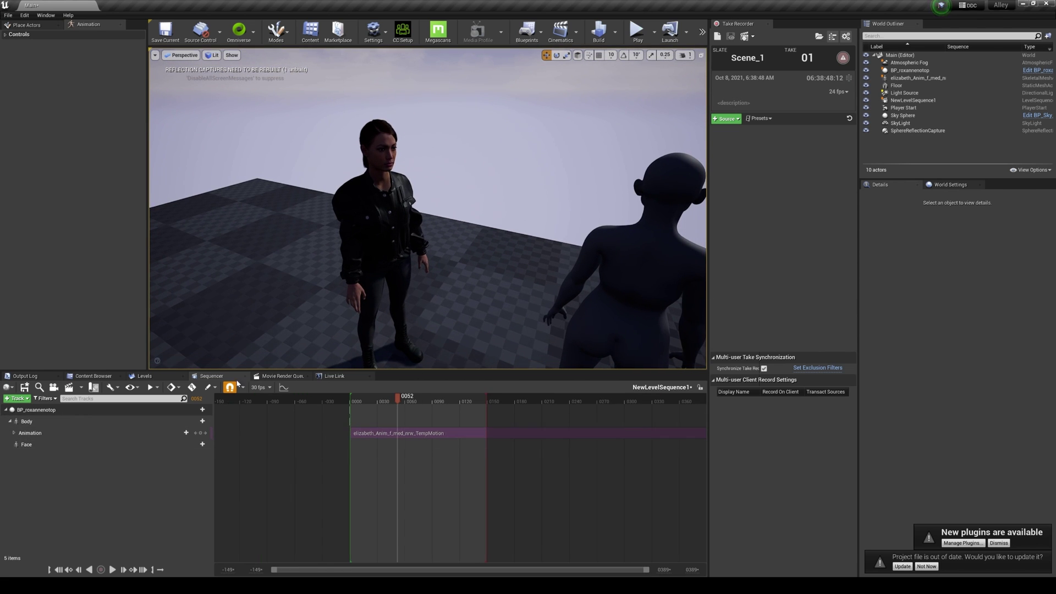
{"action": "left_click_drag", "start_coordinate": [488, 399], "coordinate": [656, 399]}
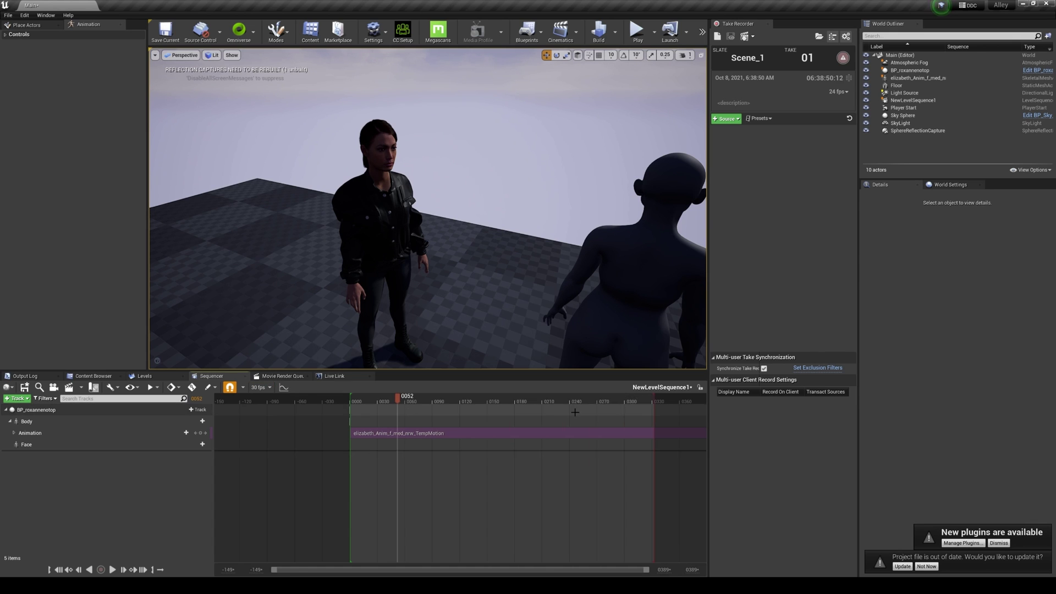
{"action": "scroll", "coordinate": [633, 407], "scroll_direction": "down", "scroll_amount": 3, "text": "ctrl"}
{"action": "left_click_drag", "start_coordinate": [504, 409], "coordinate": [691, 410]}
{"action": "scroll", "coordinate": [620, 410], "scroll_direction": "down", "scroll_amount": 5, "text": "ctrl"}
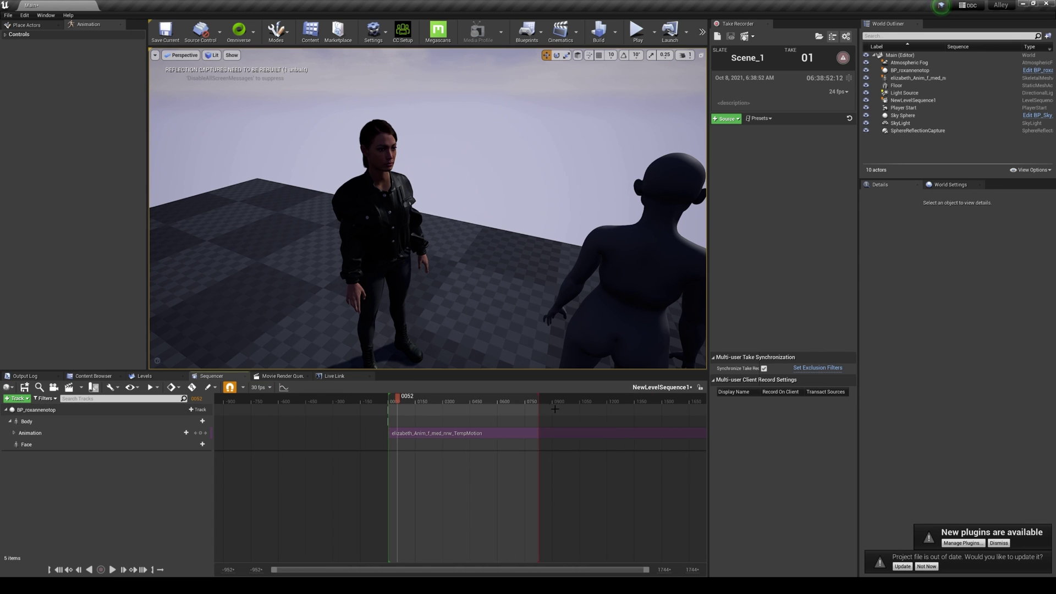
{"action": "left_click_drag", "start_coordinate": [466, 402], "coordinate": [557, 401]}
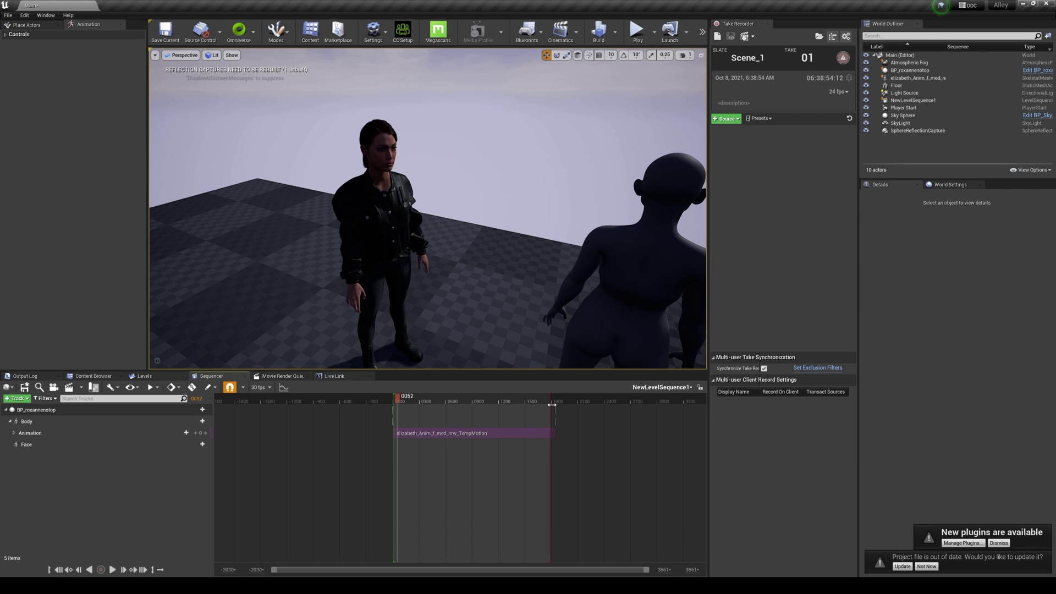
{"action": "key", "text": "space"}
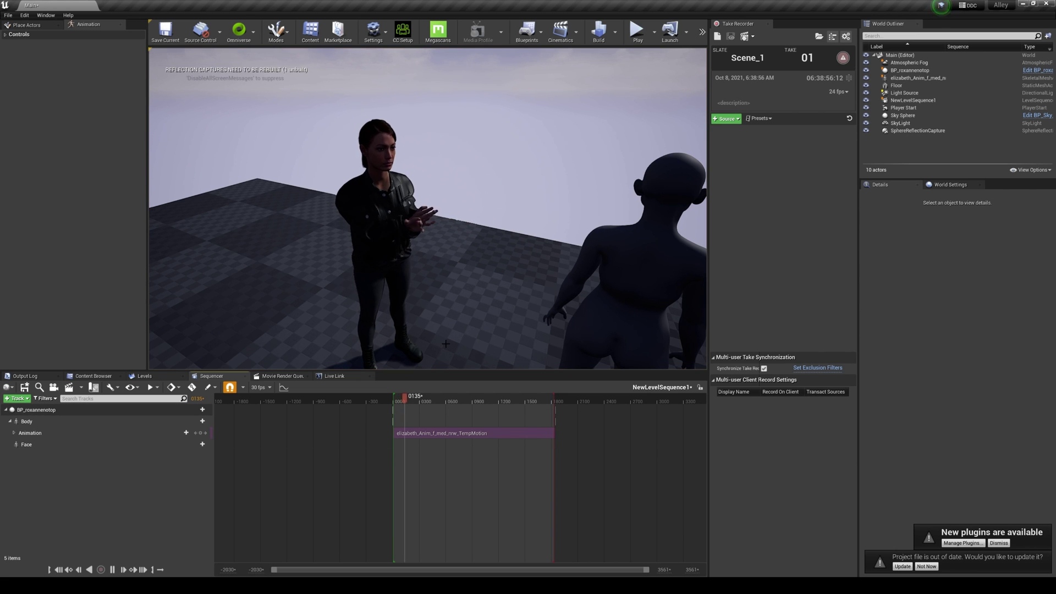